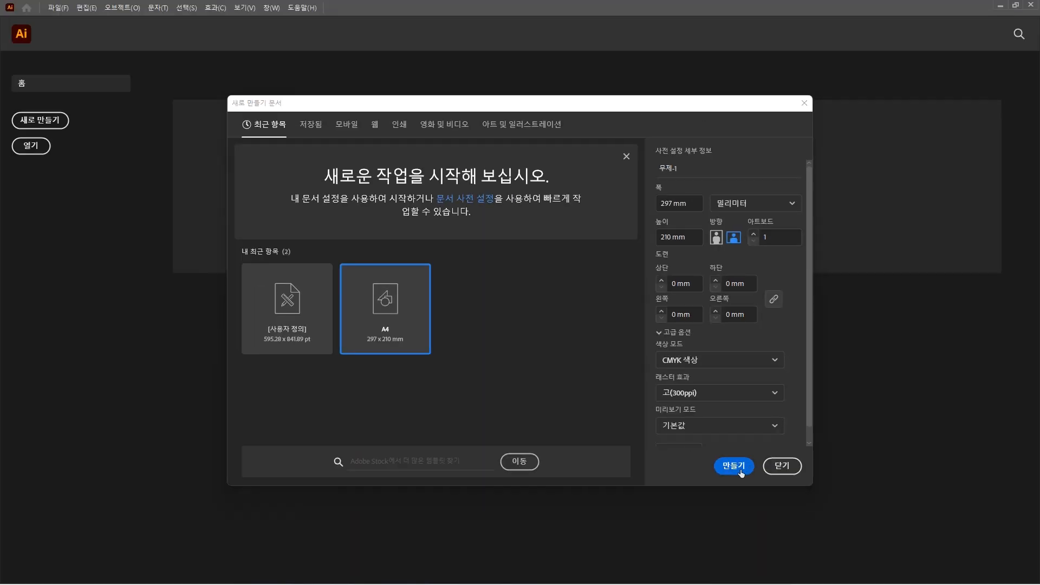
# - Create a new A4 landscape document, 297 x 210 mm, in CMYK color mode at 300 ppi
pyautogui.click(740, 469)
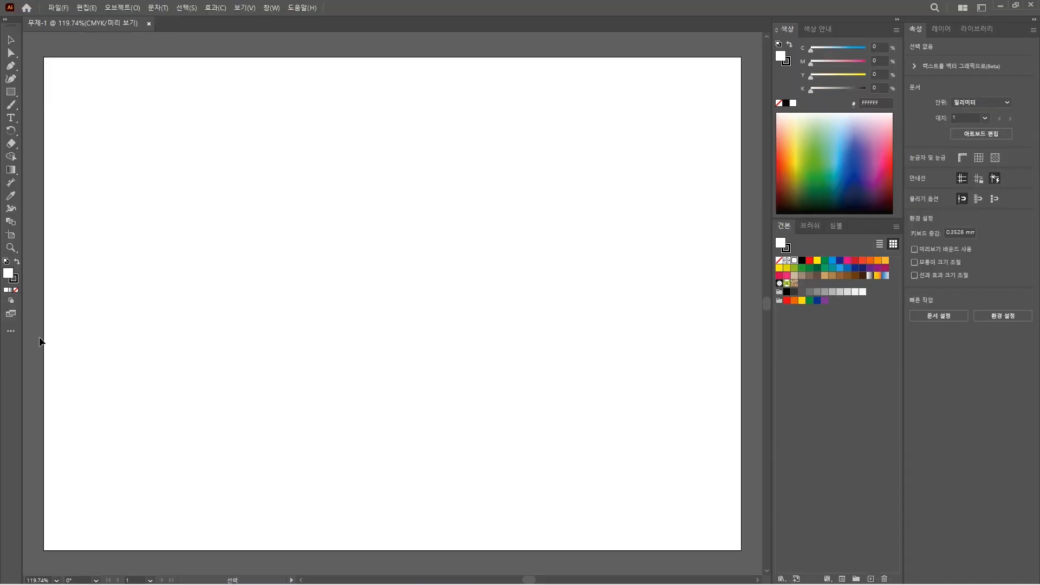
# - Switch the toolbar to the advanced (고급) set and look through its shape and line tool groups
pyautogui.click(22, 268)
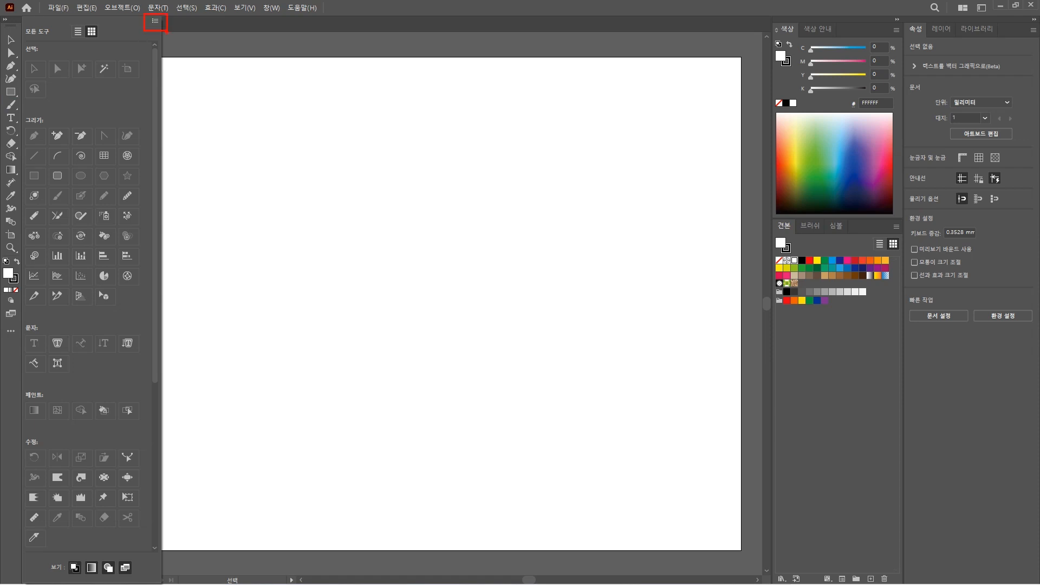
pyautogui.click(155, 21)
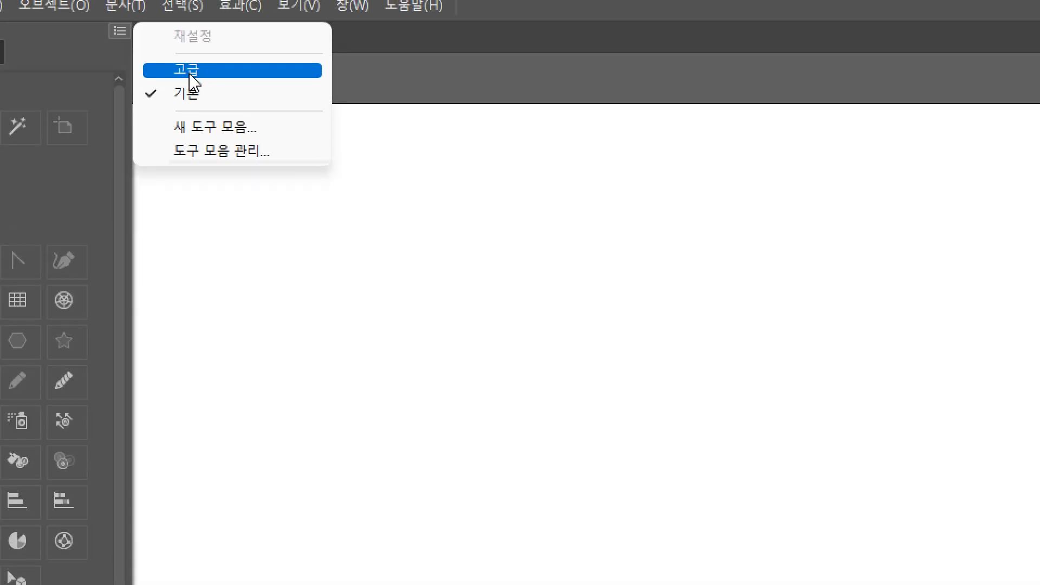
pyautogui.click(186, 73)
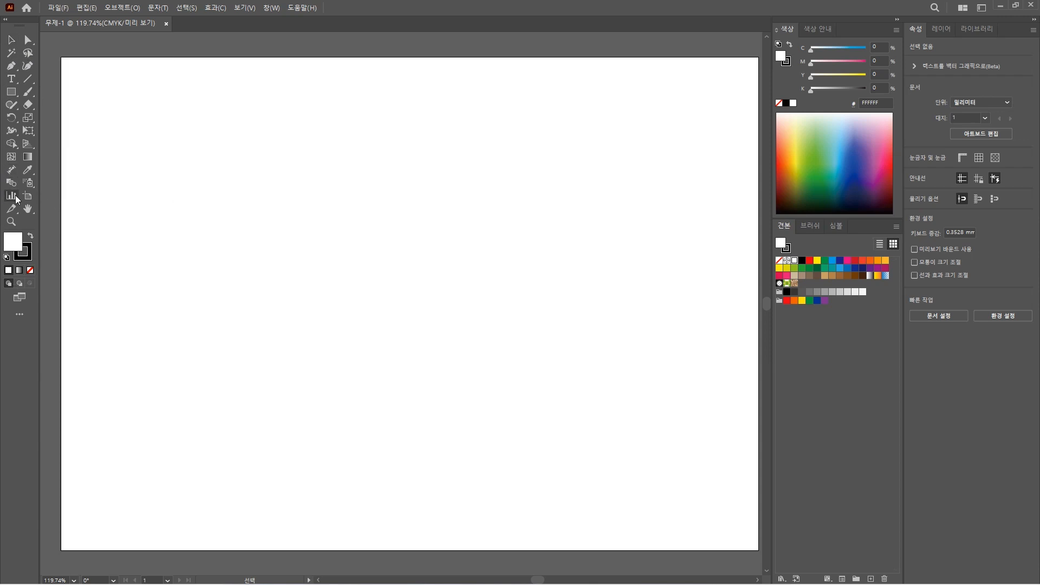
pyautogui.click(11, 95)
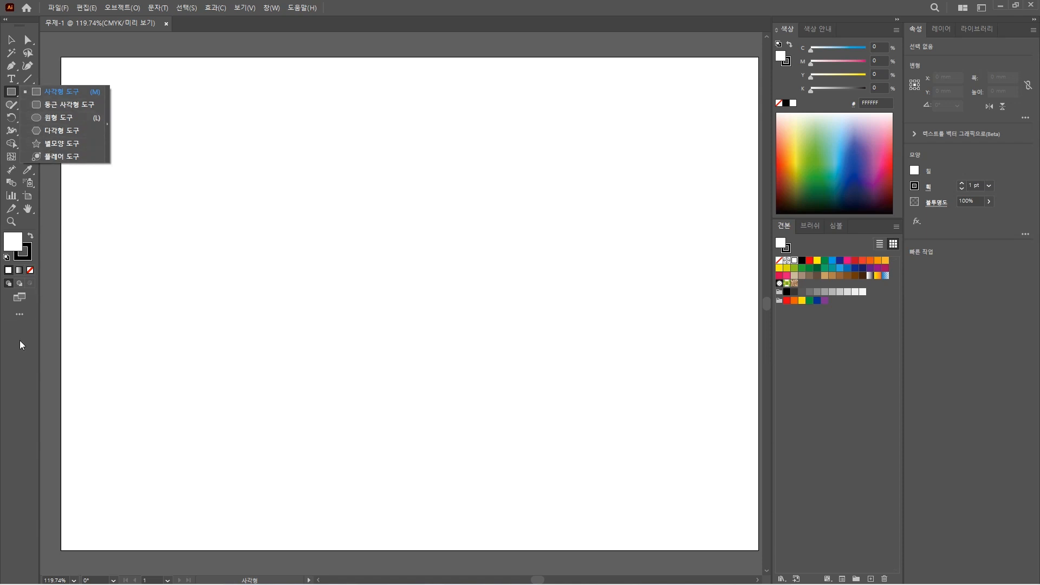
pyautogui.click(28, 79)
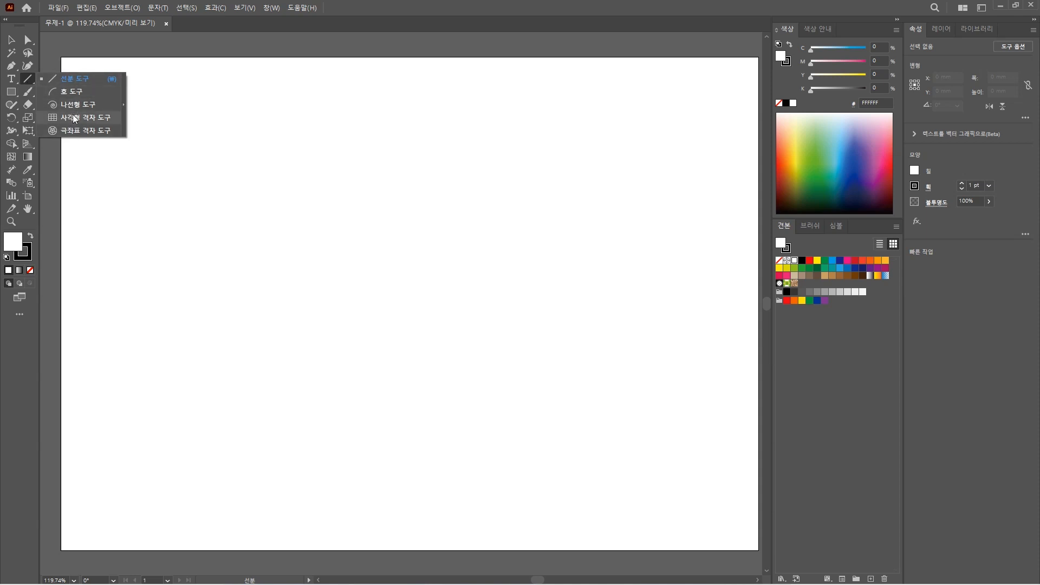
pyautogui.click(21, 352)
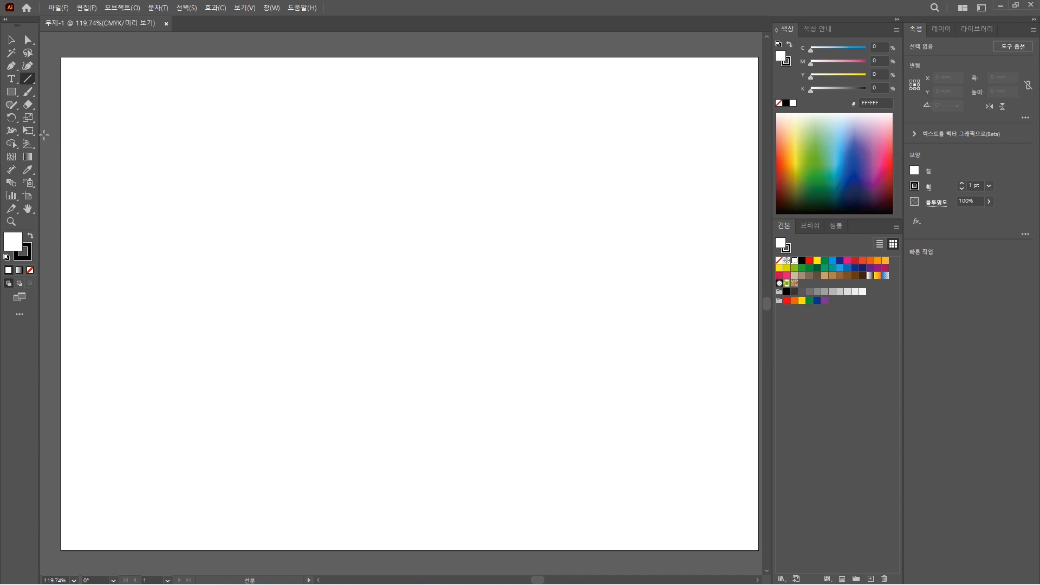
# - Switch the toolbar back to the basic (기본) set and look through its shape tool group
pyautogui.click(19, 314)
pyautogui.click(172, 21)
pyautogui.click(208, 54)
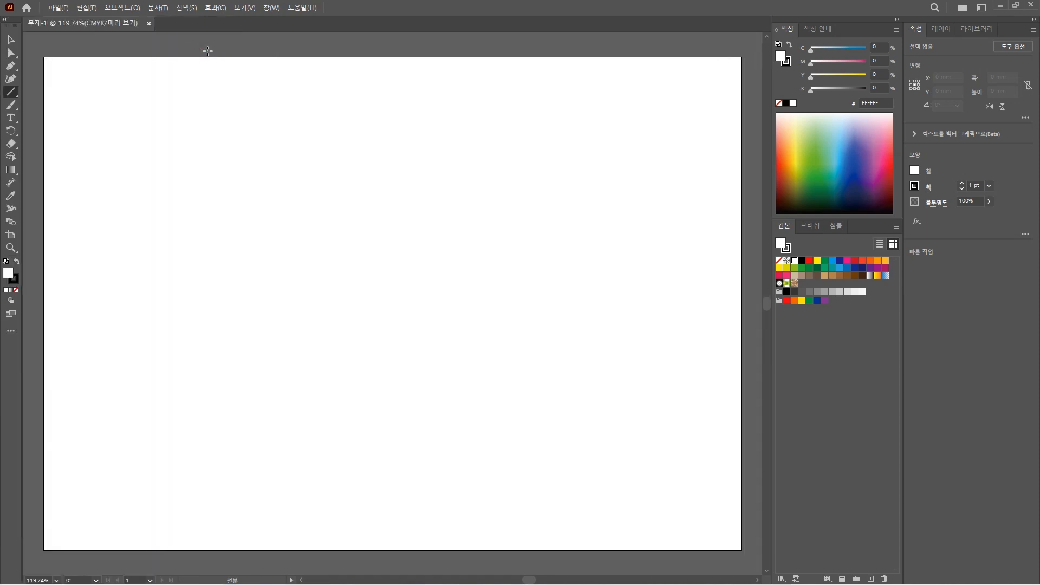
pyautogui.rightClick(10, 93)
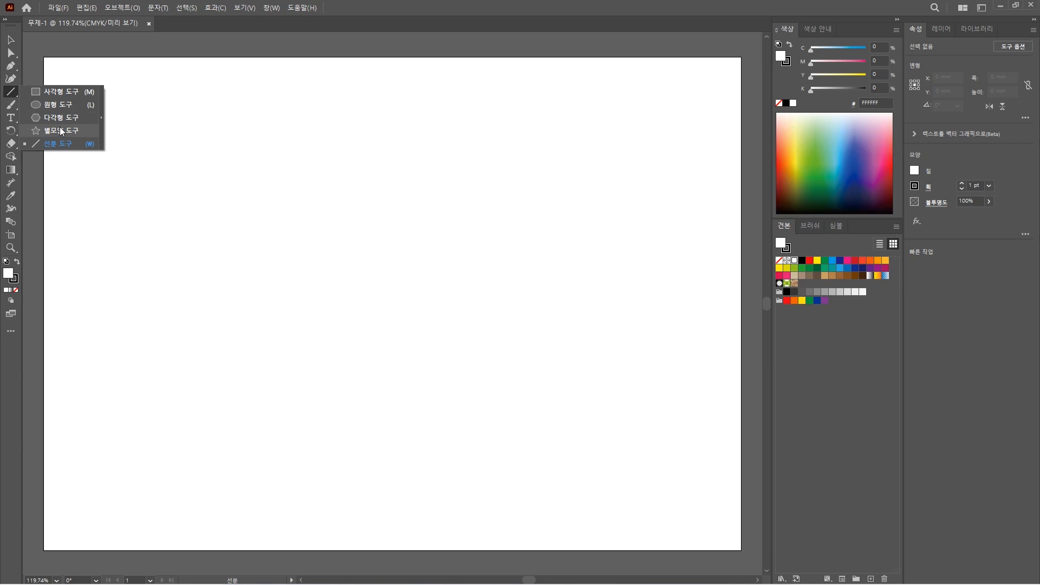
pyautogui.click(7, 354)
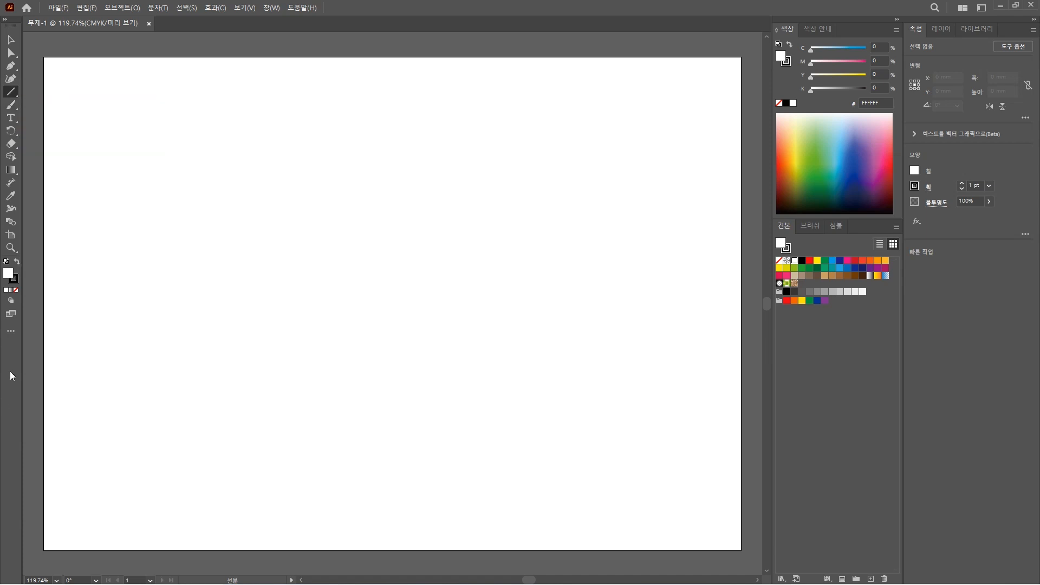
pyautogui.click(11, 331)
pyautogui.click(154, 21)
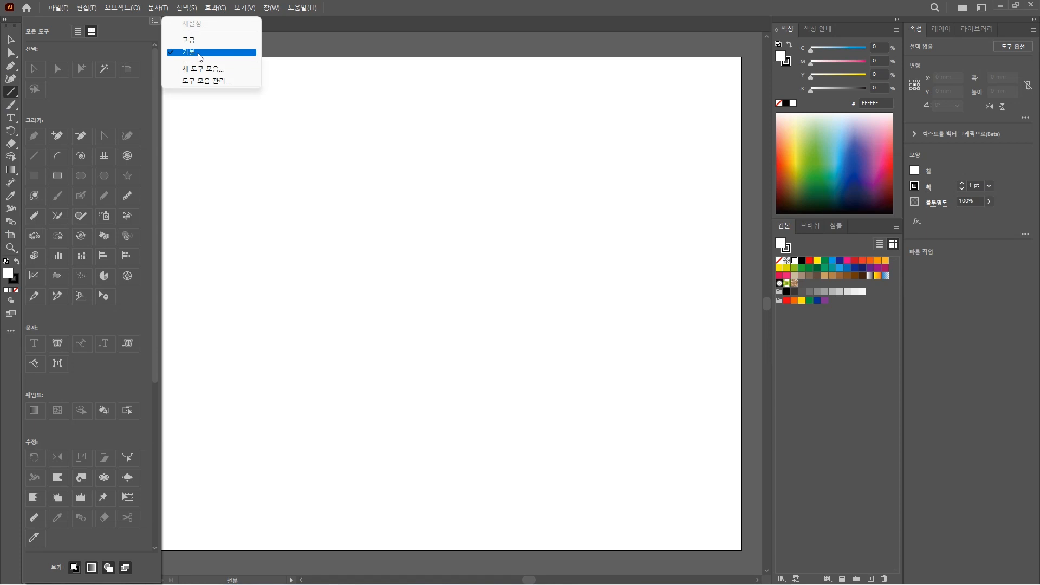
pyautogui.click(369, 9)
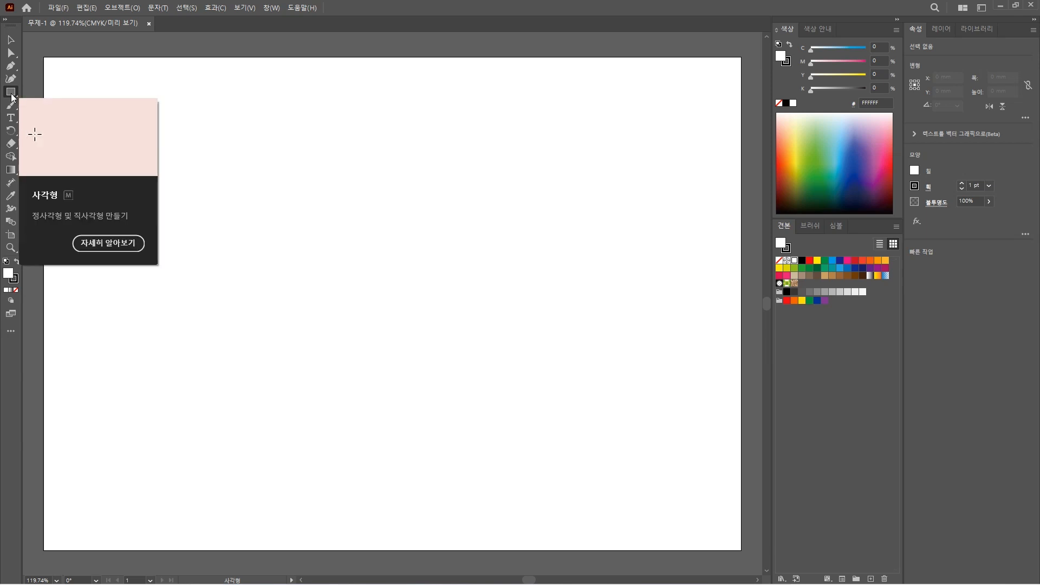
# - Draw five separate rectangles: a large wide one, a tall one about 31 x 87 mm, a near-square, a thin horizontal and a narrow vertical about 7 x 44 mm
pyautogui.click(12, 94)
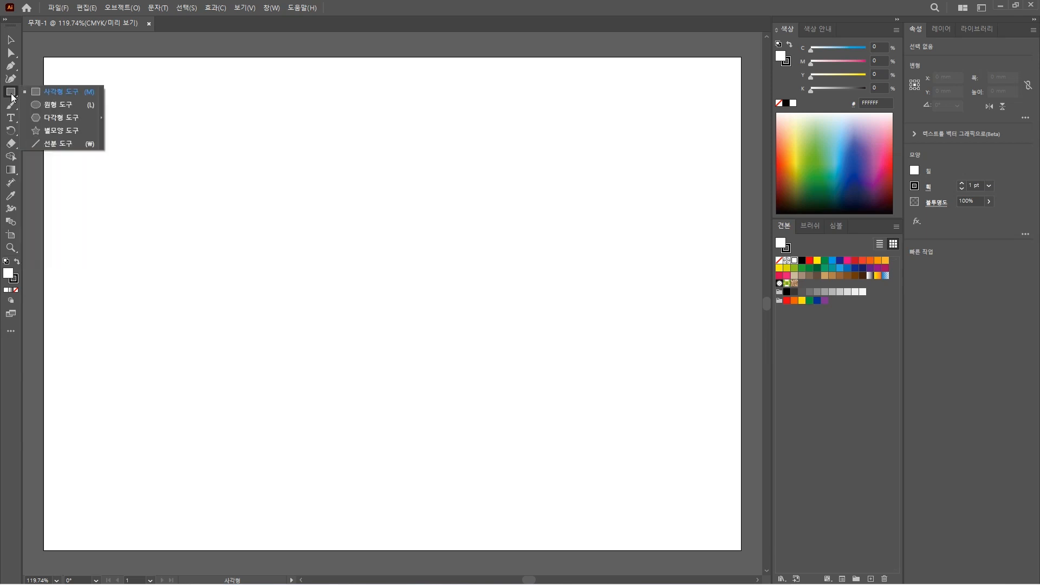
pyautogui.click(12, 95)
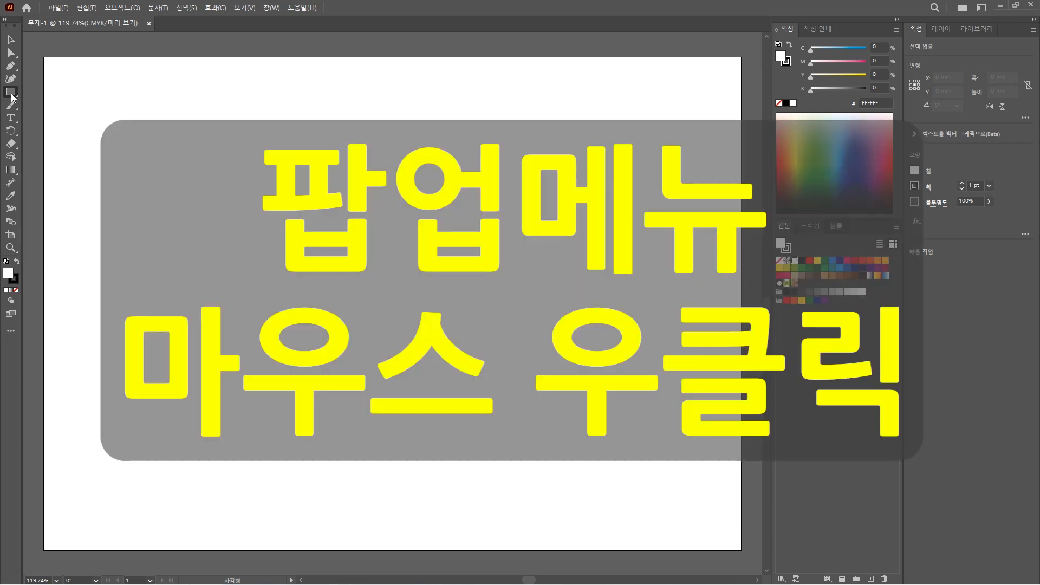
pyautogui.rightClick(12, 95)
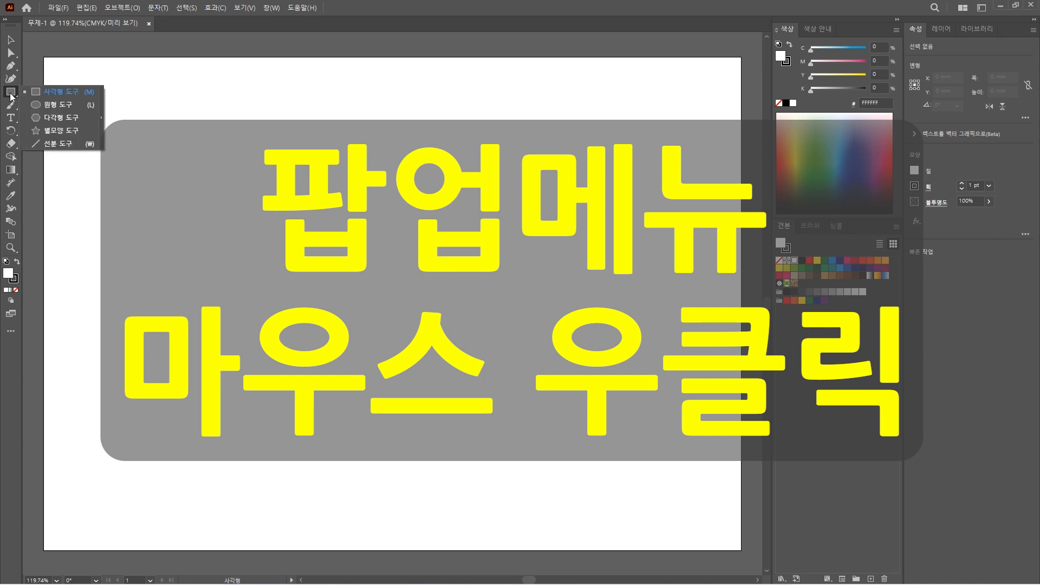
pyautogui.click(65, 92)
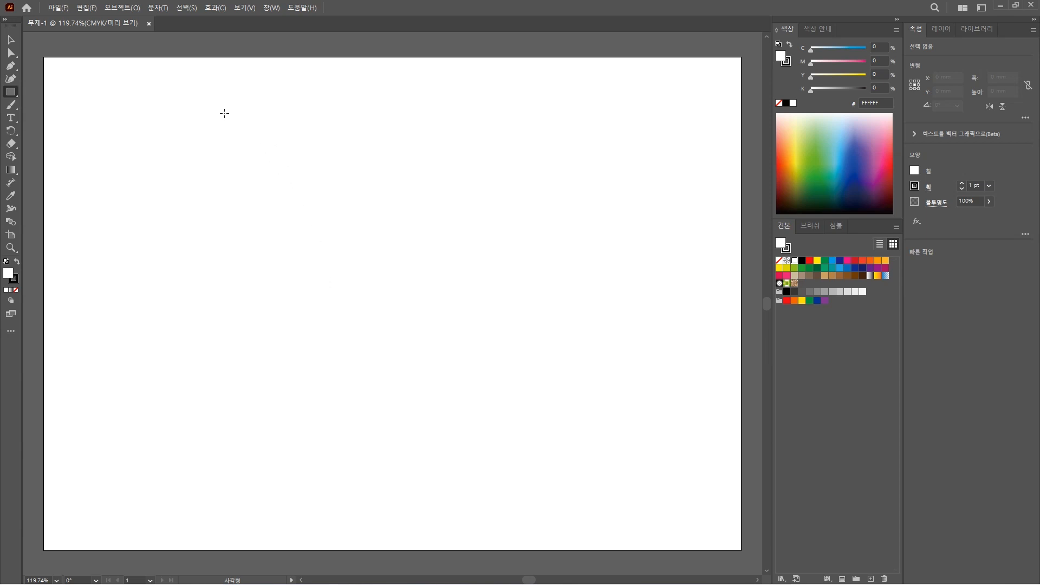
pyautogui.moveTo(212, 113); pyautogui.dragTo(472, 217)
pyautogui.moveTo(217, 252); pyautogui.dragTo(290, 456)
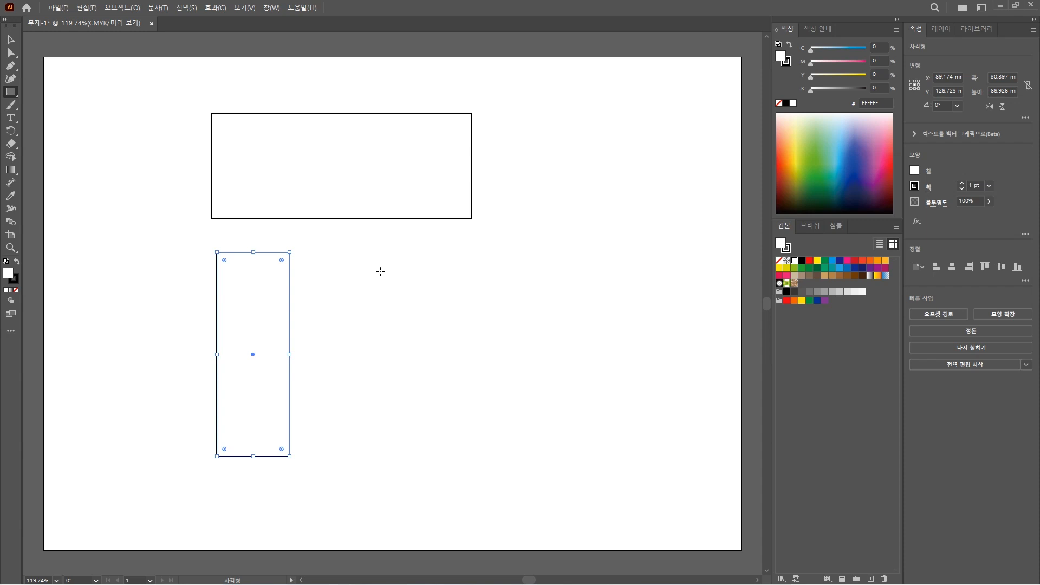
pyautogui.moveTo(363, 257); pyautogui.dragTo(480, 379)
pyautogui.moveTo(503, 218); pyautogui.dragTo(625, 241)
pyautogui.moveTo(507, 263); pyautogui.dragTo(525, 368)
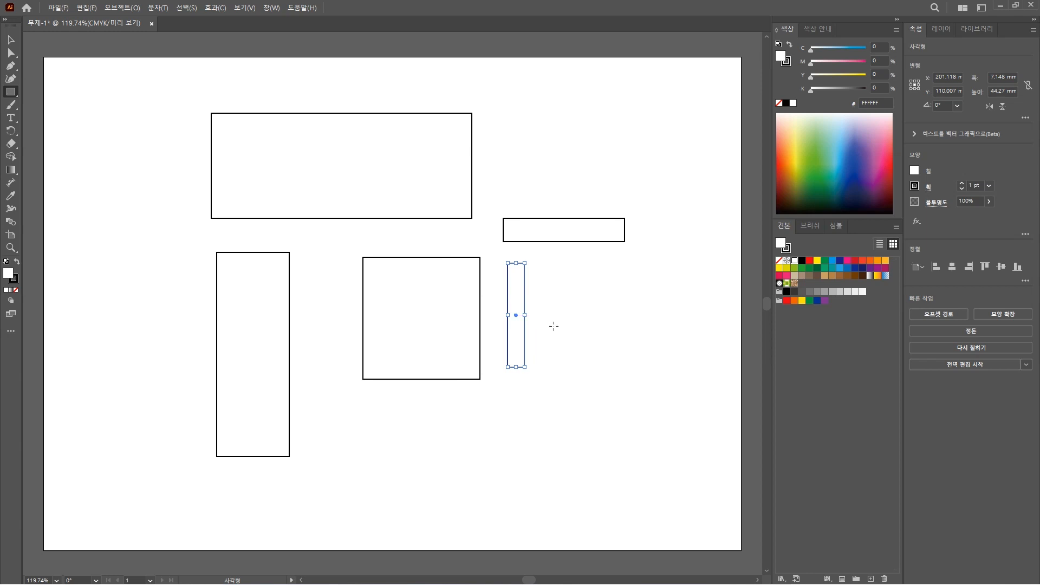
# - Select all the rectangles on the artboard and delete them
pyautogui.click(180, 8)
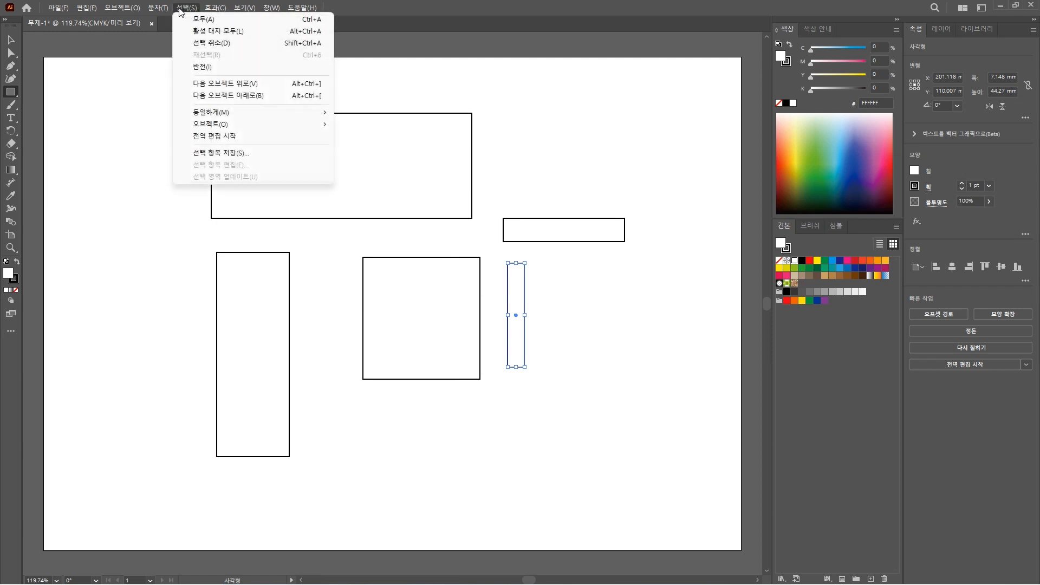
pyautogui.click(210, 20)
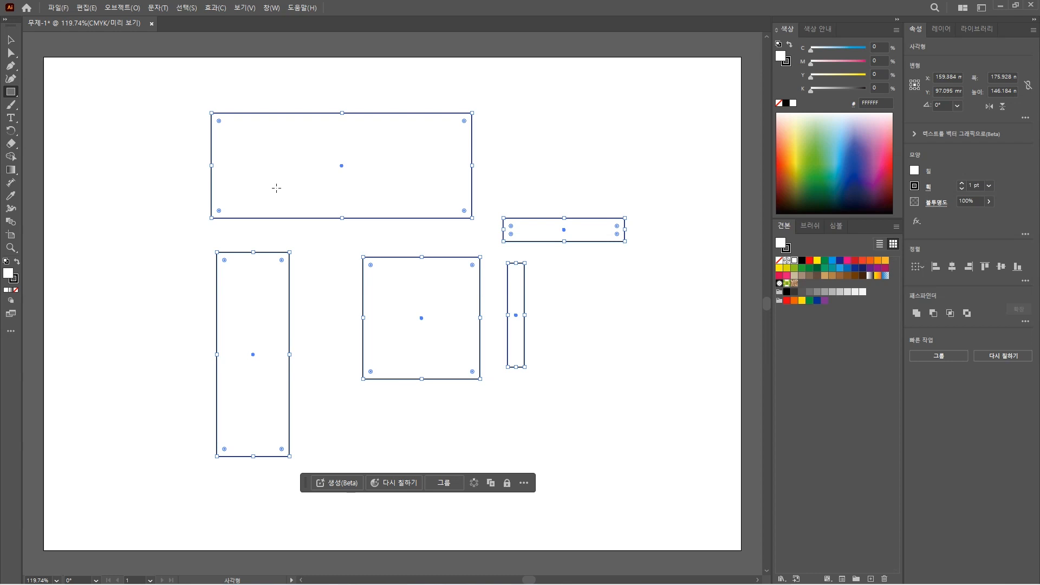
pyautogui.press('Delete')
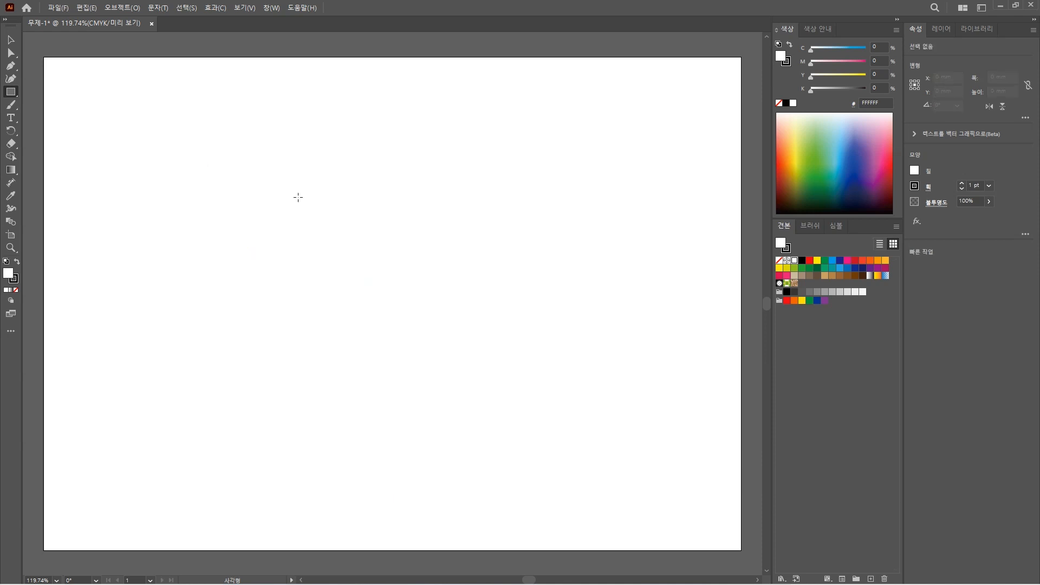
# - Draw three separate ellipses: a wide one, a narrow tall one about 13 x 88 mm, and a nearly round one about 71 x 74 mm
pyautogui.rightClick(15, 96)
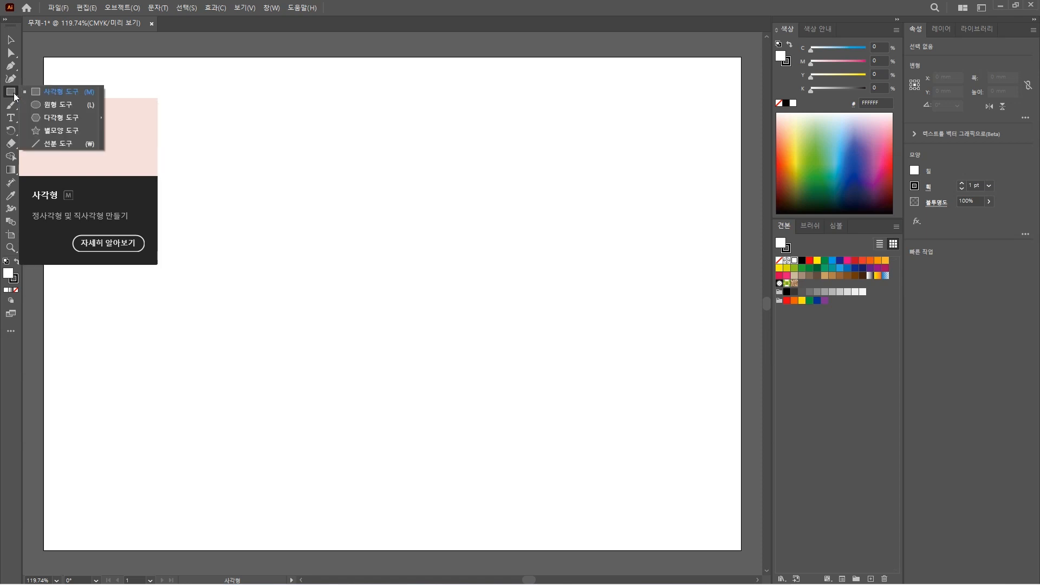
pyautogui.click(52, 106)
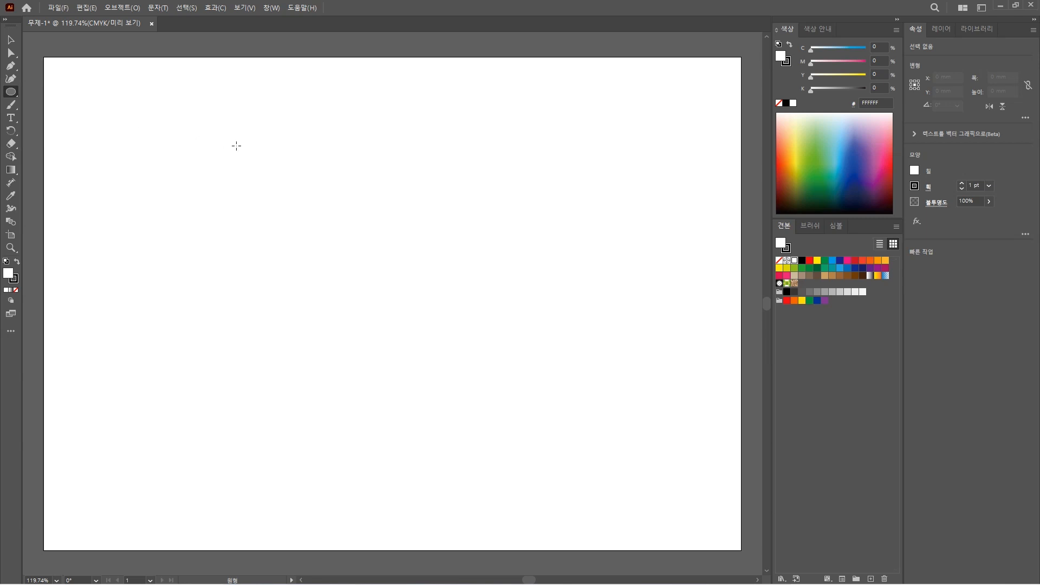
pyautogui.moveTo(166, 119); pyautogui.dragTo(391, 214)
pyautogui.moveTo(190, 248); pyautogui.dragTo(223, 453)
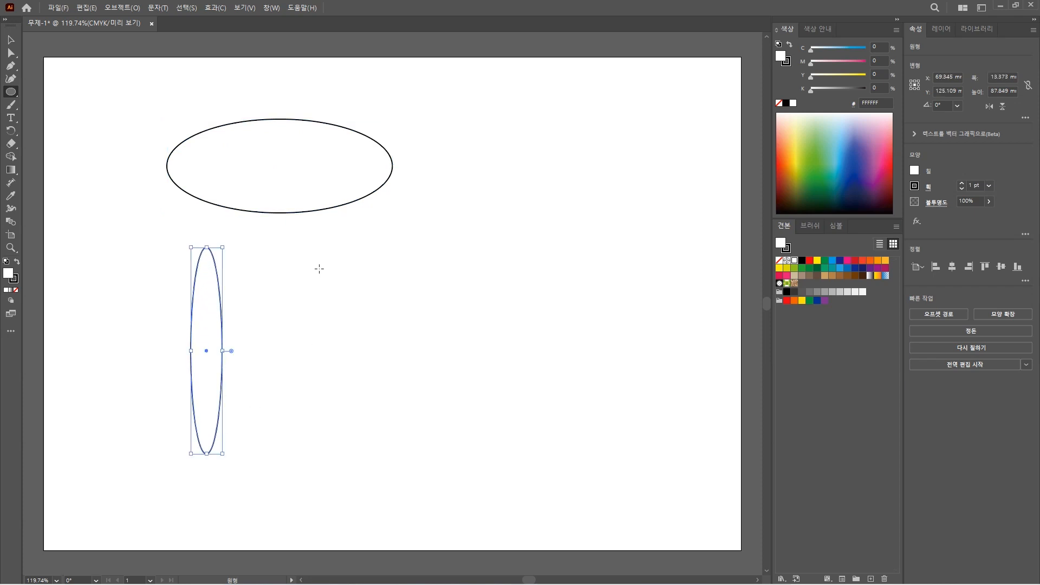
pyautogui.moveTo(331, 238); pyautogui.dragTo(498, 412)
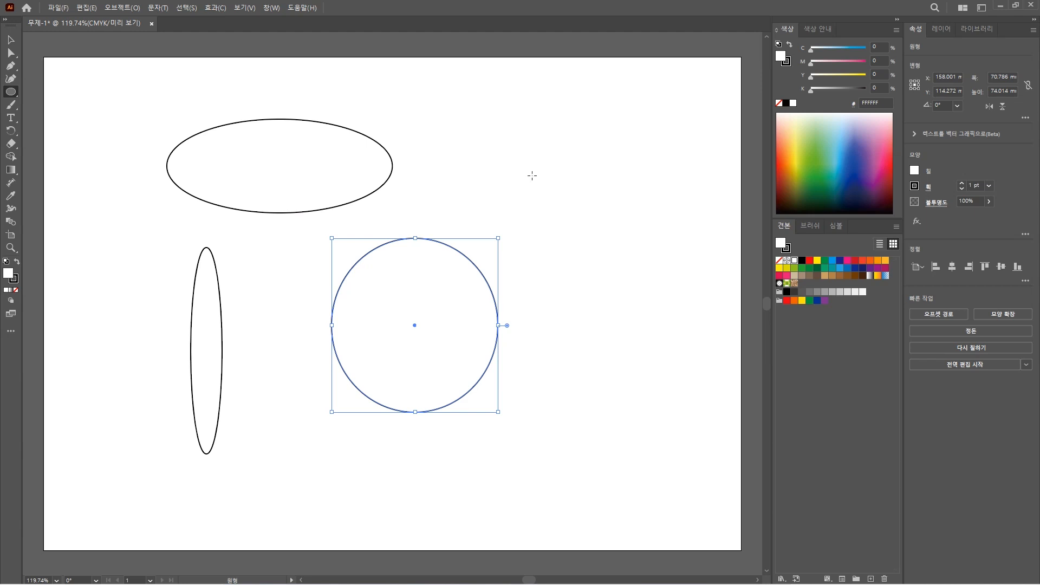
# - Select all the ellipses on the artboard and delete them
pyautogui.click(187, 8)
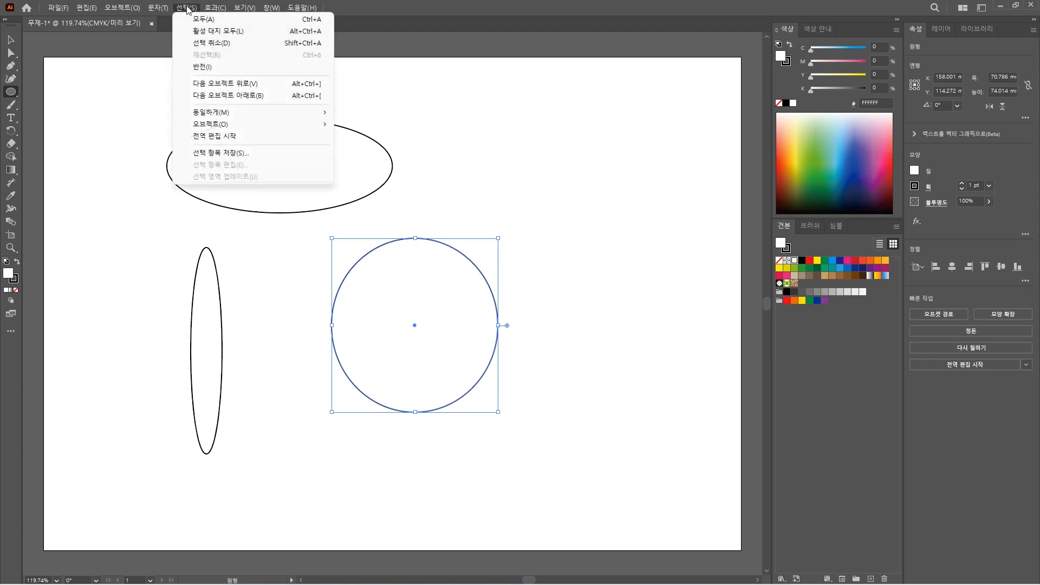
pyautogui.click(198, 16)
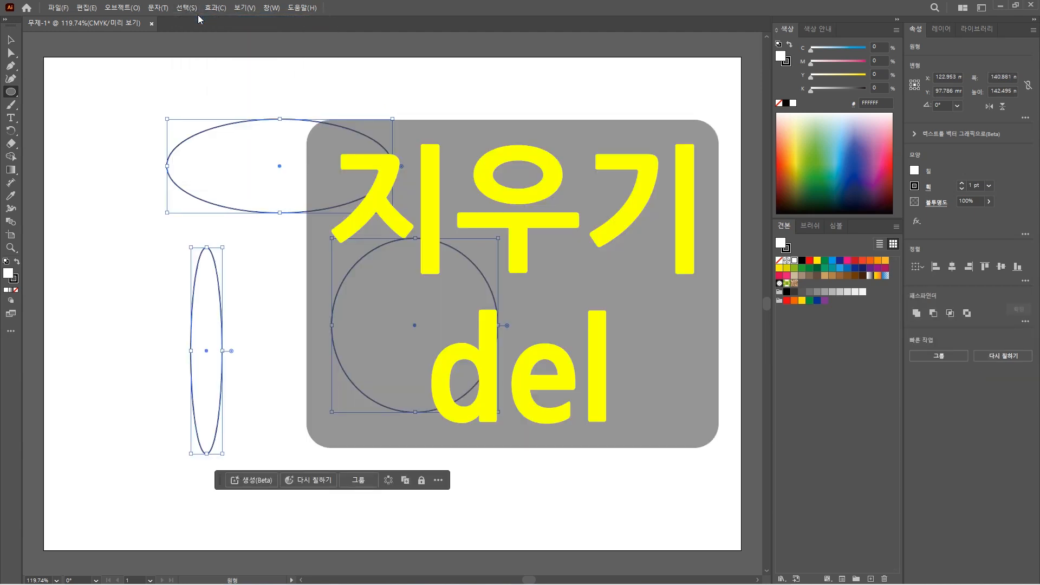
pyautogui.press('Delete')
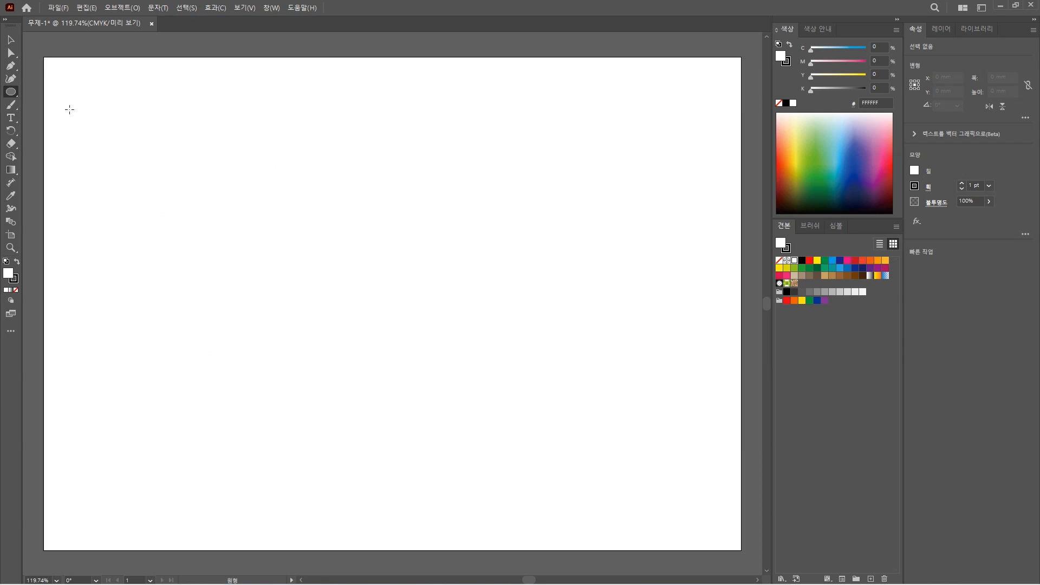
# - Detach the shape tool group as a floating palette and place it over the upper-left area of the artboard
pyautogui.click(13, 96)
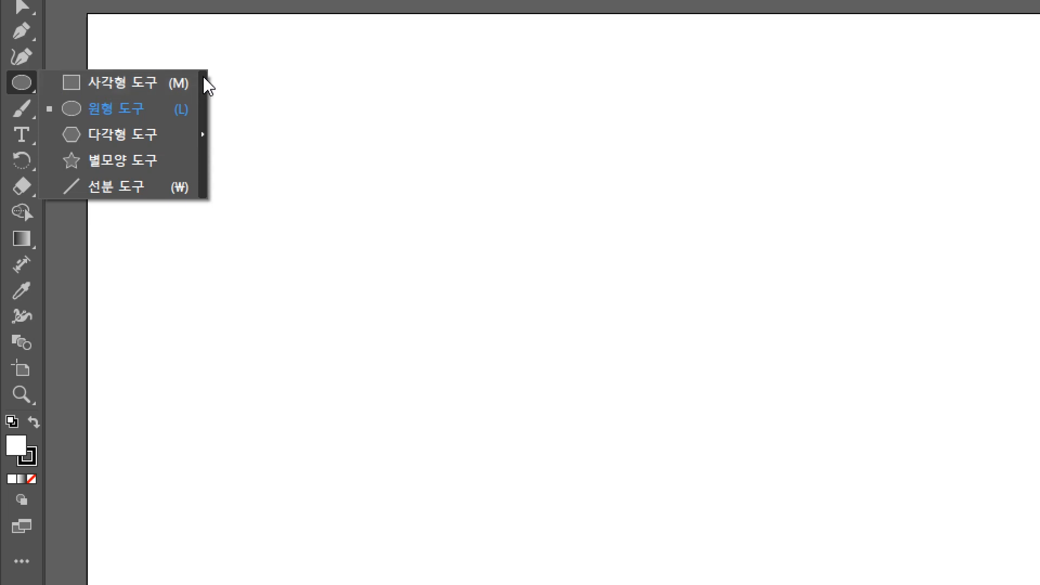
pyautogui.click(204, 122)
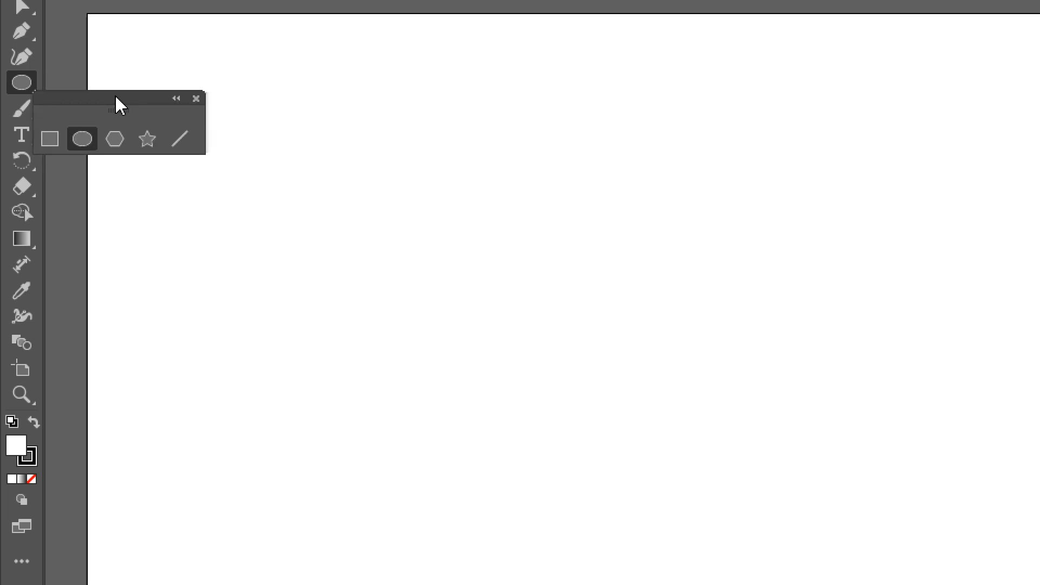
pyautogui.moveTo(115, 98); pyautogui.dragTo(430, 137)
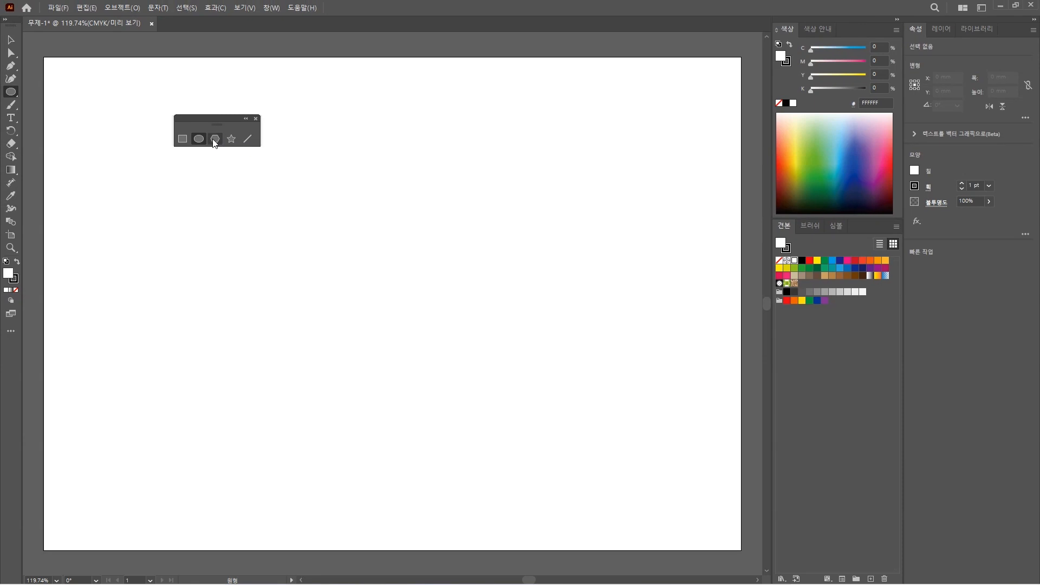
# - Draw a hexagon about 58 x 51 mm with the Polygon tool and a five-pointed star about 74 x 74 mm beside it
pyautogui.click(430, 177)
pyautogui.moveTo(355, 253); pyautogui.dragTo(389, 193)
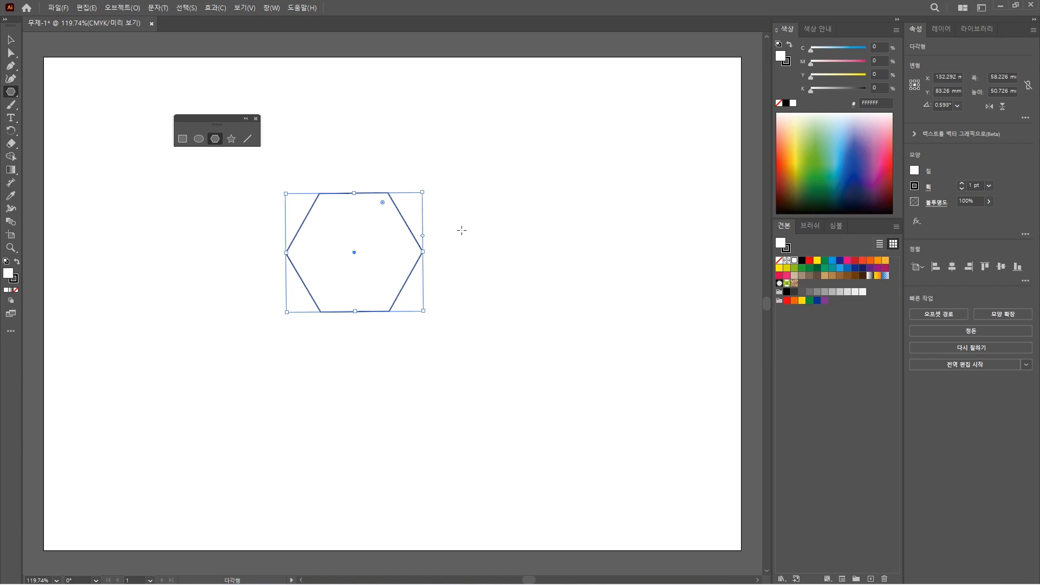
pyautogui.click(231, 140)
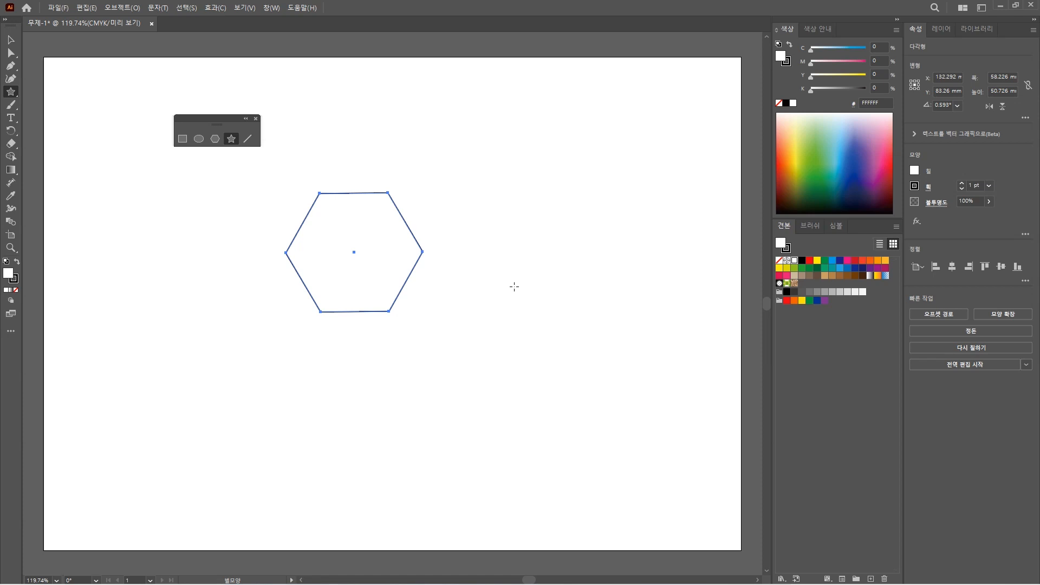
pyautogui.moveTo(514, 286)
pyautogui.mouseDown()
pyautogui.moveTo(543, 222)
pyautogui.moveTo(530, 195)
pyautogui.mouseUp()
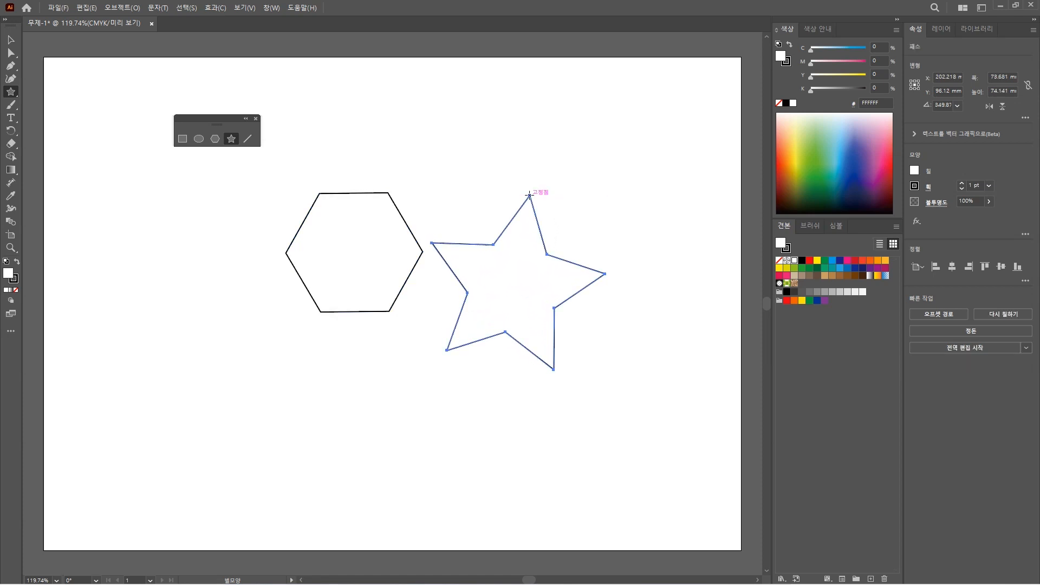
# - Draw a diagonal line about 87 x 64 mm below and beside the hexagon with the Line Segment tool
pyautogui.click(248, 140)
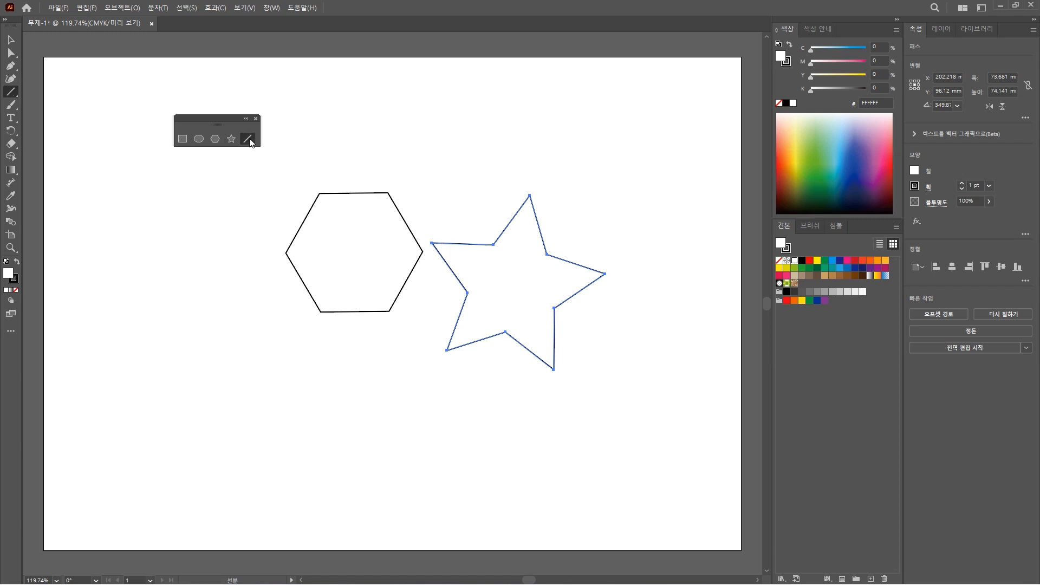
pyautogui.moveTo(210, 283); pyautogui.dragTo(415, 432)
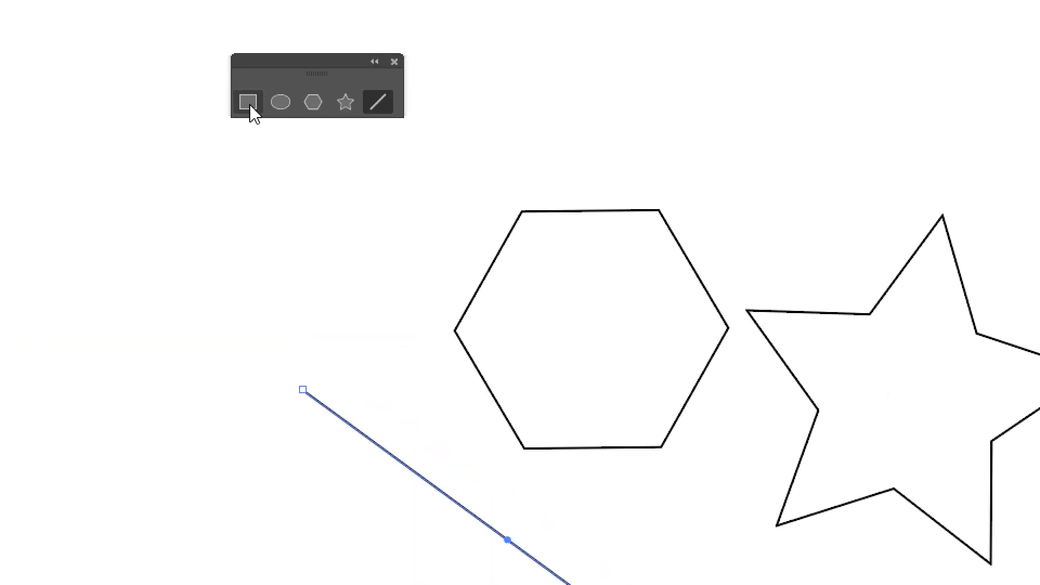
pyautogui.click(250, 107)
pyautogui.click(280, 106)
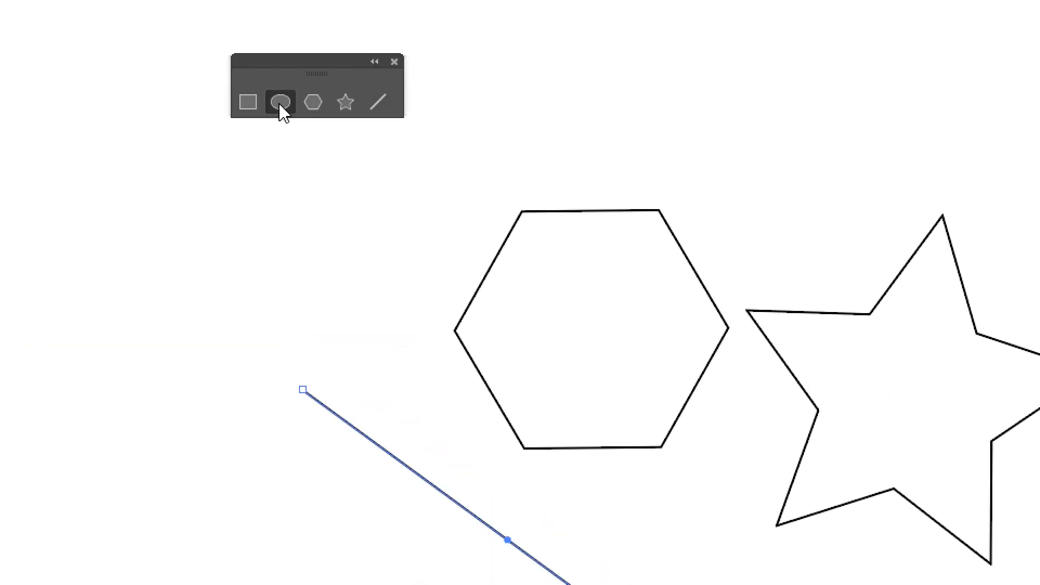
pyautogui.click(309, 106)
pyautogui.click(345, 106)
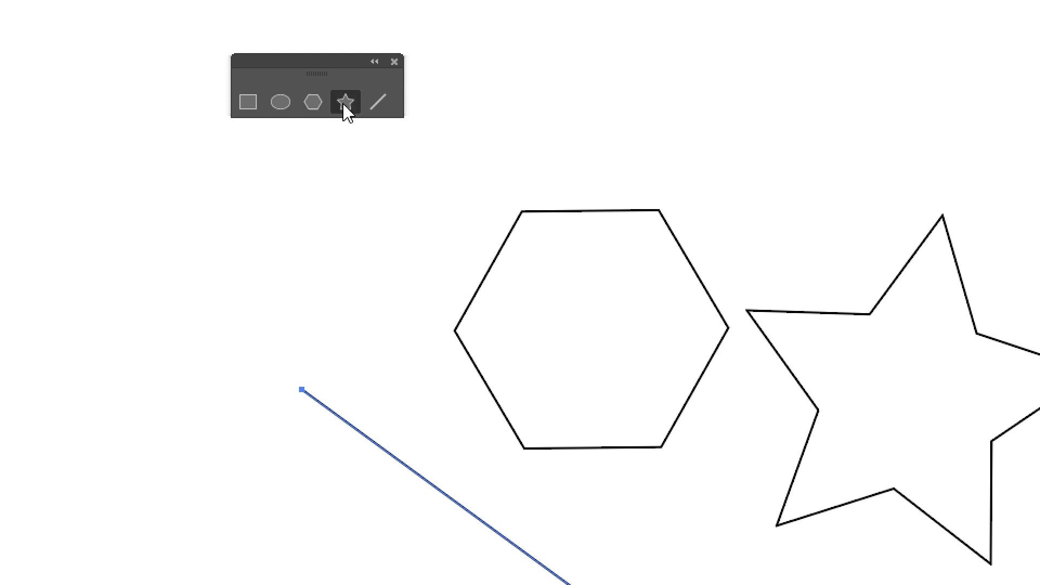
pyautogui.click(382, 107)
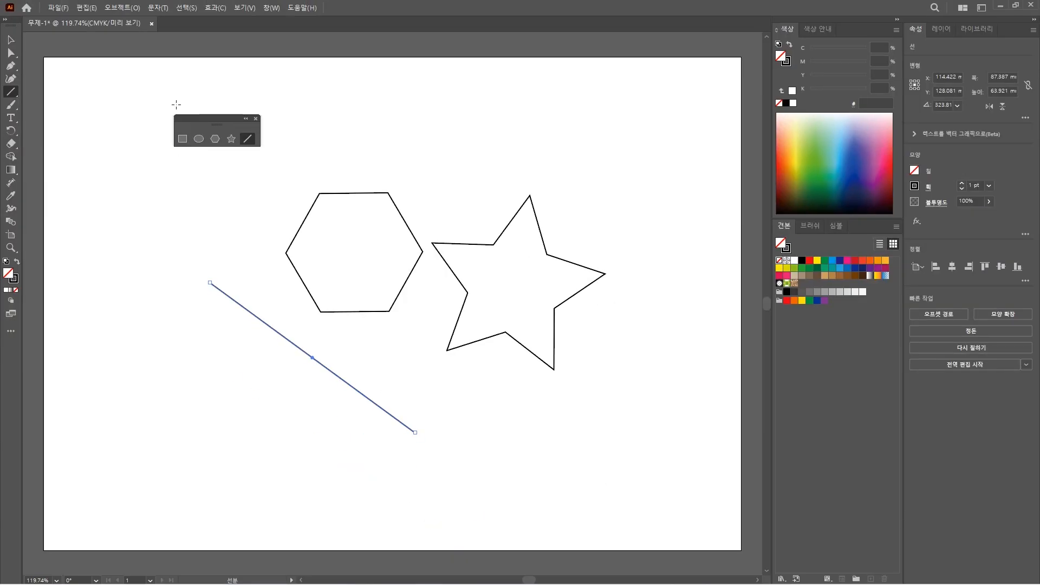
# - Select the hexagon, star and line together and delete them
pyautogui.click(188, 8)
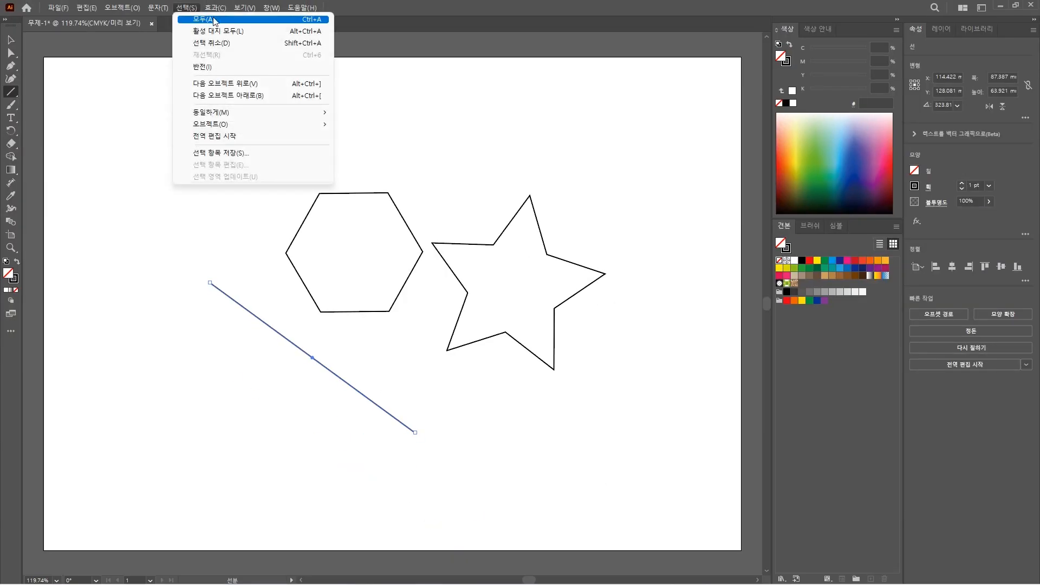
pyautogui.click(212, 18)
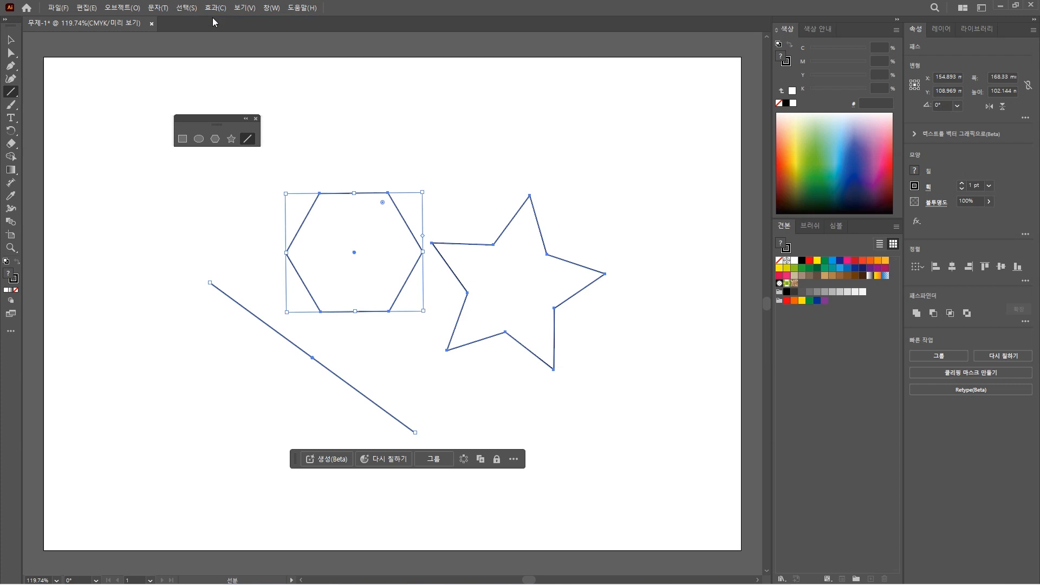
pyautogui.press('Delete')
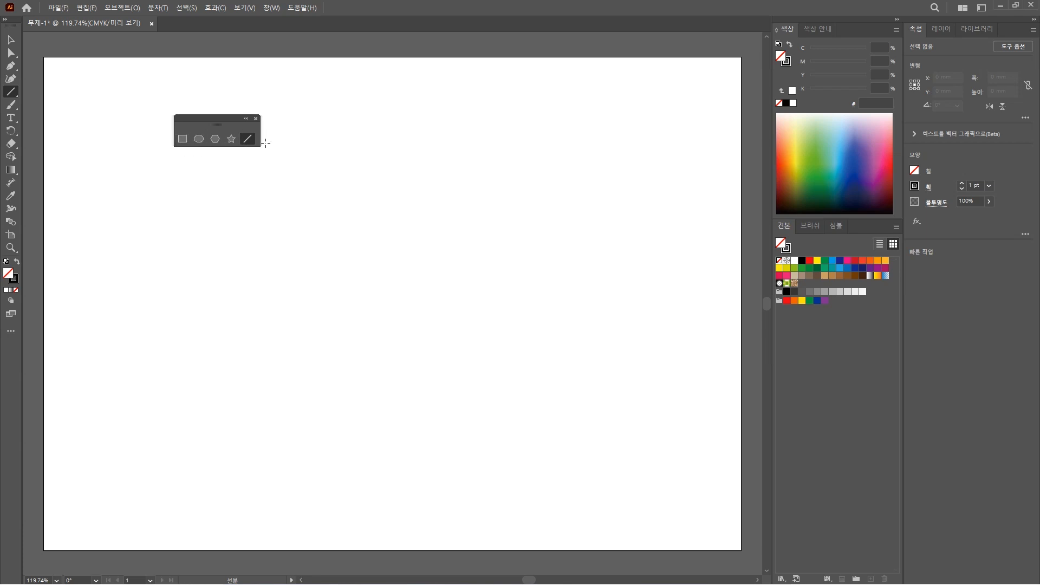
# - Draw a freehand rectangle about 91 x 51 mm and create an exact 90 x 50 mm rectangle below it
pyautogui.click(187, 142)
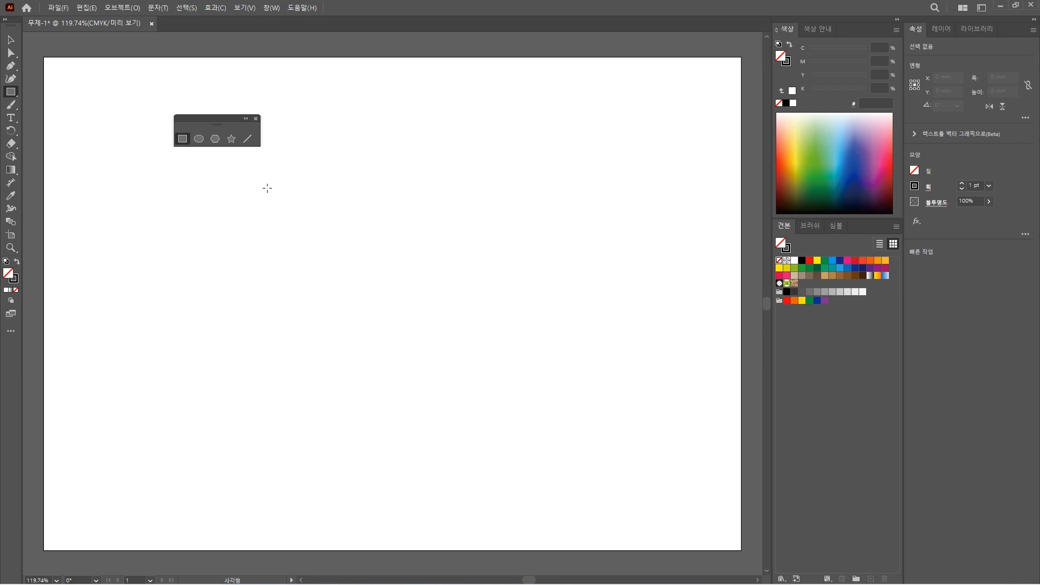
pyautogui.moveTo(266, 184); pyautogui.dragTo(482, 304)
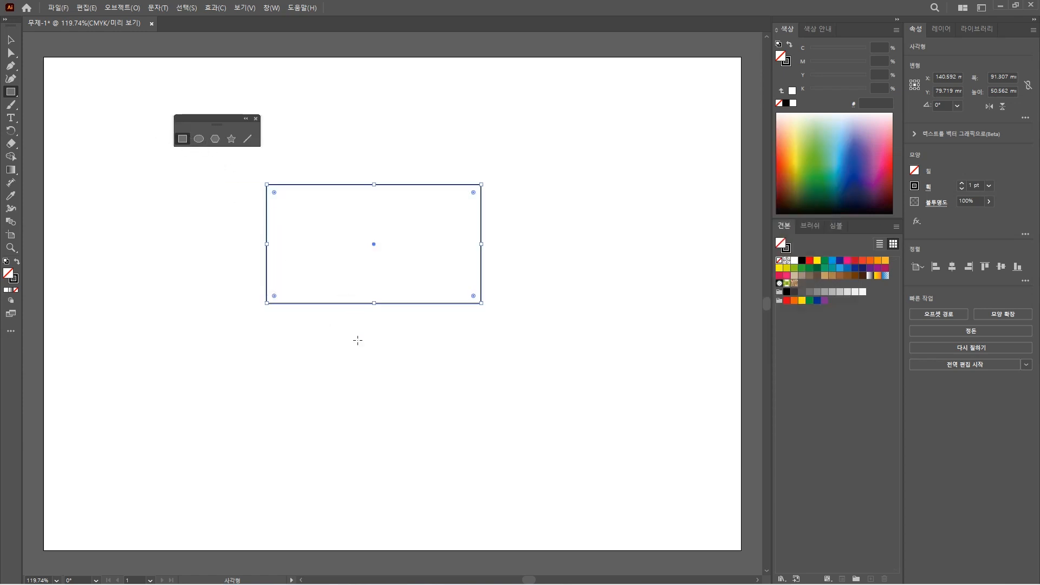
pyautogui.click(363, 347)
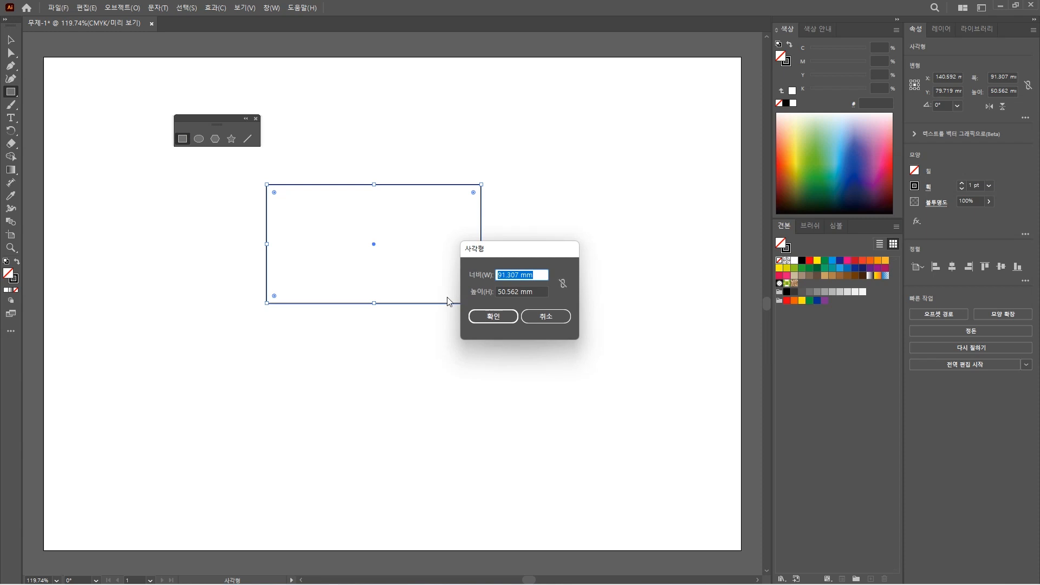
pyautogui.moveTo(527, 251); pyautogui.dragTo(448, 280)
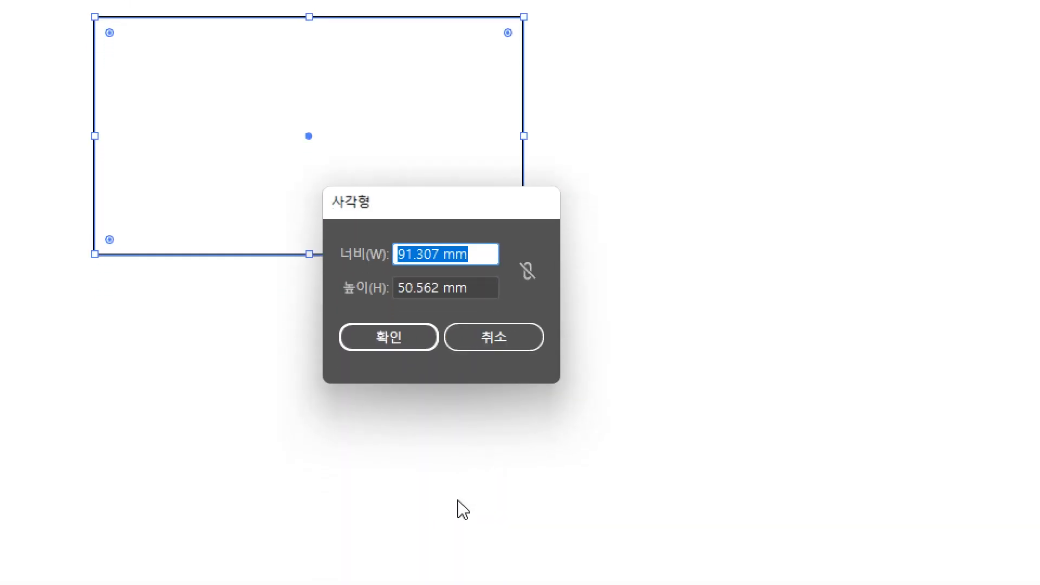
pyautogui.moveTo(445, 254); pyautogui.dragTo(434, 254)
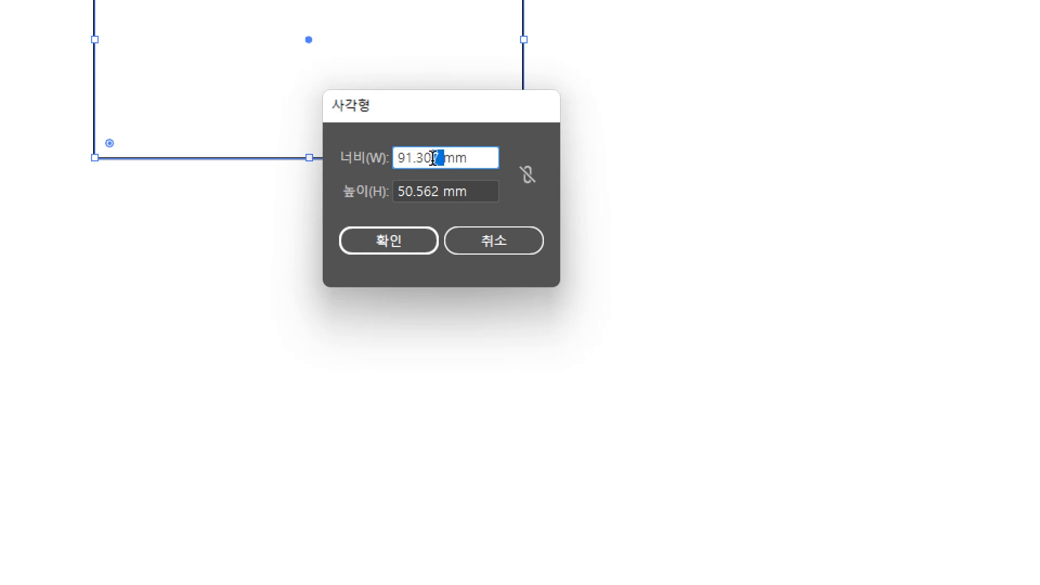
pyautogui.moveTo(433, 158); pyautogui.dragTo(366, 165)
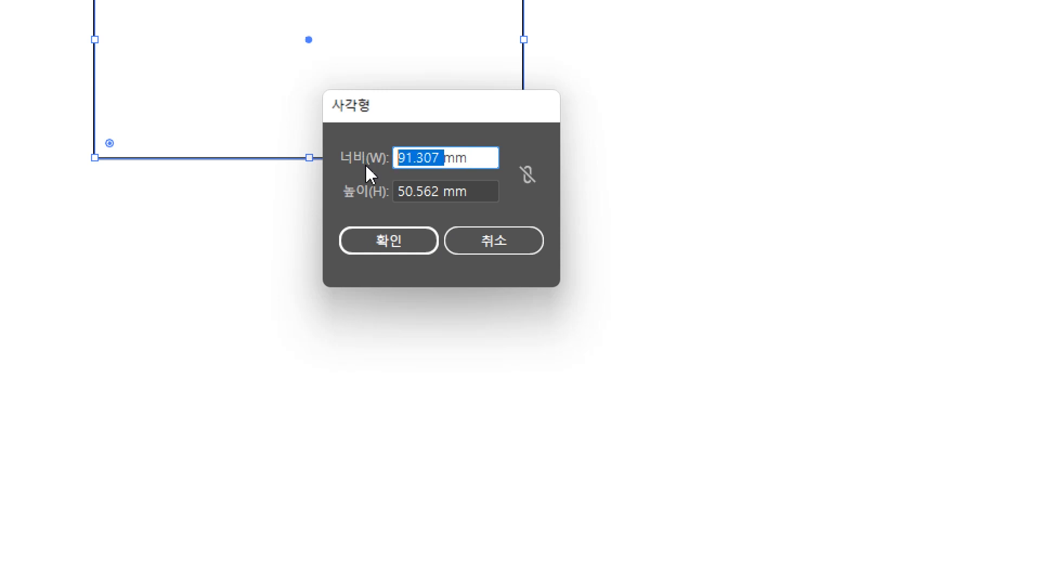
pyautogui.write('90')
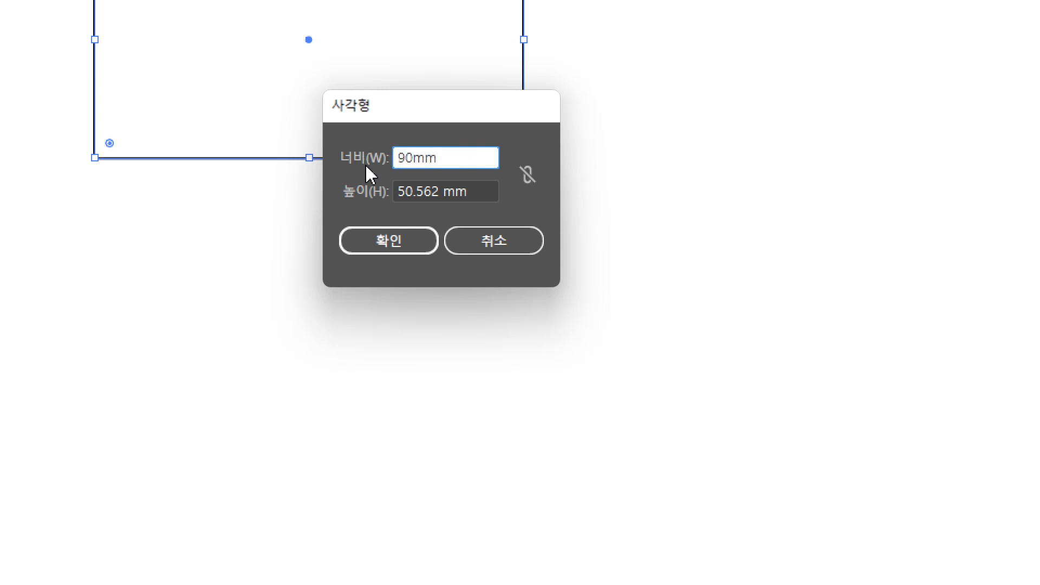
pyautogui.press('Tab')
pyautogui.write('50')
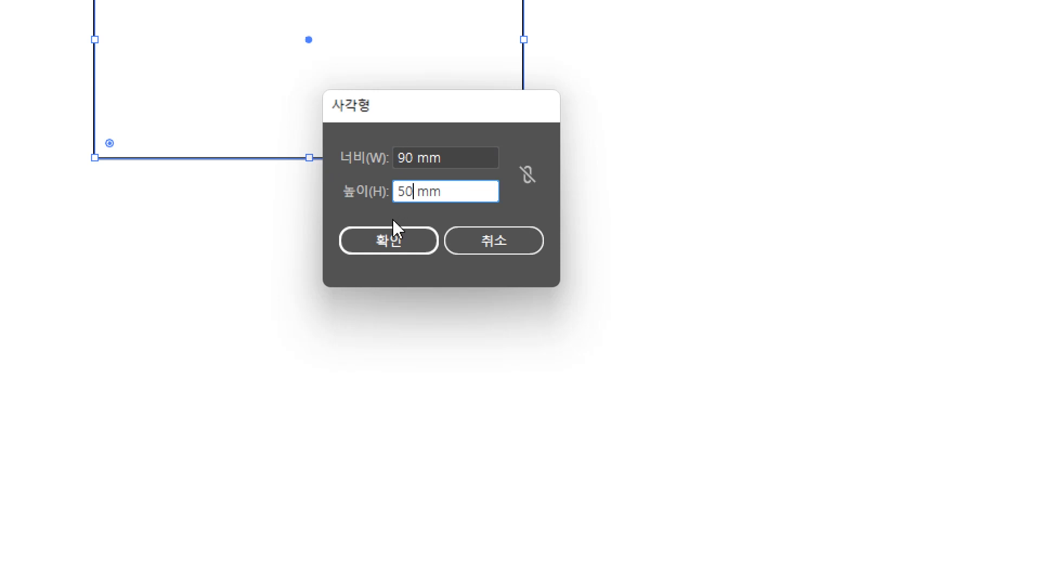
pyautogui.click(389, 242)
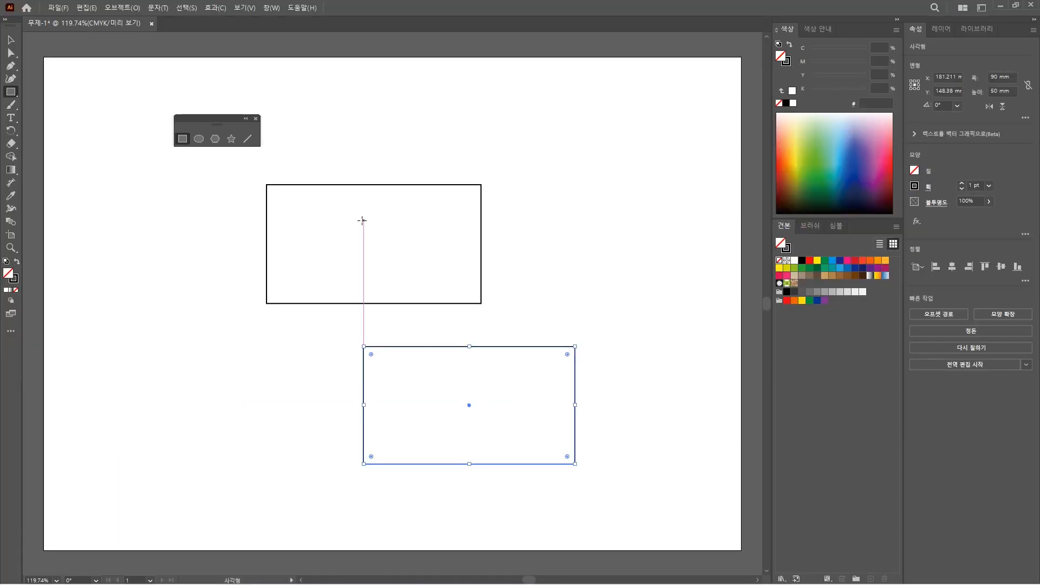
# - Draw three small rectangles in the artboard's upper-right area and create an exact 100 x 100 mm square in its lower-left area
pyautogui.moveTo(496, 104)
pyautogui.mouseDown()
pyautogui.moveTo(602, 160)
pyautogui.moveTo(593, 223)
pyautogui.moveTo(610, 240)
pyautogui.mouseUp()
pyautogui.moveTo(639, 141); pyautogui.dragTo(699, 197)
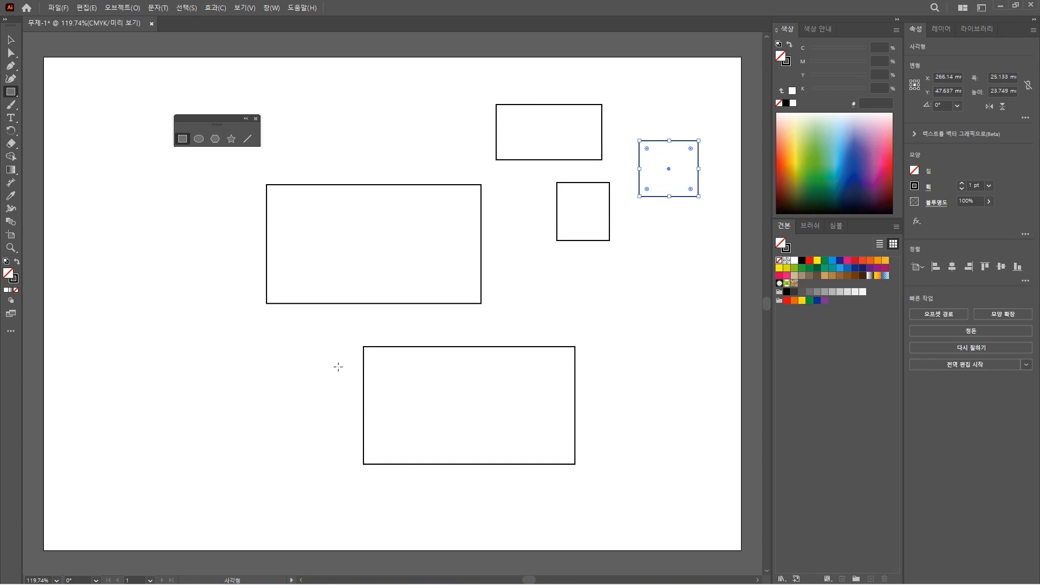
pyautogui.click(228, 248)
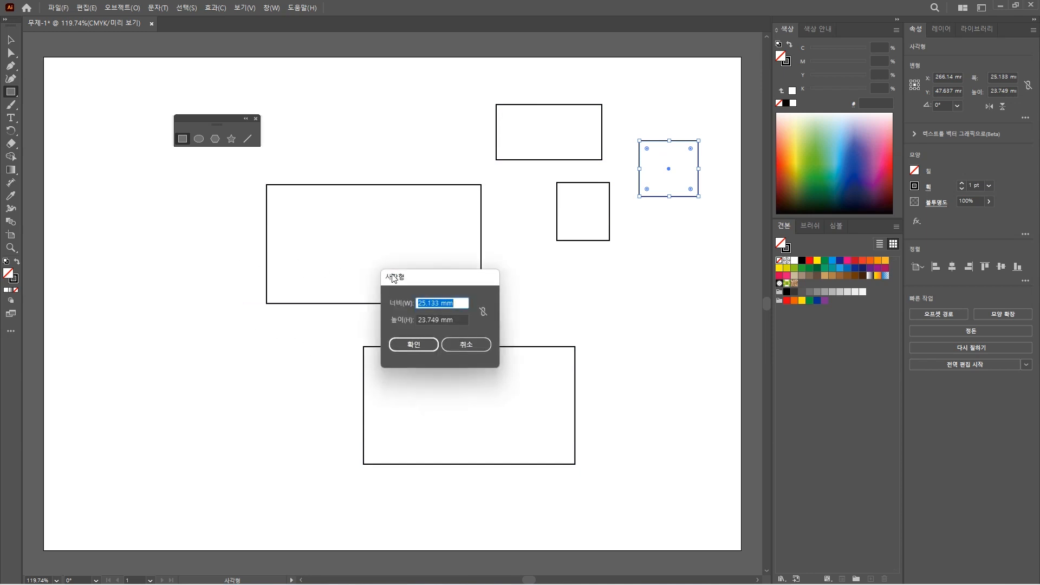
pyautogui.write('100')
pyautogui.press('Tab')
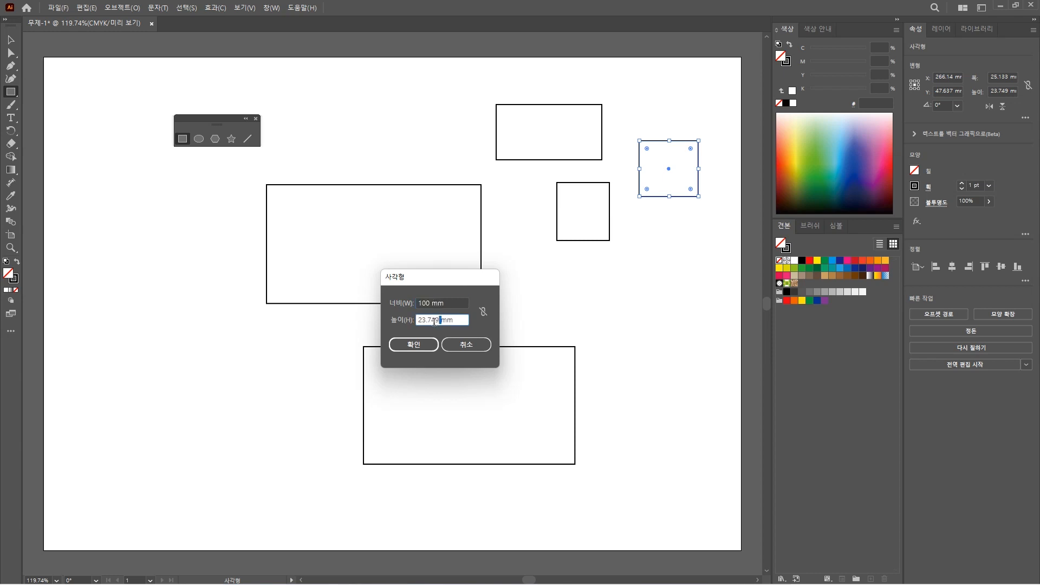
pyautogui.write('100')
pyautogui.click(427, 344)
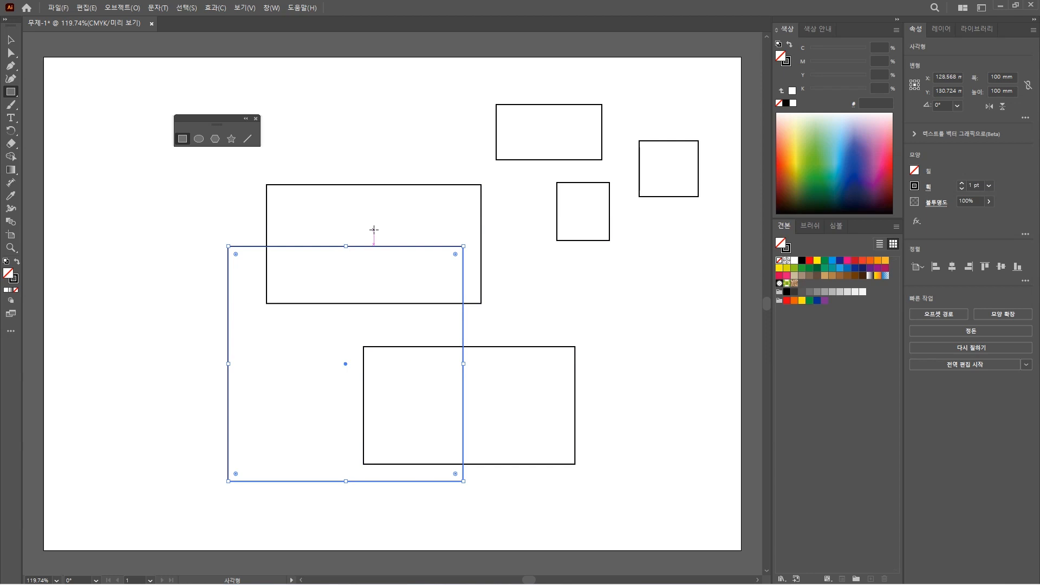
# - Select all the rectangles on the artboard and delete them
pyautogui.click(192, 7)
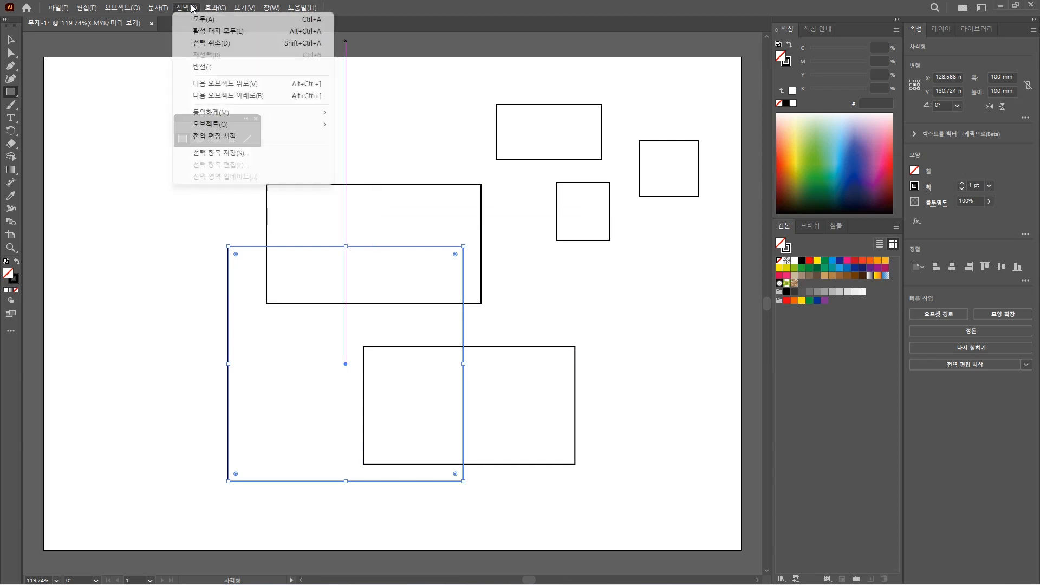
pyautogui.click(202, 16)
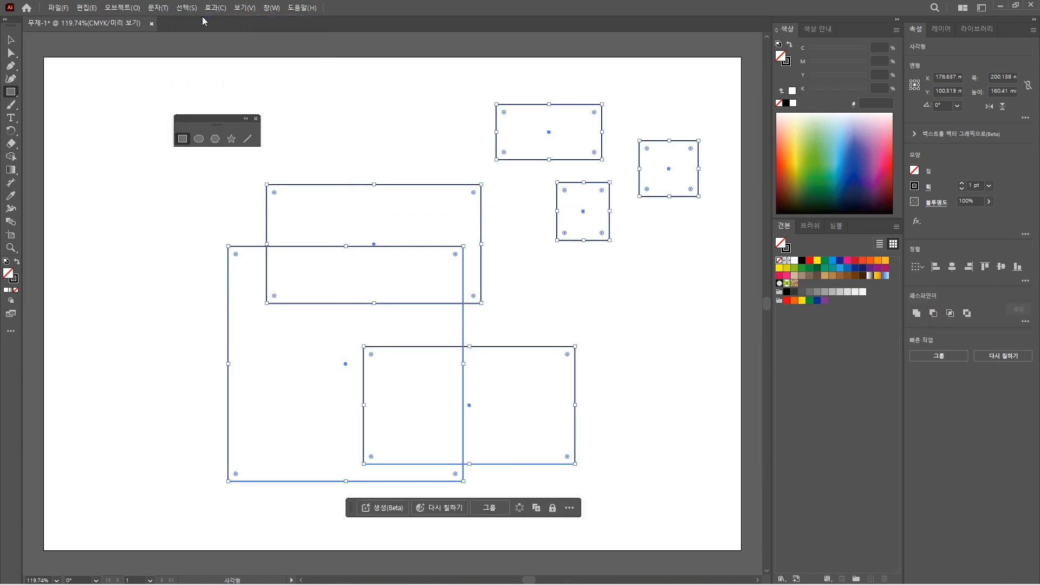
pyautogui.press('Delete')
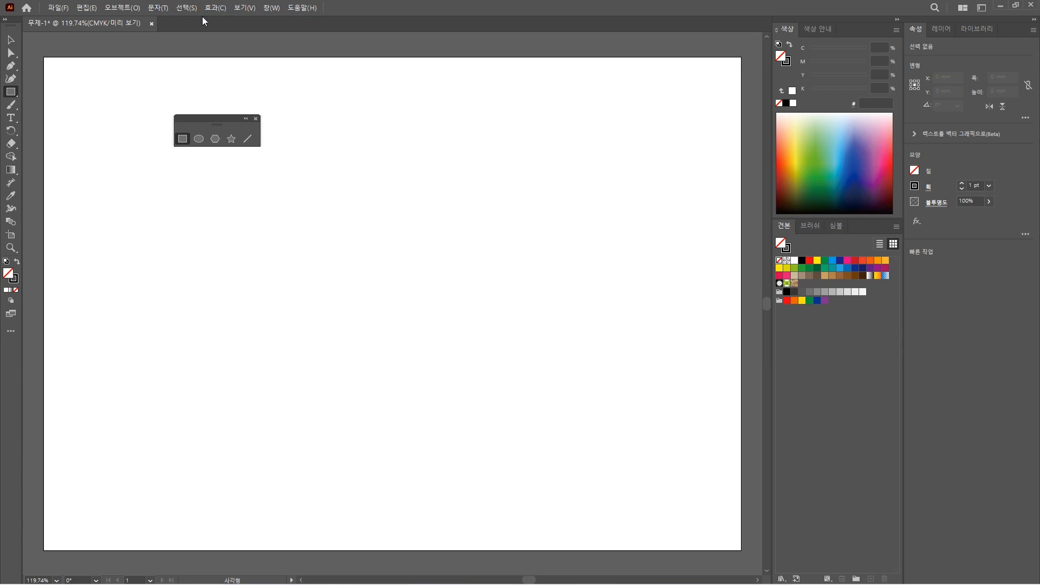
# - Draw a flat ellipse about 104 x 23 mm near the artboard's top and create an exact 100 x 100 mm circle below it
pyautogui.click(198, 140)
pyautogui.moveTo(321, 134); pyautogui.dragTo(566, 187)
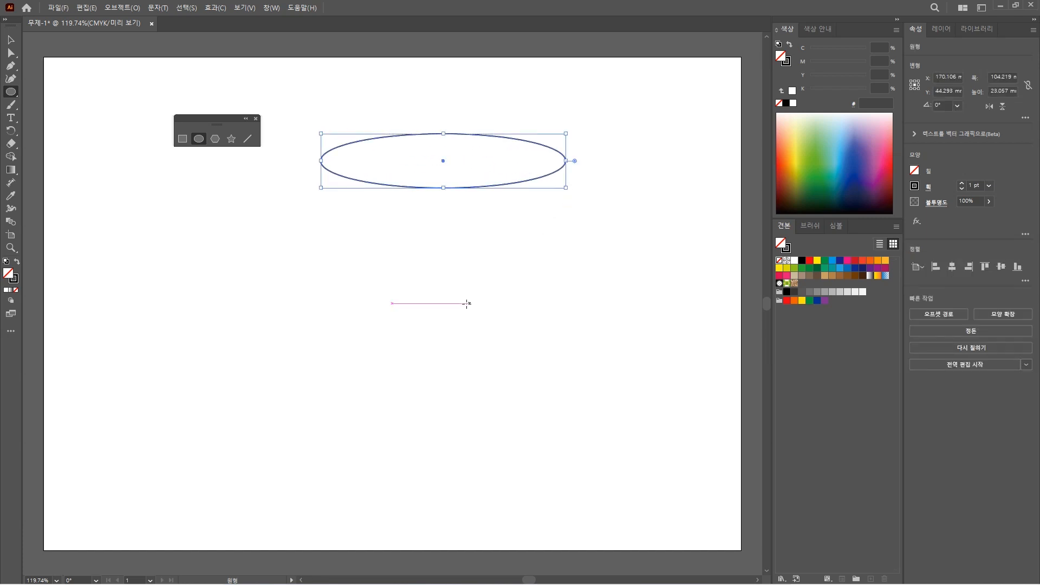
pyautogui.click(341, 250)
pyautogui.moveTo(524, 277); pyautogui.dragTo(471, 278)
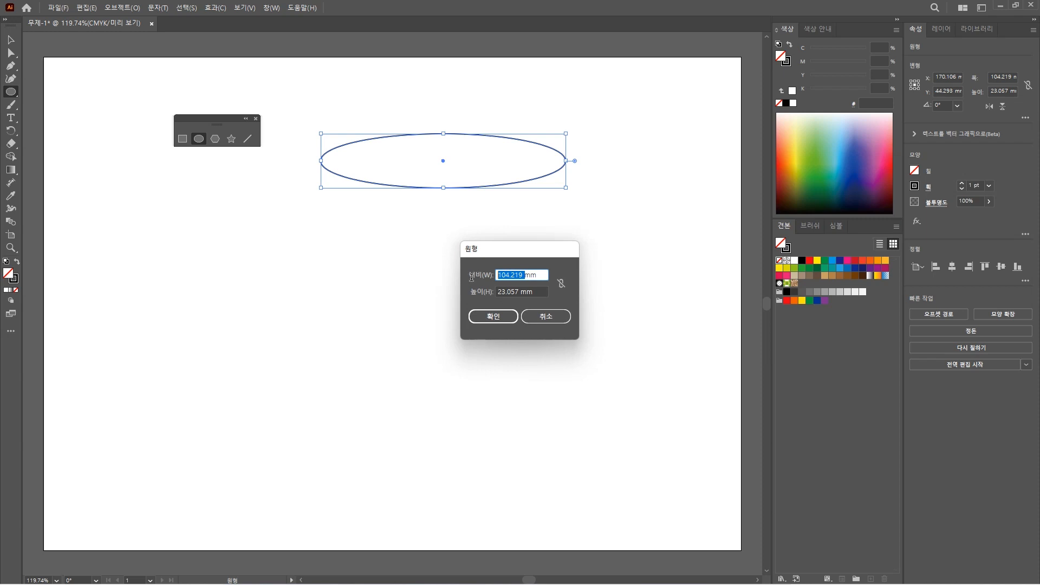
pyautogui.write('100')
pyautogui.moveTo(522, 291); pyautogui.dragTo(472, 297)
pyautogui.write('100')
pyautogui.click(498, 317)
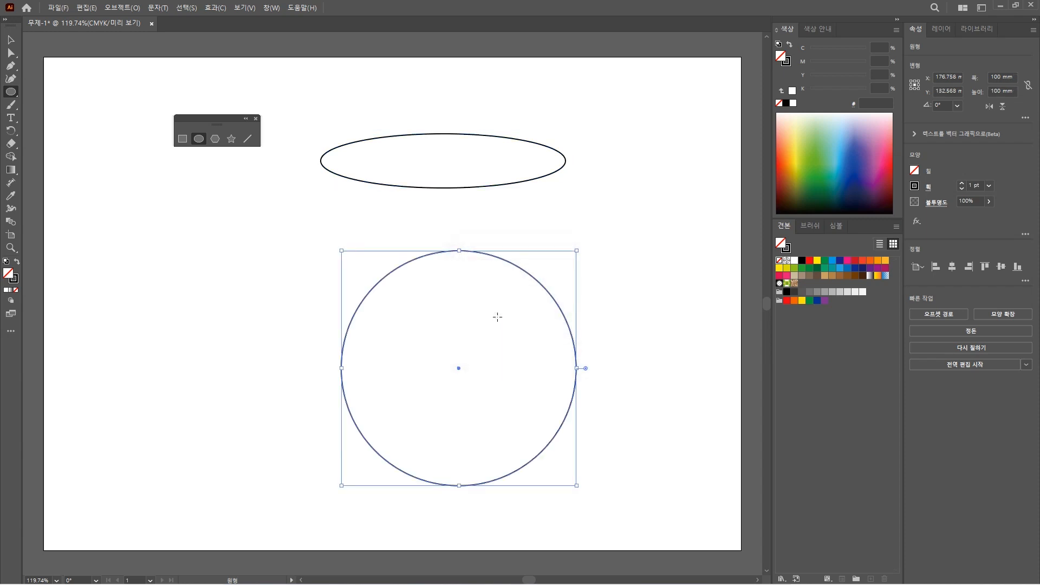
# - Draw a tilted hexagon about 36 x 32 mm near the artboard's left edge and create a 3-sided polygon beside it
pyautogui.click(215, 139)
pyautogui.moveTo(160, 209); pyautogui.dragTo(185, 245)
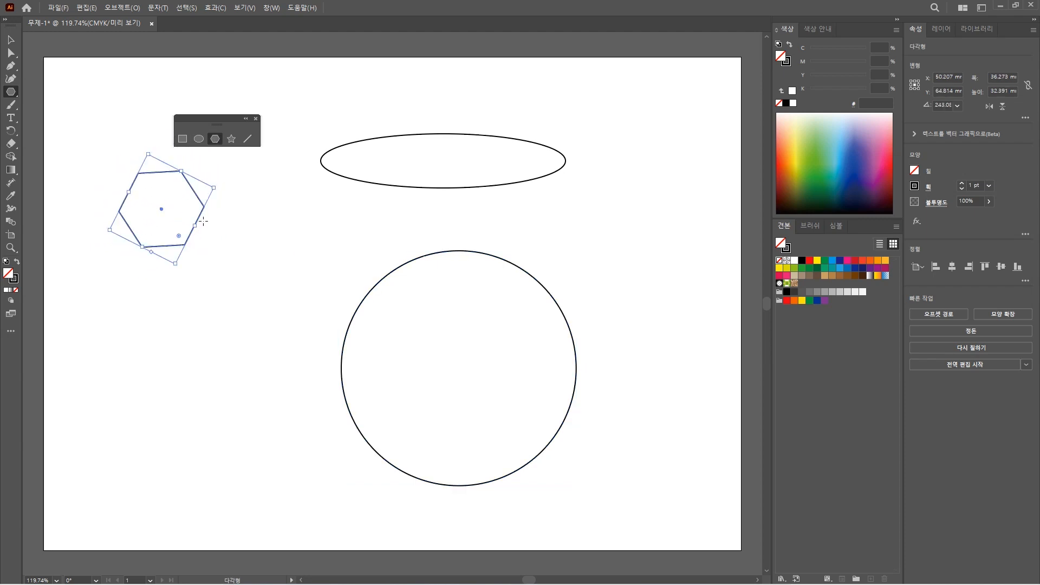
pyautogui.click(292, 267)
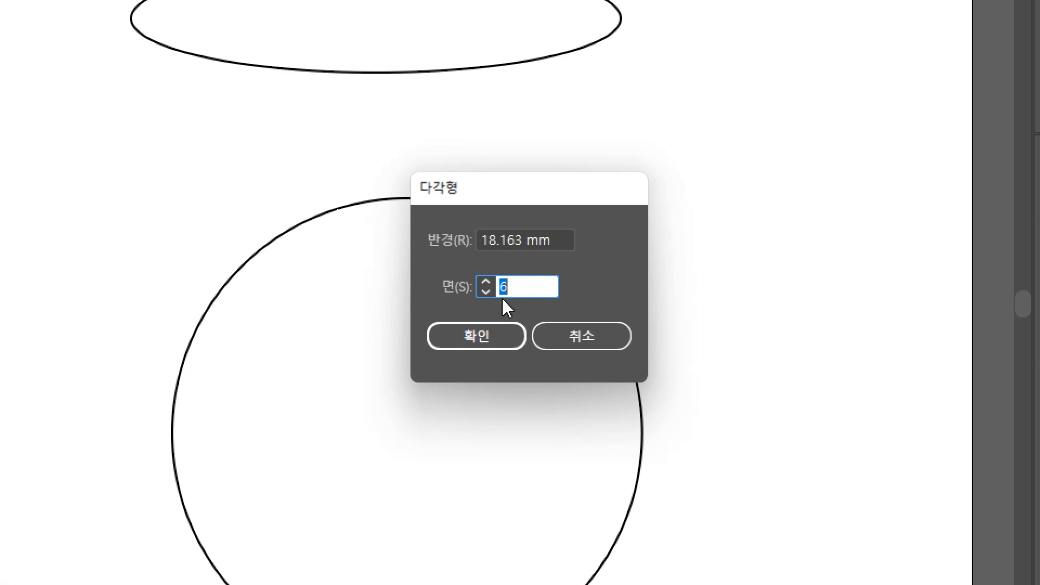
pyautogui.click(485, 292)
pyautogui.click(485, 292)
pyautogui.click(485, 292)
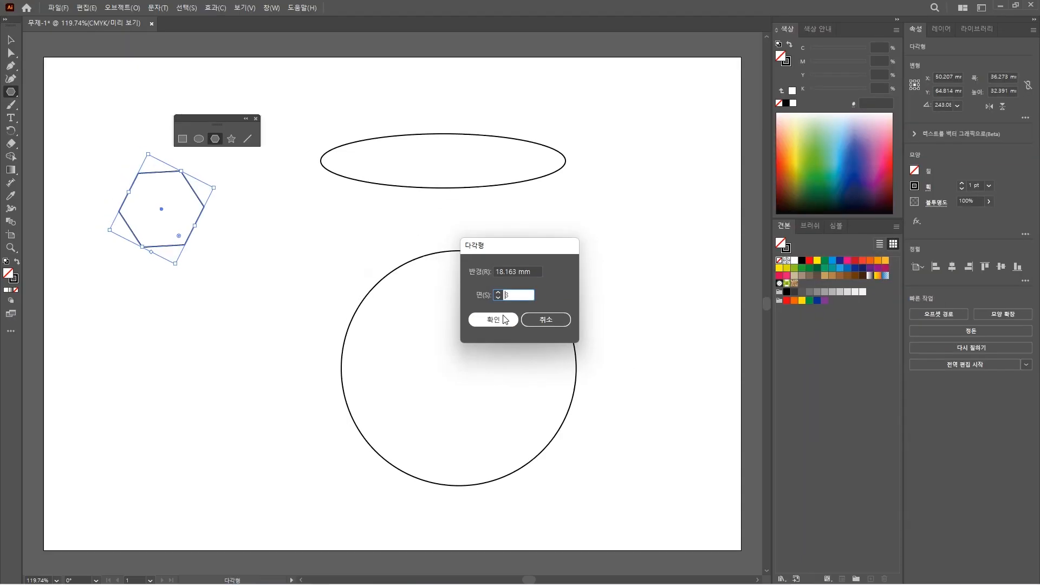
pyautogui.click(503, 320)
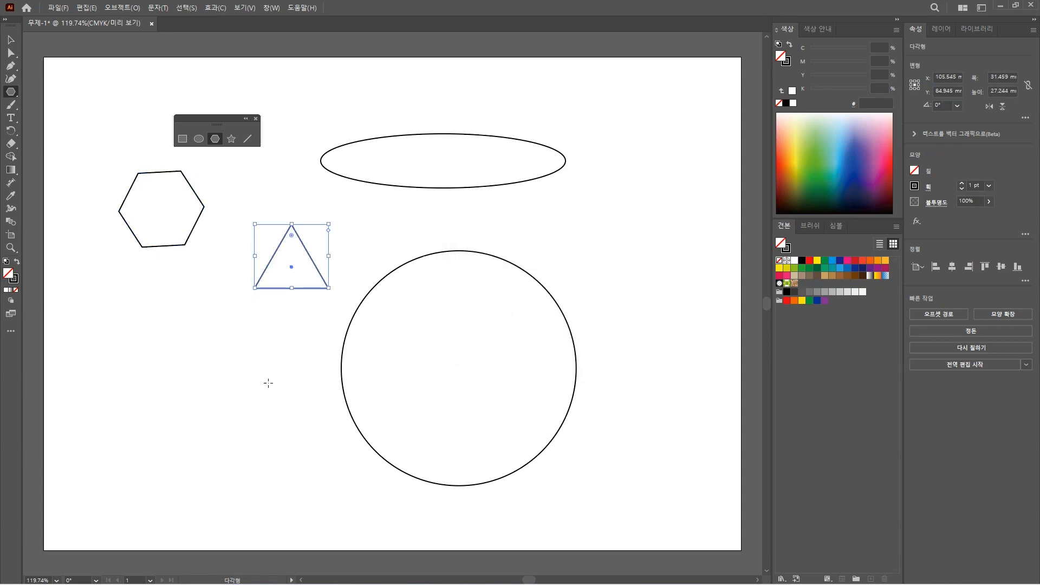
# - Create a 5-sided polygon with a 30 mm radius below the triangle
pyautogui.click(308, 345)
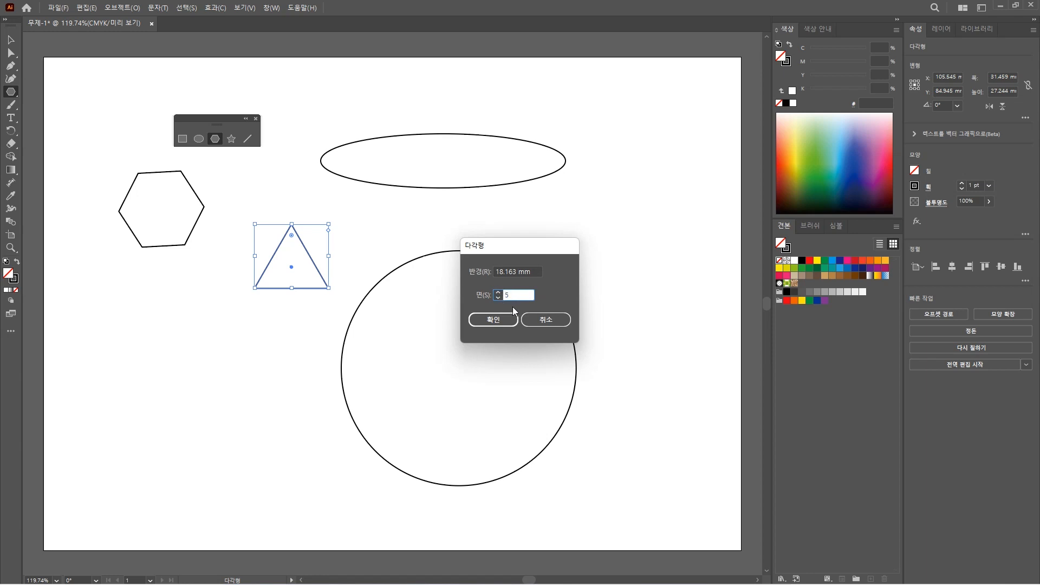
pyautogui.doubleClick(516, 272)
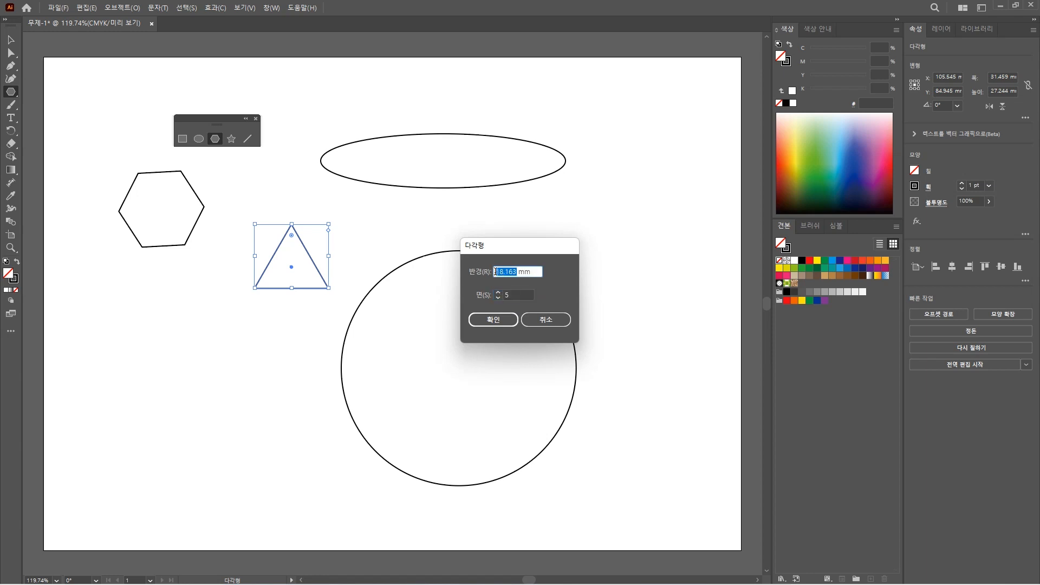
pyautogui.write('30')
pyautogui.click(502, 320)
pyautogui.click(503, 319)
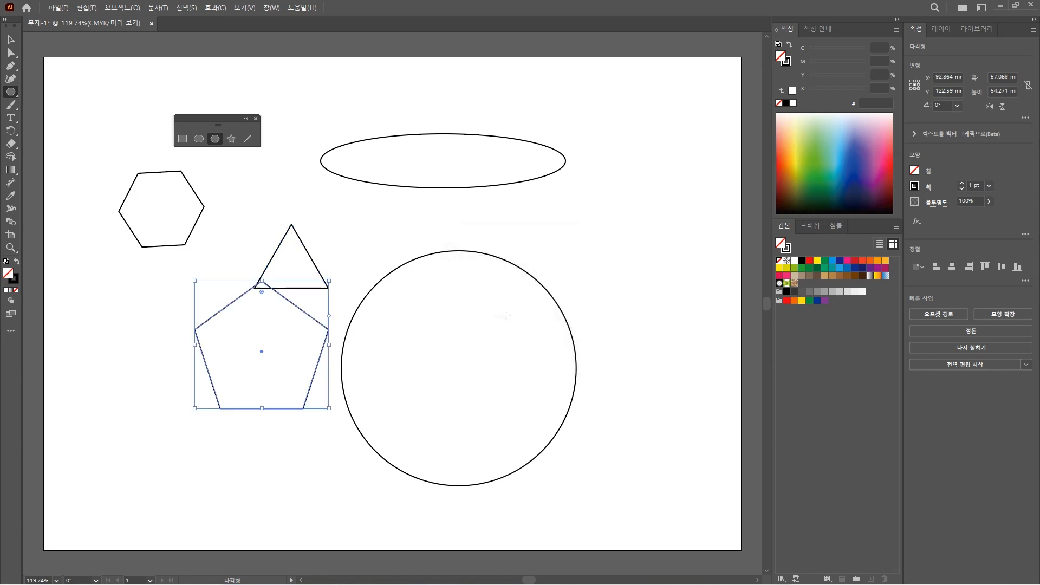
# - Create a 5-point star with radii of 100 mm and 70 mm from the centre of the circle
pyautogui.click(231, 139)
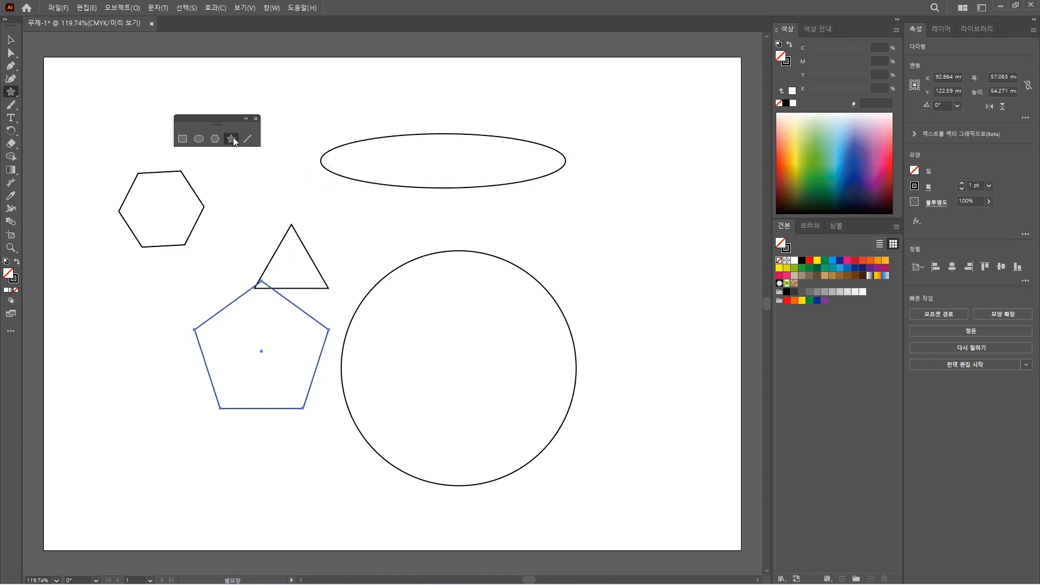
pyautogui.click(459, 370)
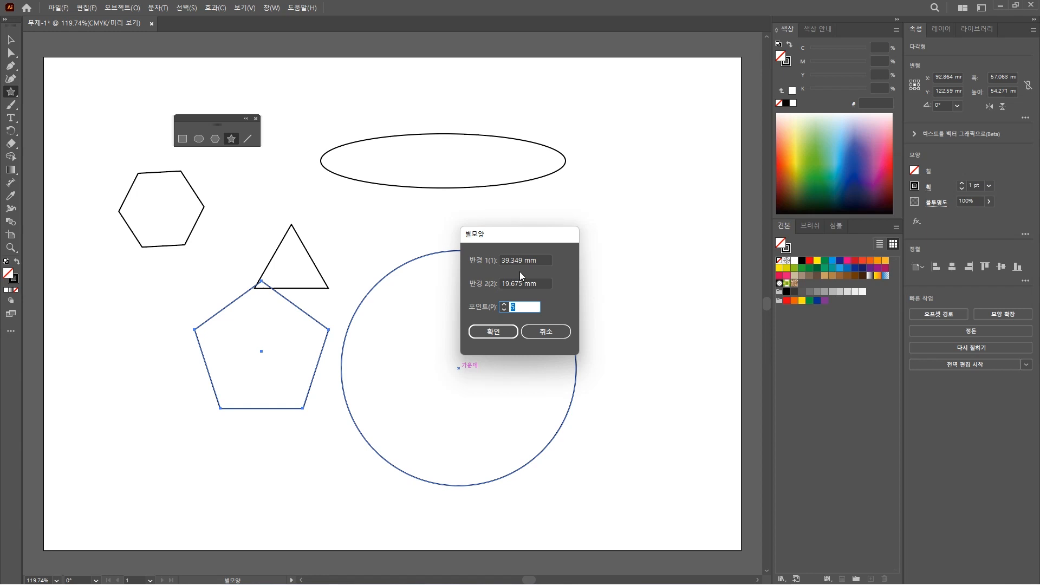
pyautogui.moveTo(522, 260); pyautogui.dragTo(491, 267)
pyautogui.write('100')
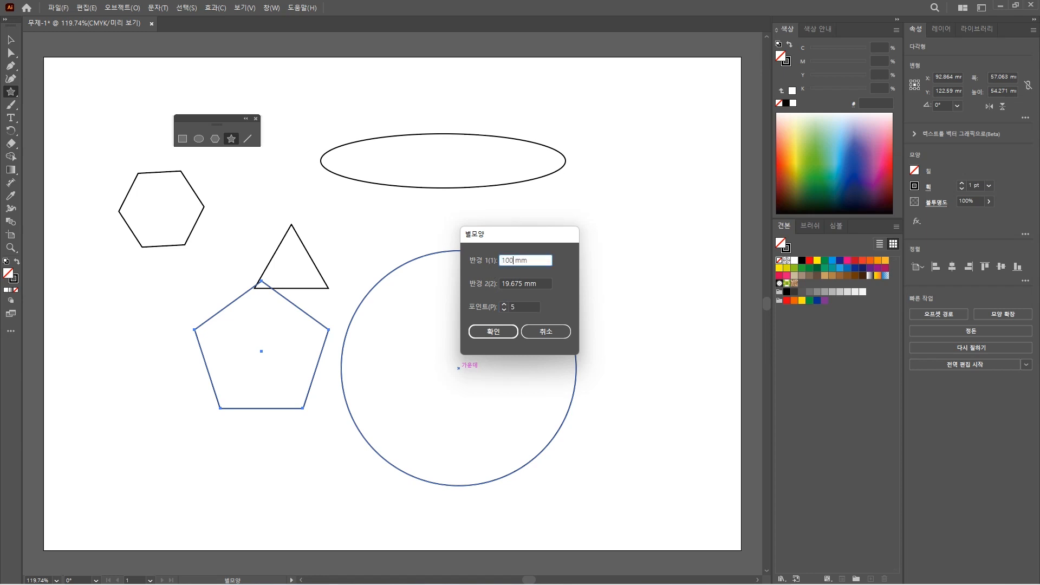
pyautogui.moveTo(527, 285); pyautogui.dragTo(482, 288)
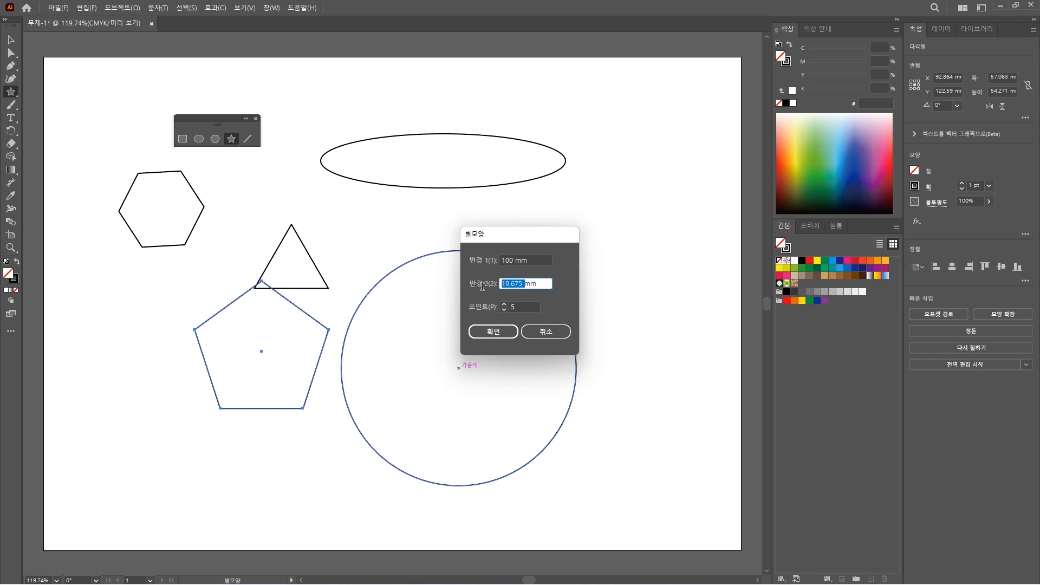
pyautogui.write('70')
pyautogui.click(496, 330)
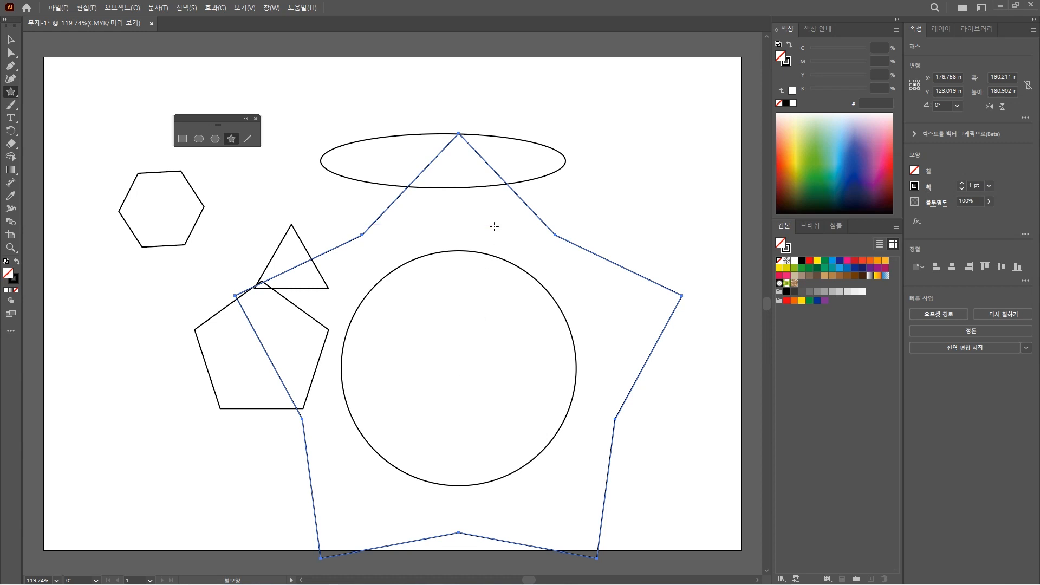
# - Create a second 5-point star with radii of 50 mm and 20 mm near the circle's centre
pyautogui.click(458, 373)
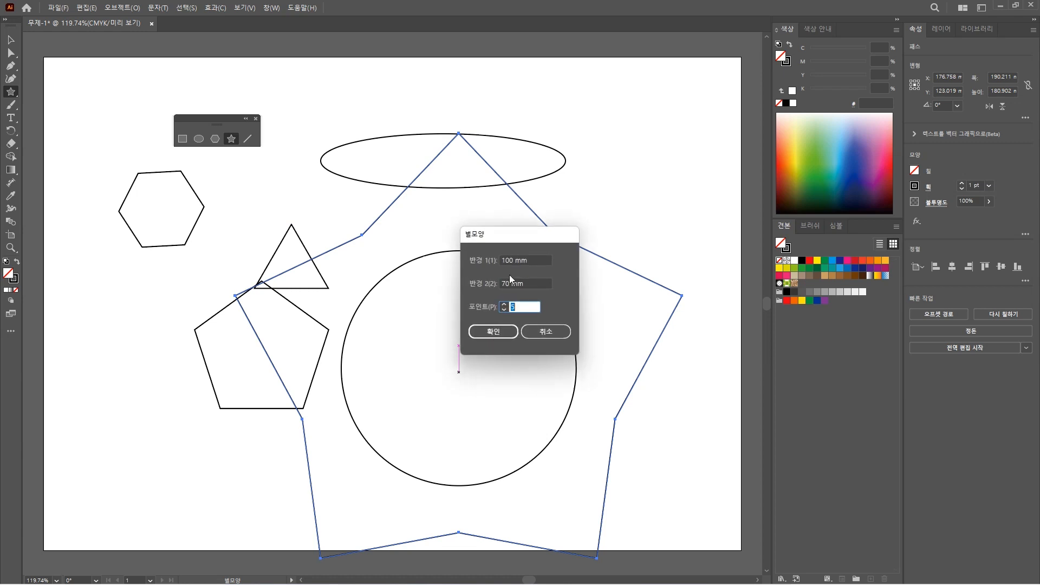
pyautogui.doubleClick(514, 261)
pyautogui.write('50')
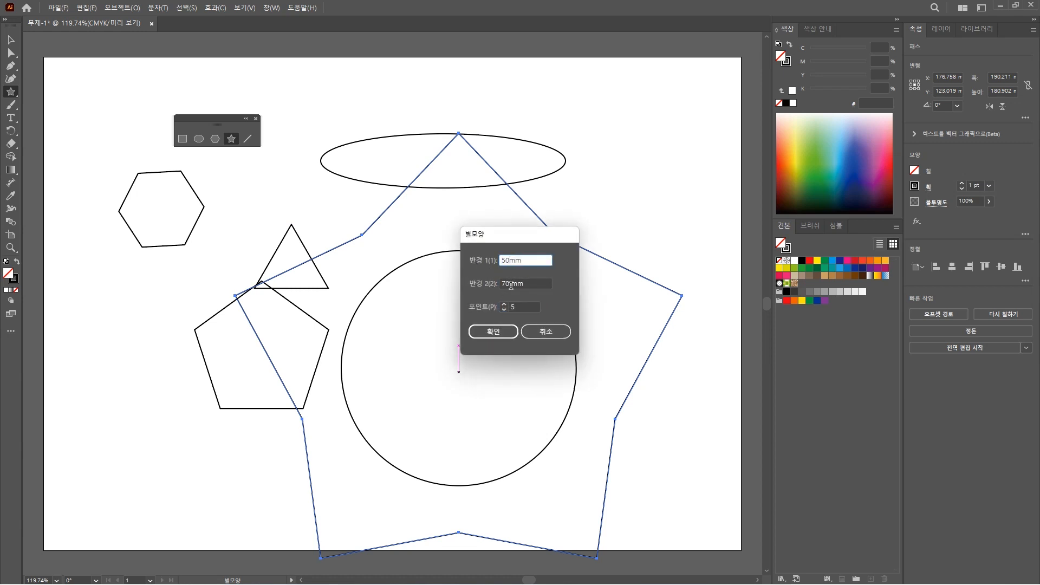
pyautogui.moveTo(510, 283); pyautogui.dragTo(489, 284)
pyautogui.write('20')
pyautogui.click(498, 331)
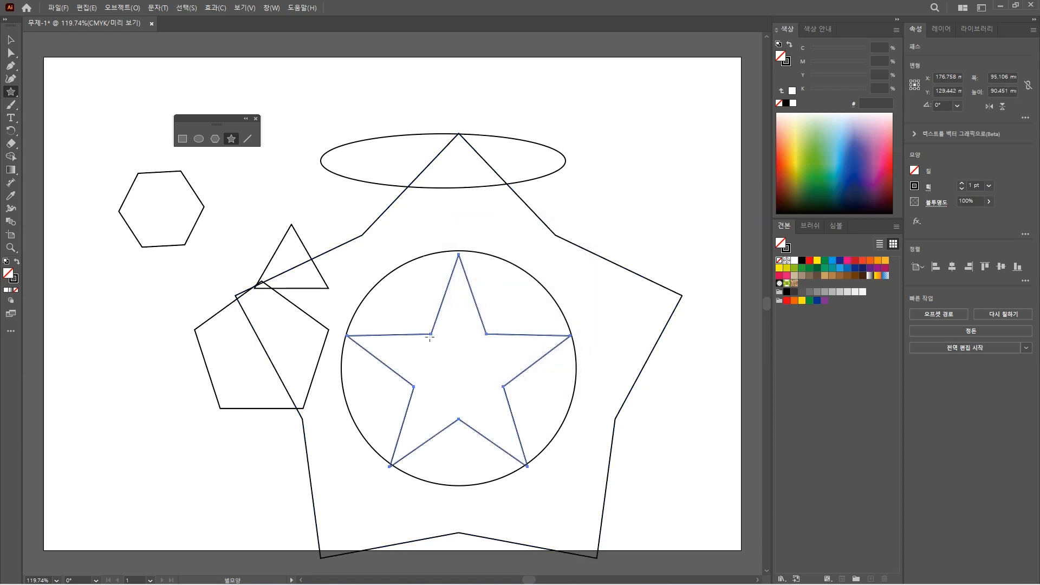
pyautogui.press('ctrl')
pyautogui.moveTo(561, 233)
pyautogui.mouseDown()
pyautogui.moveTo(341, 239)
pyautogui.moveTo(352, 184)
pyautogui.moveTo(432, 135)
pyautogui.moveTo(529, 145)
pyautogui.moveTo(562, 234)
pyautogui.mouseUp()
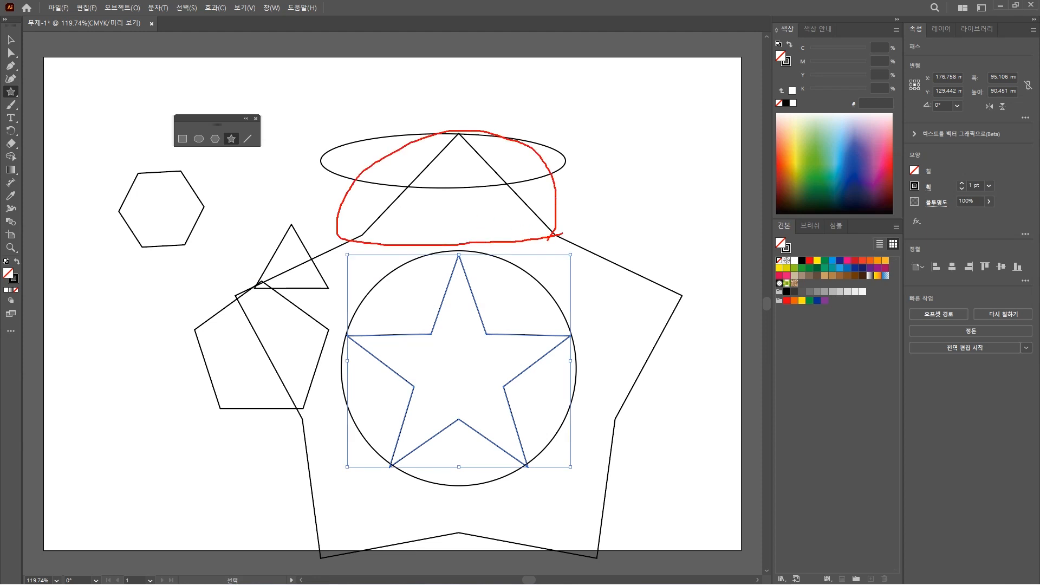
pyautogui.moveTo(484, 332)
pyautogui.mouseDown()
pyautogui.moveTo(460, 338)
pyautogui.moveTo(420, 307)
pyautogui.moveTo(440, 257)
pyautogui.moveTo(484, 251)
pyautogui.moveTo(503, 313)
pyautogui.moveTo(478, 332)
pyautogui.mouseUp()
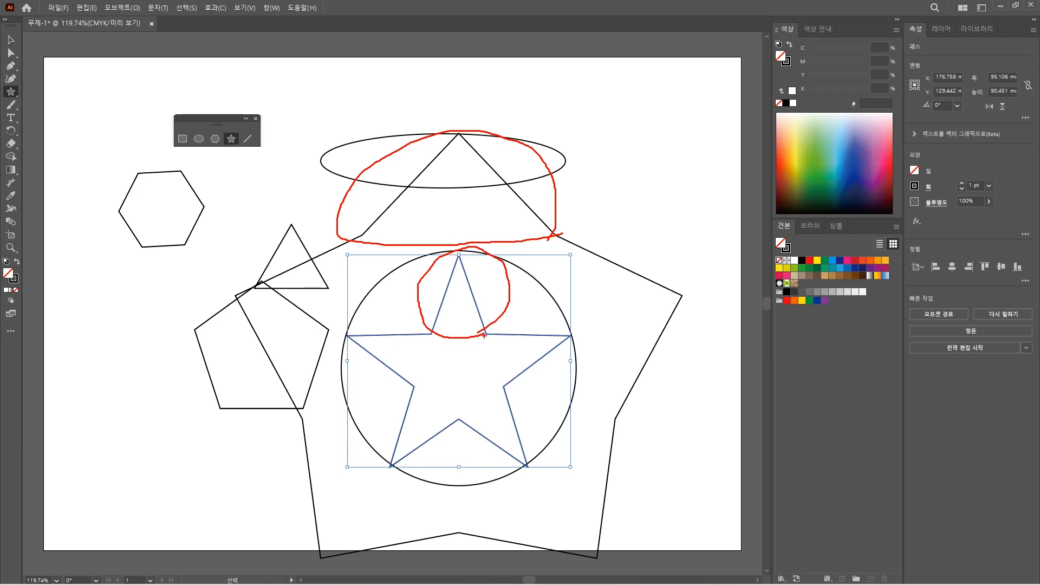
pyautogui.press('e')
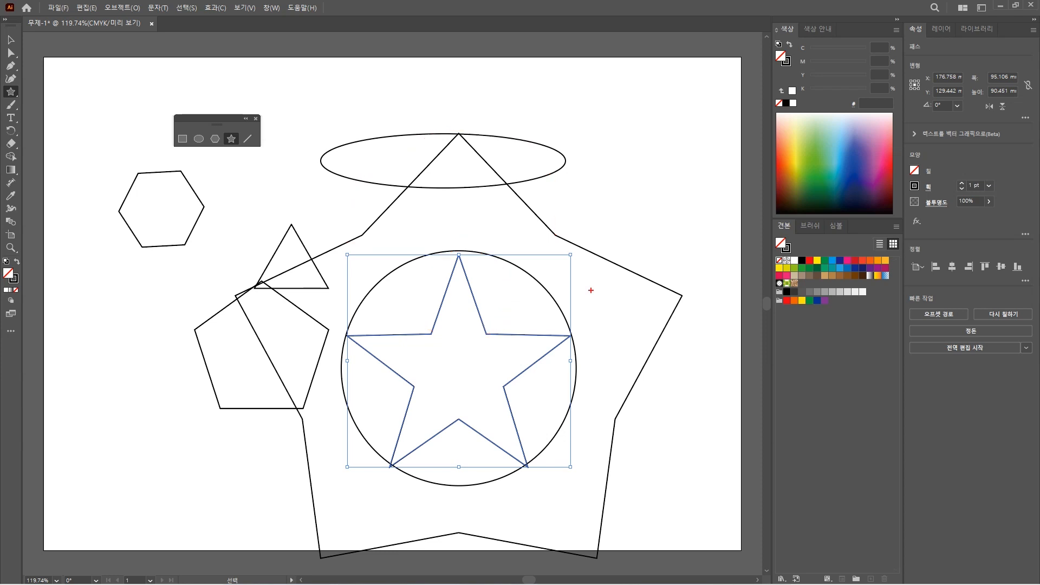
# - Select all the shapes on the artboard and delete them
pyautogui.click(186, 9)
pyautogui.click(201, 20)
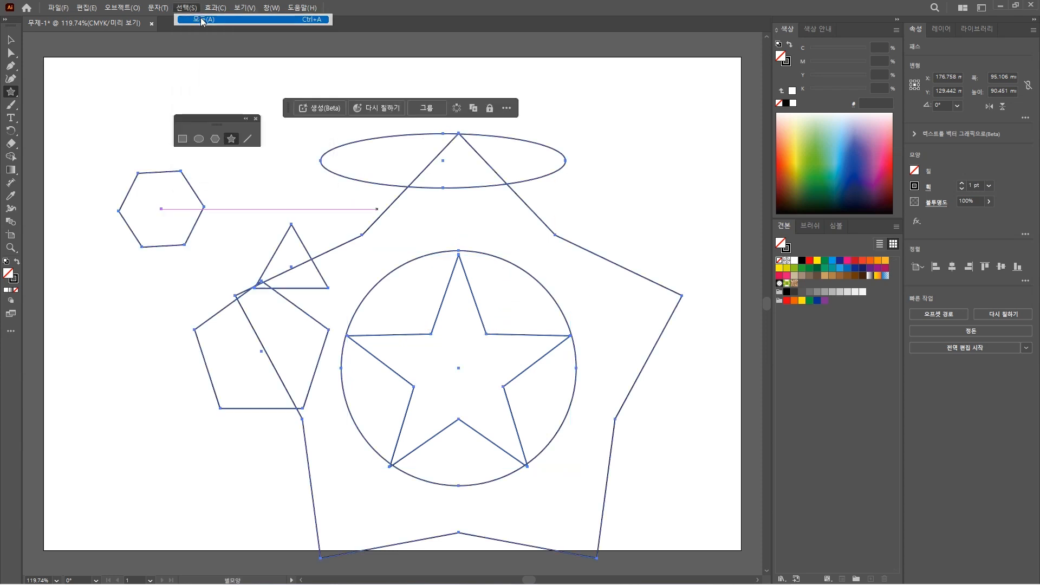
pyautogui.press('Delete')
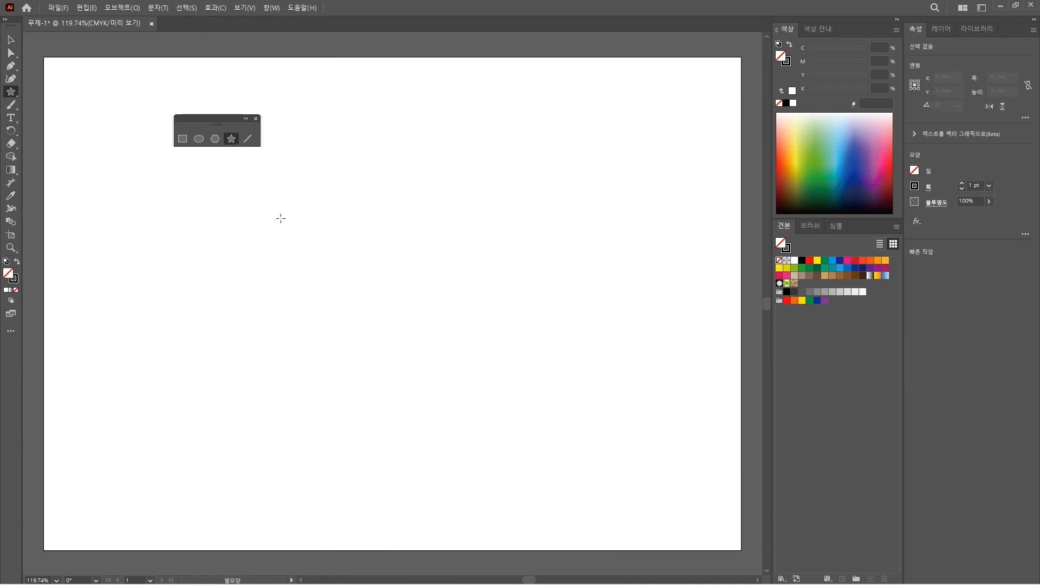
# - Draw a nearly horizontal line about 130 mm long across the artboard and create an exact 50 mm line at 0° below it
pyautogui.click(249, 139)
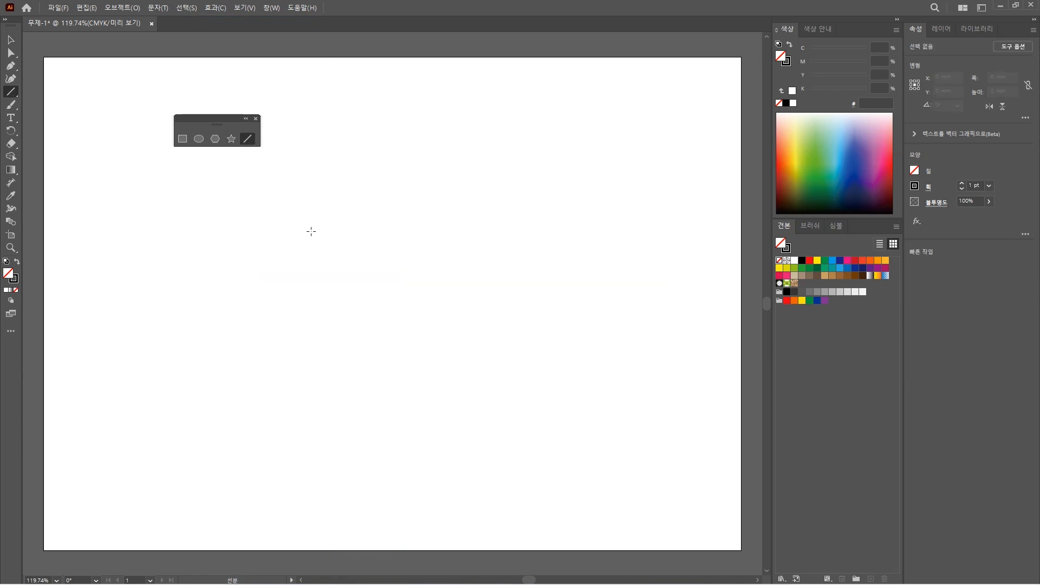
pyautogui.moveTo(265, 242); pyautogui.dragTo(571, 238)
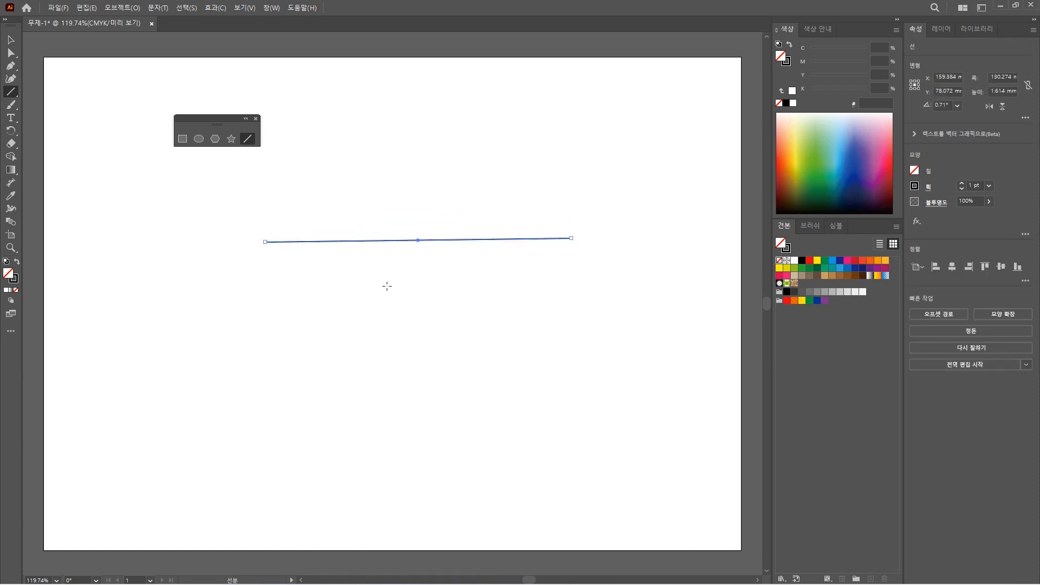
pyautogui.click(275, 314)
pyautogui.moveTo(522, 262); pyautogui.dragTo(477, 265)
pyautogui.write('50mm')
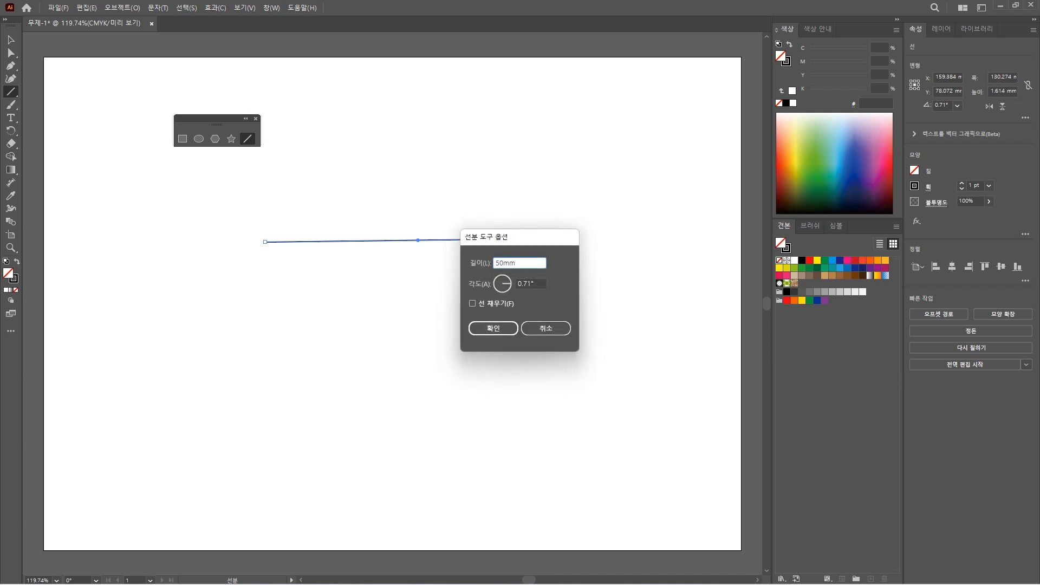
pyautogui.doubleClick(530, 284)
pyautogui.write('0')
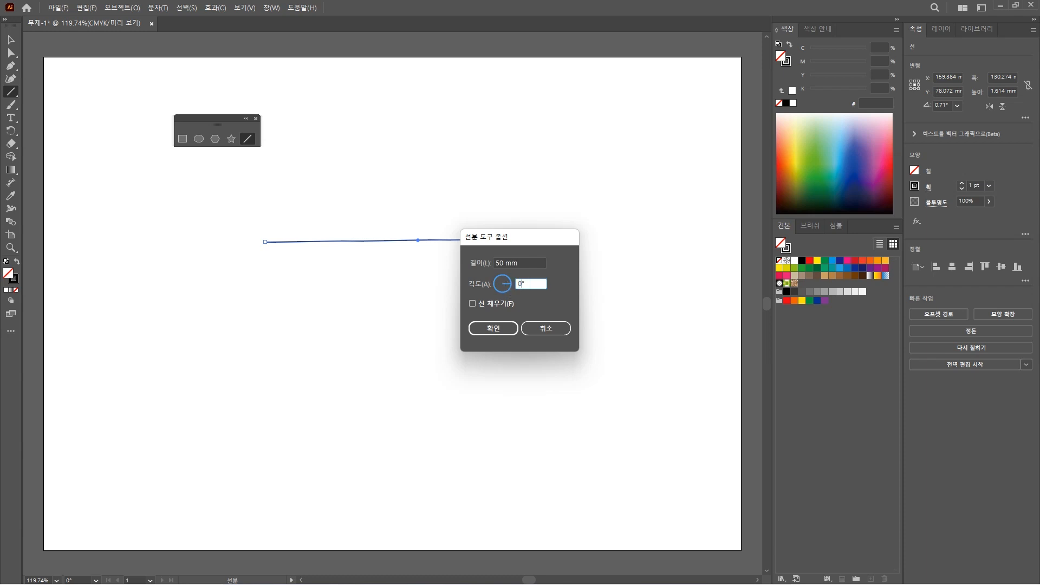
pyautogui.click(493, 328)
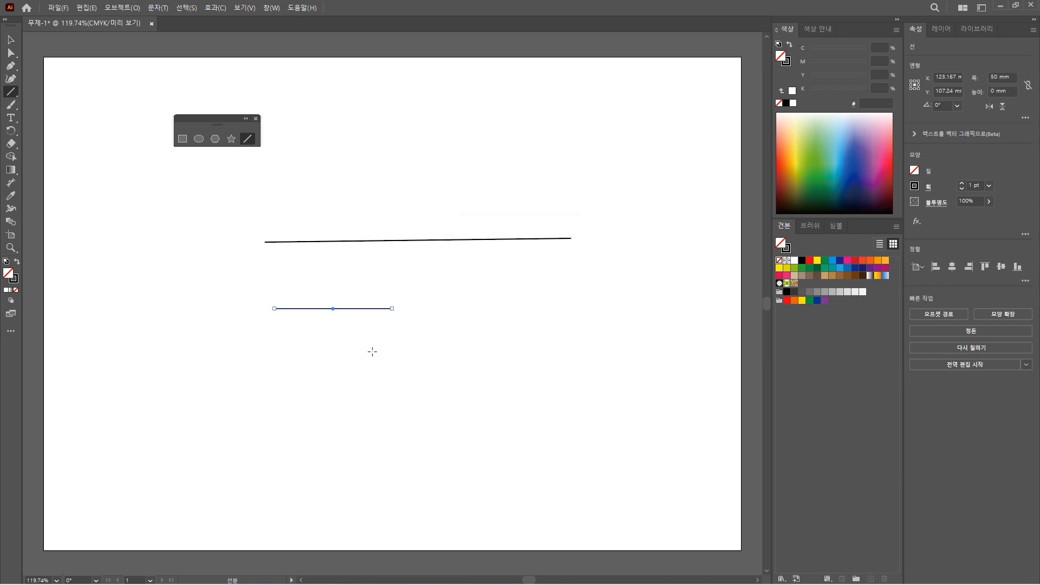
# - Select both lines with the Selection tool and delete them
pyautogui.click(10, 39)
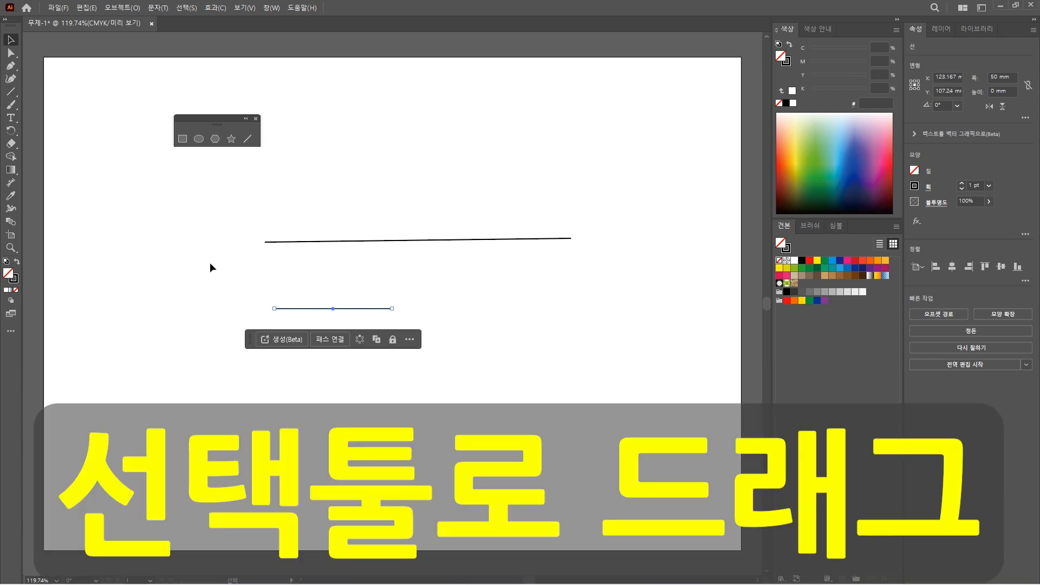
pyautogui.moveTo(276, 228); pyautogui.dragTo(606, 320)
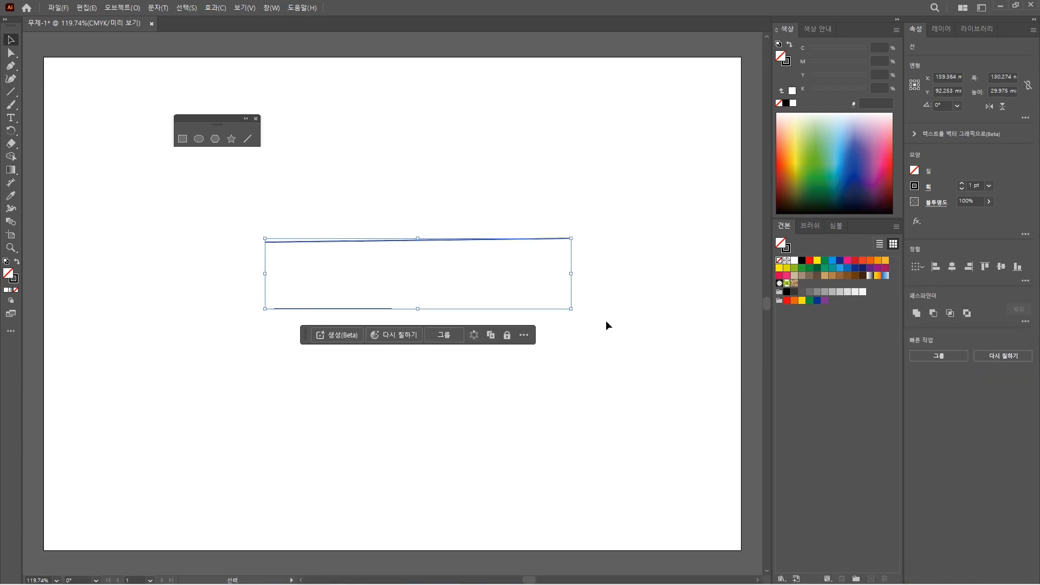
pyautogui.press('Delete')
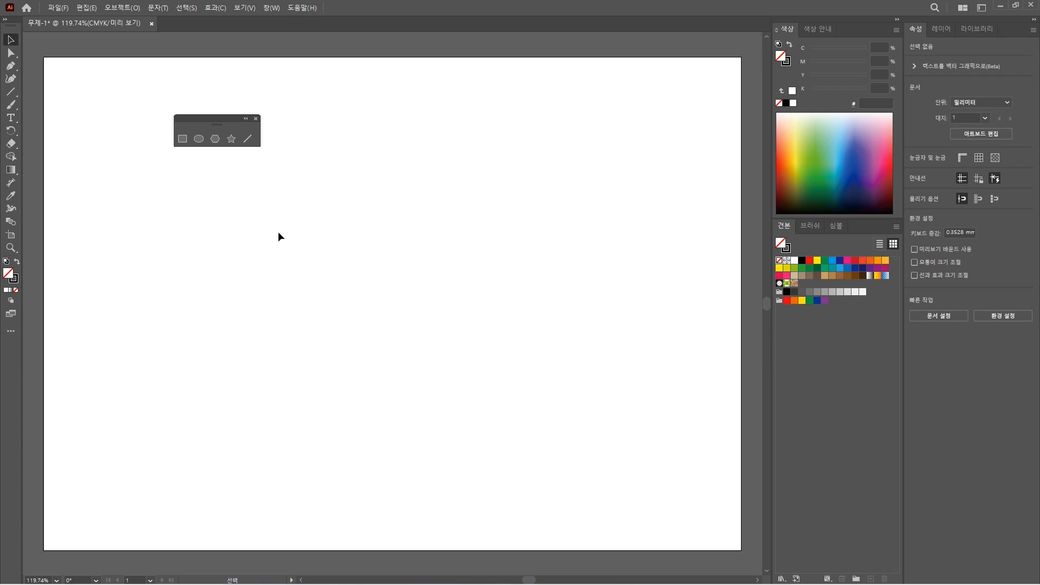
pyautogui.click(215, 139)
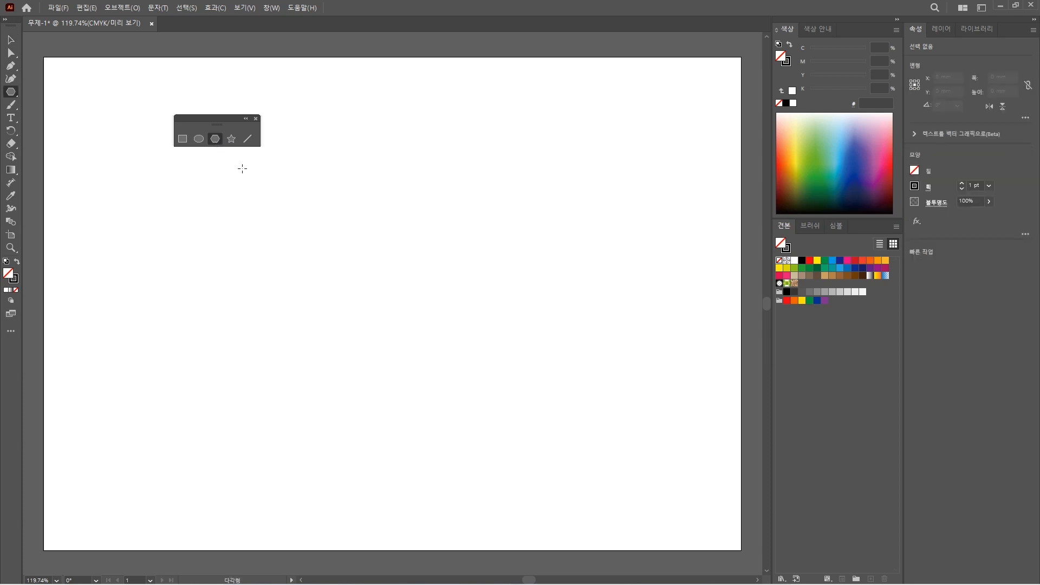
pyautogui.click(343, 227)
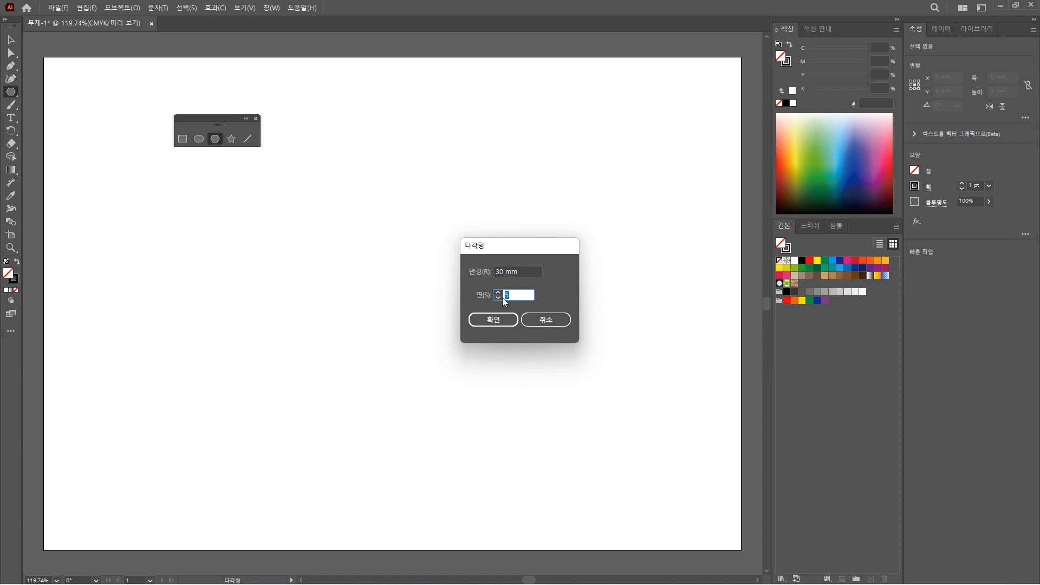
pyautogui.click(541, 319)
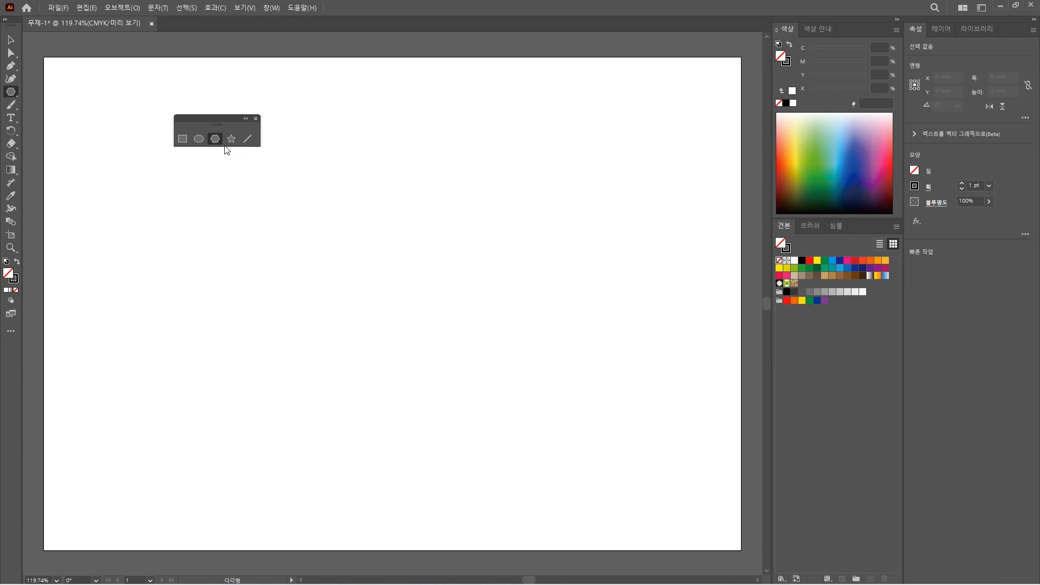
pyautogui.click(383, 265)
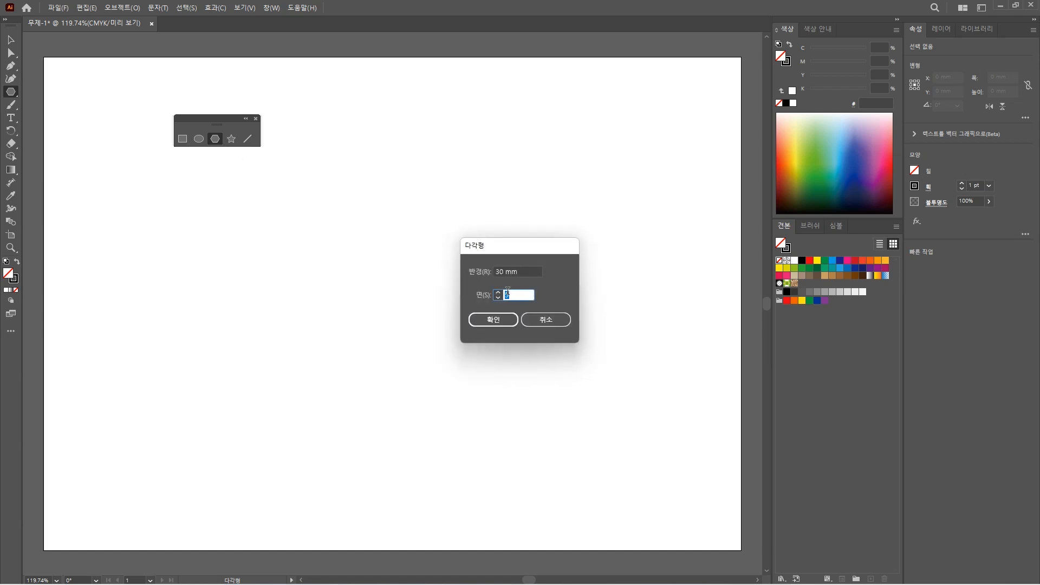
pyautogui.click(541, 317)
# - Create a 5-point star with radii of 50 mm and 20 mm in the artboard's upper middle
pyautogui.click(231, 139)
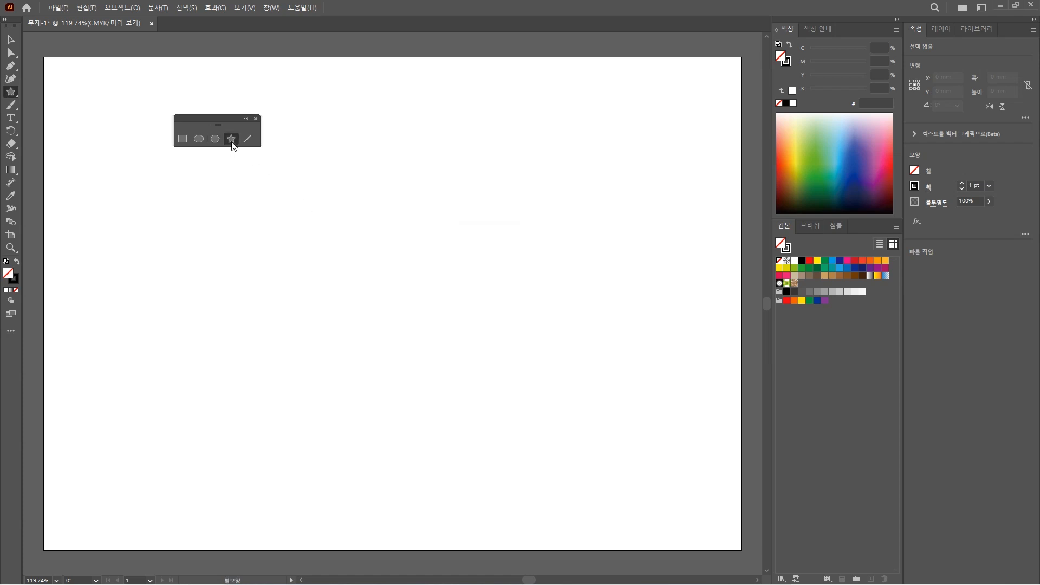
pyautogui.click(416, 242)
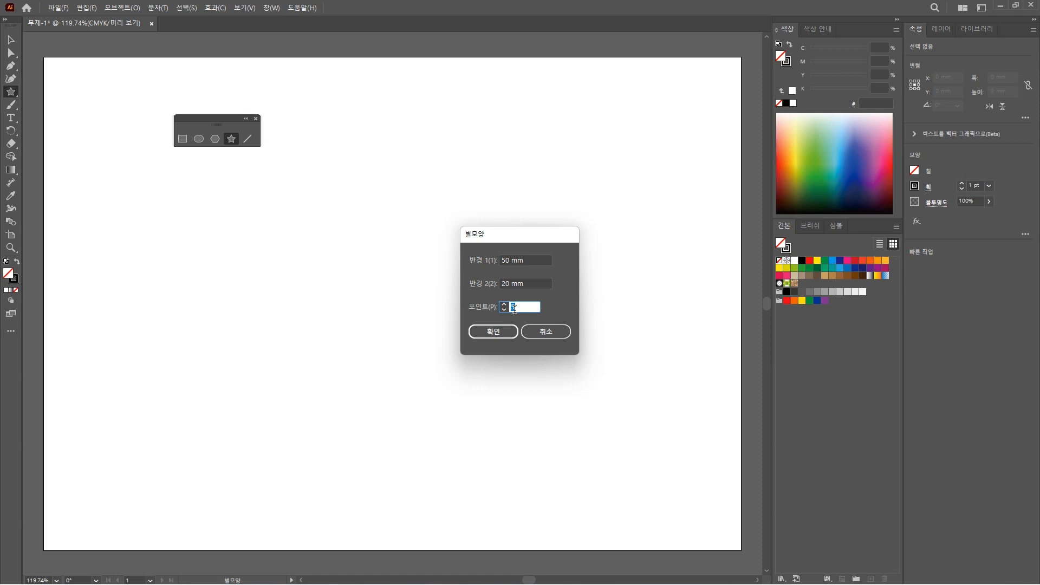
pyautogui.click(493, 331)
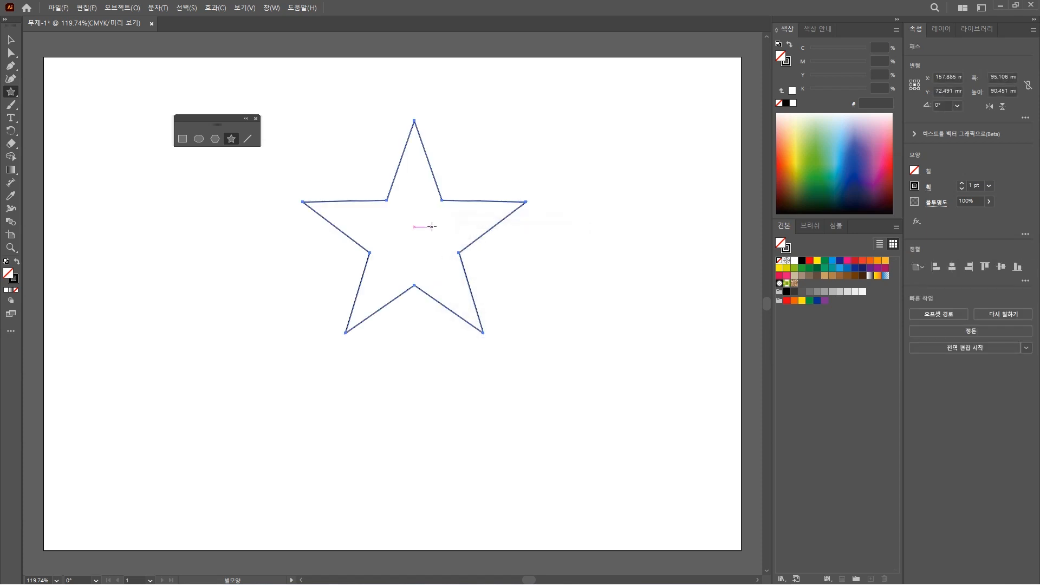
# - Create a 10-point star with radii of 50 mm and 20 mm below and right of the first star, leaving it deselected
pyautogui.click(583, 343)
pyautogui.write('10')
pyautogui.click(517, 329)
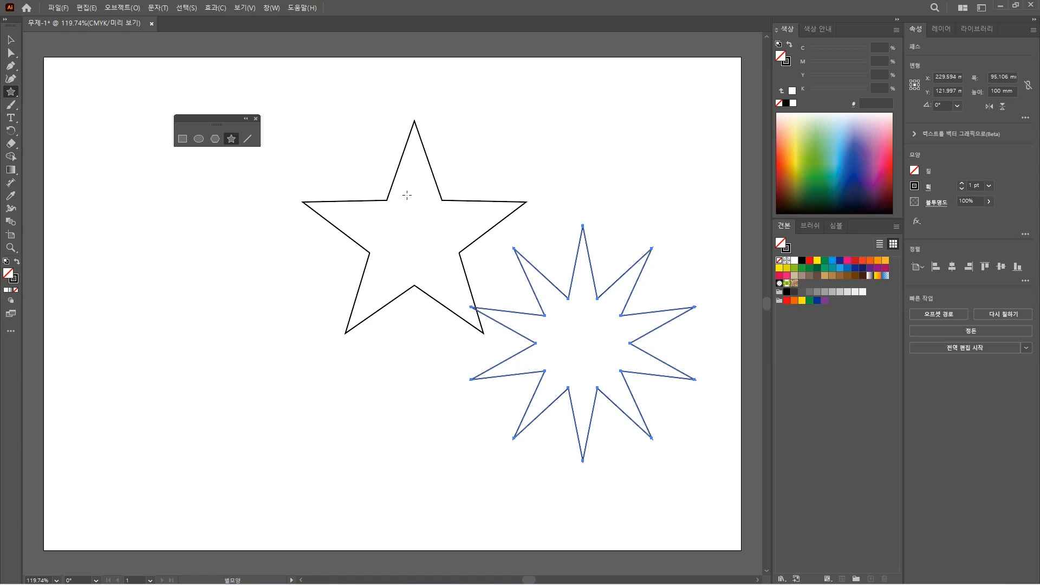
pyautogui.click(10, 40)
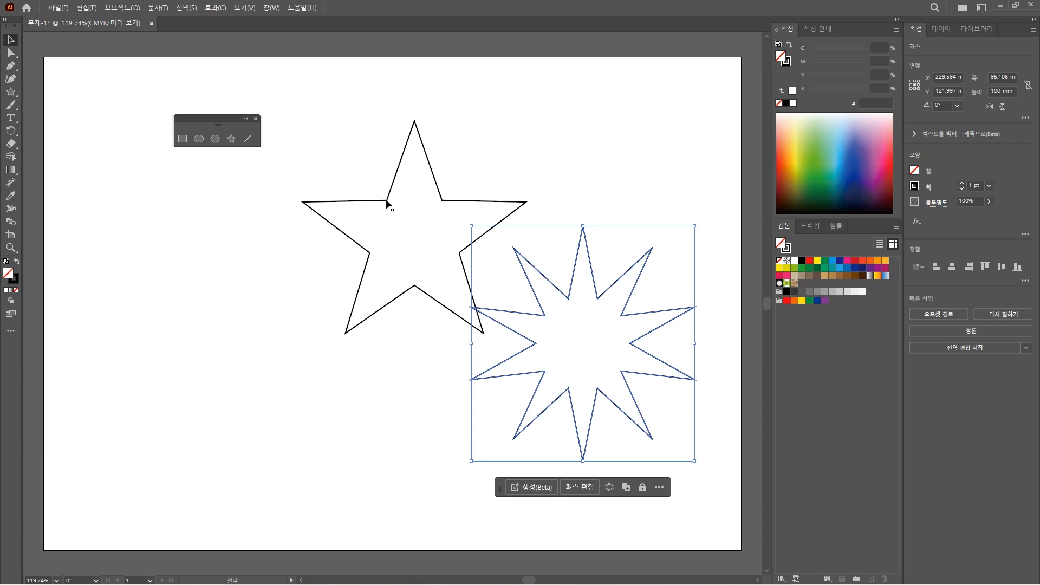
pyautogui.moveTo(343, 138)
pyautogui.mouseDown()
pyautogui.moveTo(420, 216)
pyautogui.moveTo(436, 269)
pyautogui.moveTo(342, 152)
pyautogui.mouseUp()
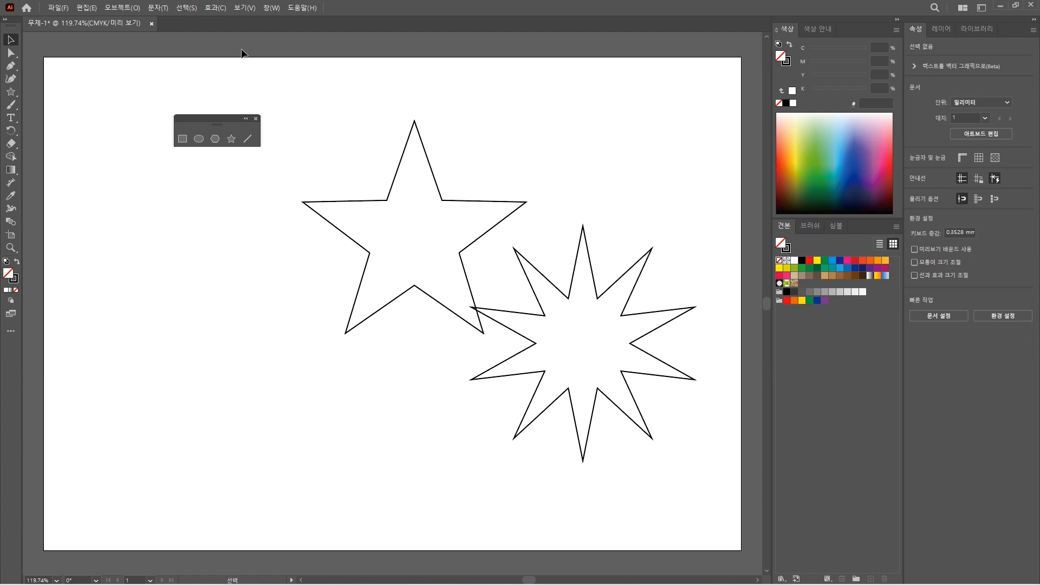
# - Draw a freehand polygon near the artboard's left edge, reducing its sides to a triangle about 60 x 52 mm
pyautogui.click(217, 141)
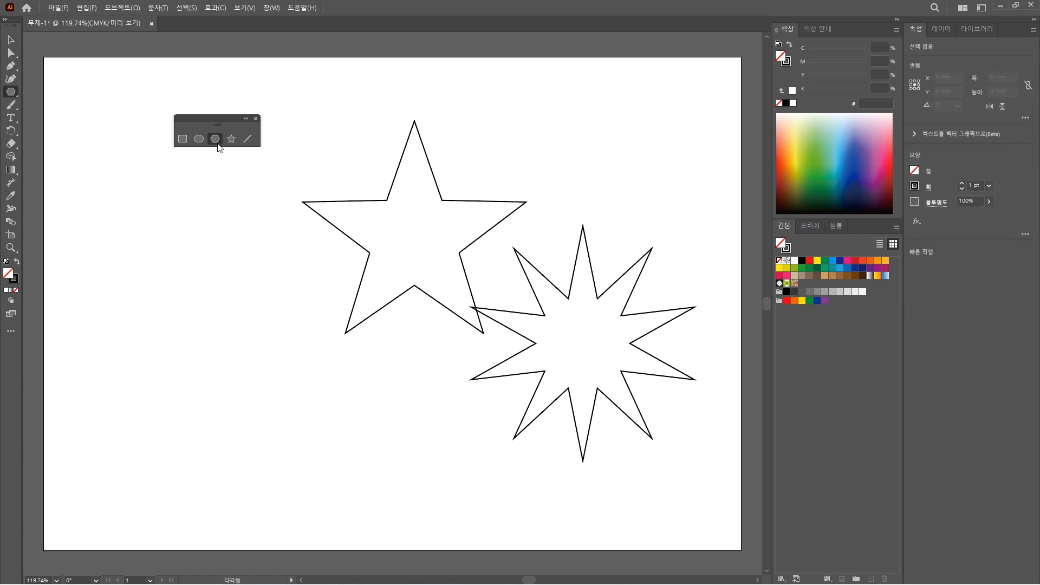
pyautogui.moveTo(214, 336); pyautogui.dragTo(288, 317)
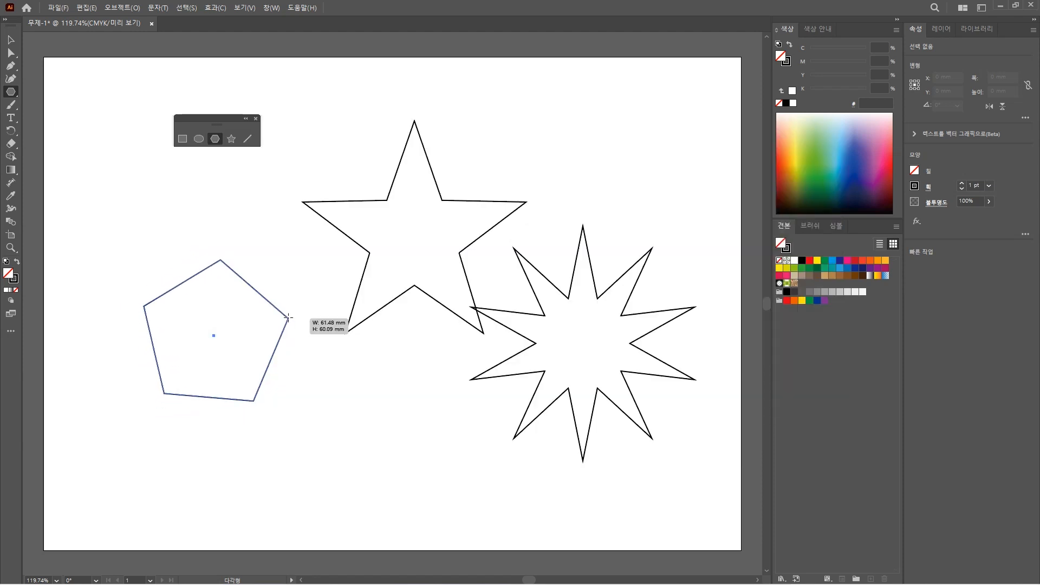
pyautogui.moveTo(288, 318); pyautogui.dragTo(215, 254)
pyautogui.press('Up')
pyautogui.press('Up')
pyautogui.press('Up')
pyautogui.press('Down')
pyautogui.press('Down')
pyautogui.press('Down')
pyautogui.press('Down')
pyautogui.press('Down')
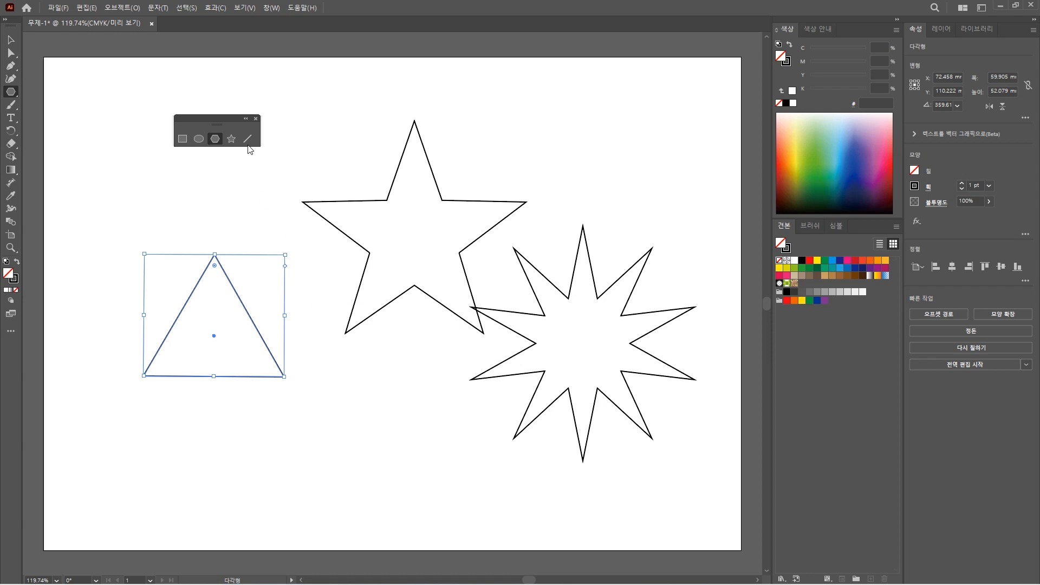
# - Draw a freehand star in the artboard's lower middle and set it to six points, about 67 x 77 mm
pyautogui.click(231, 139)
pyautogui.moveTo(365, 446); pyautogui.dragTo(370, 386)
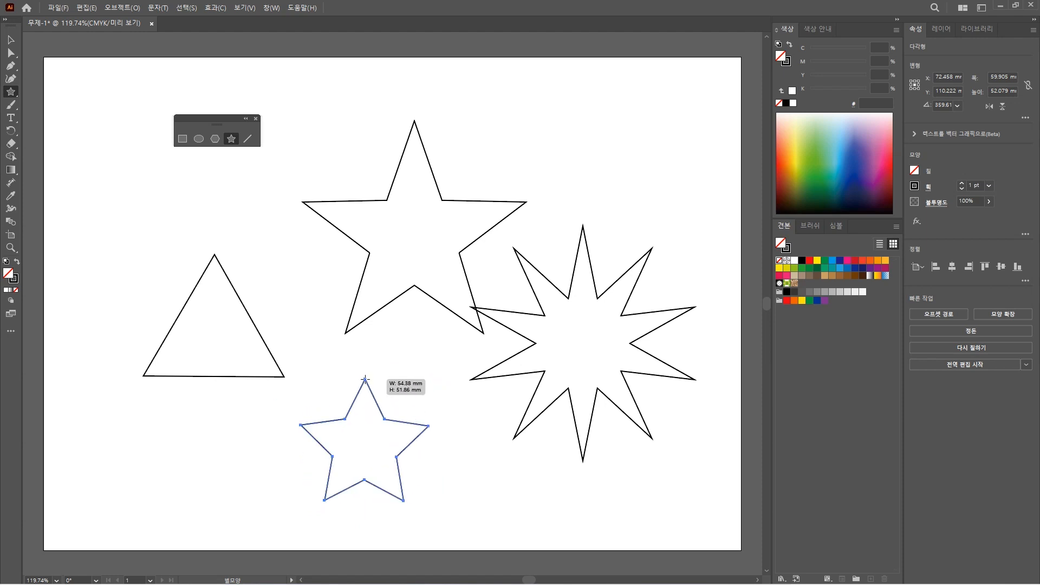
pyautogui.moveTo(365, 379); pyautogui.dragTo(362, 357)
pyautogui.press('Up')
pyautogui.press('Up')
pyautogui.press('Up')
pyautogui.press('Up')
pyautogui.press('Up')
pyautogui.press('Up')
pyautogui.press('Up')
pyautogui.press('Up')
pyautogui.press('Up')
pyautogui.press('Up')
pyautogui.press('Up')
pyautogui.press('Up')
pyautogui.press('Up')
pyautogui.press('Up')
pyautogui.press('Down')
pyautogui.press('Down')
pyautogui.press('Down')
pyautogui.press('Down')
pyautogui.press('Down')
pyautogui.press('Down')
pyautogui.press('Down')
pyautogui.press('Down')
pyautogui.press('Down')
pyautogui.press('Down')
pyautogui.press('Down')
pyautogui.press('Down')
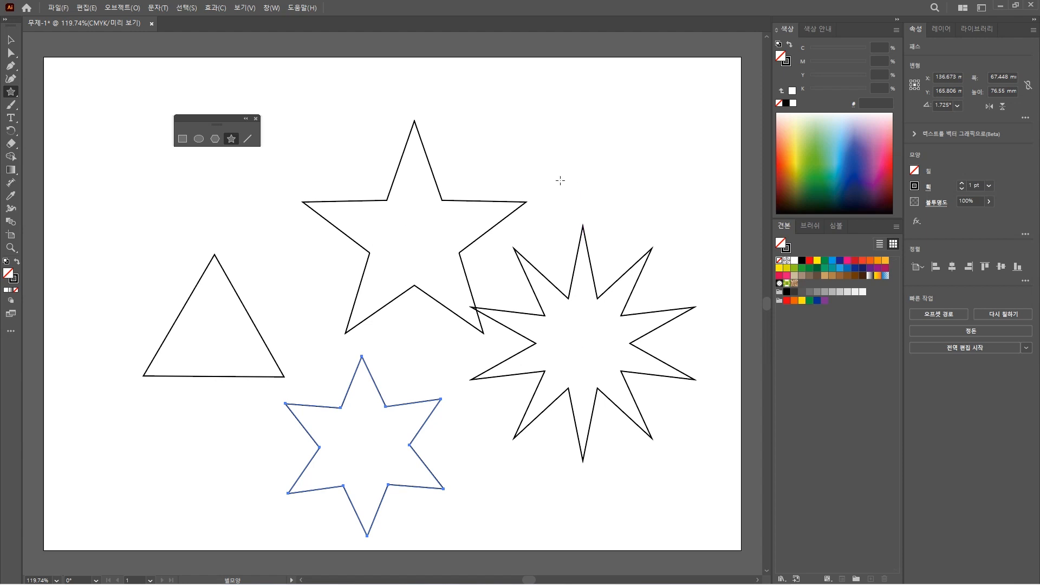
# - Draw a pentagon about 39 x 37 mm above the 10-point star, and delete all shapes on the artboard
pyautogui.moveTo(583, 165); pyautogui.dragTo(583, 118)
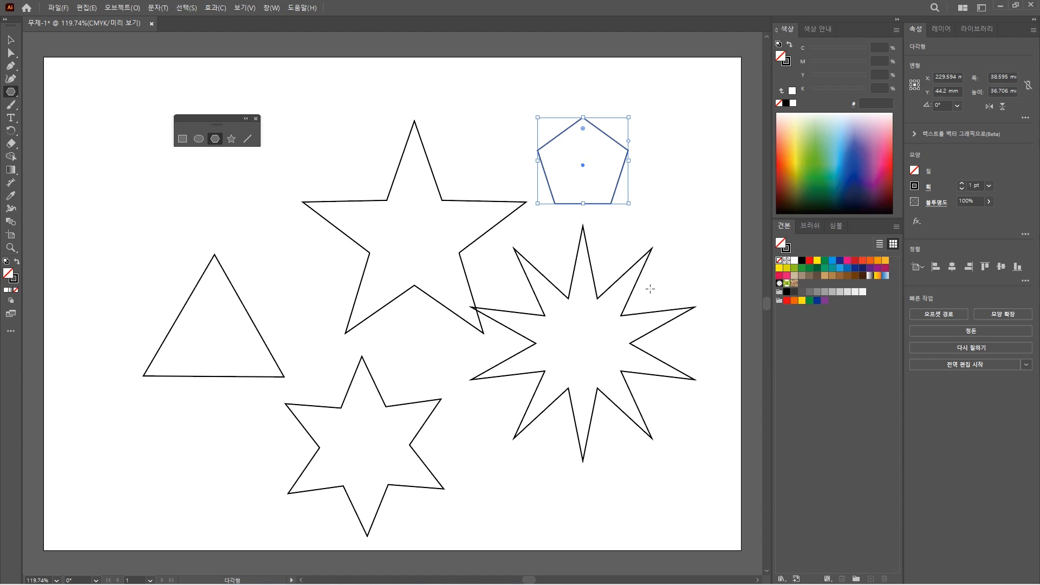
pyautogui.click(186, 8)
pyautogui.click(203, 20)
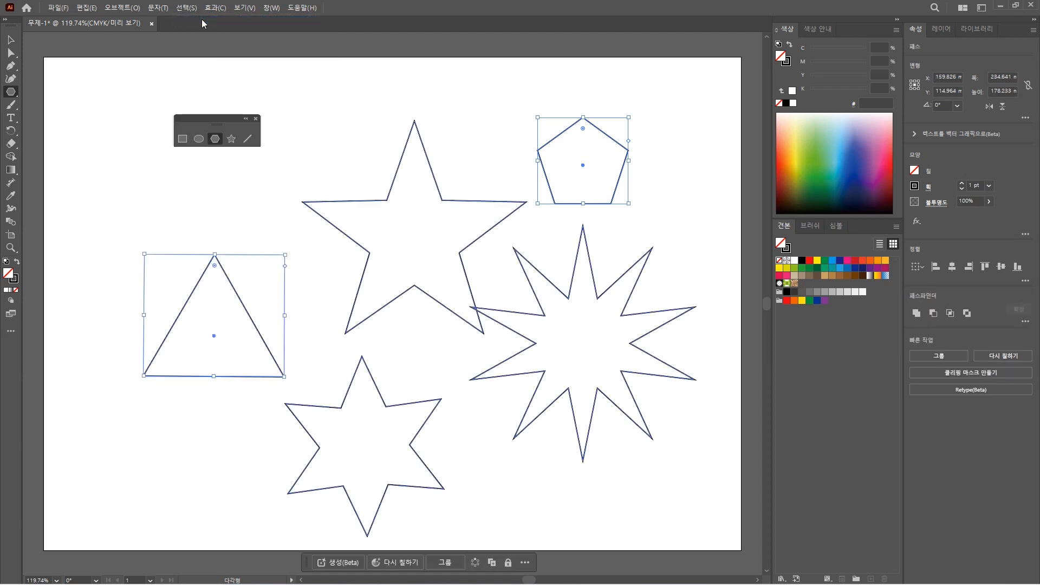
pyautogui.press('Delete')
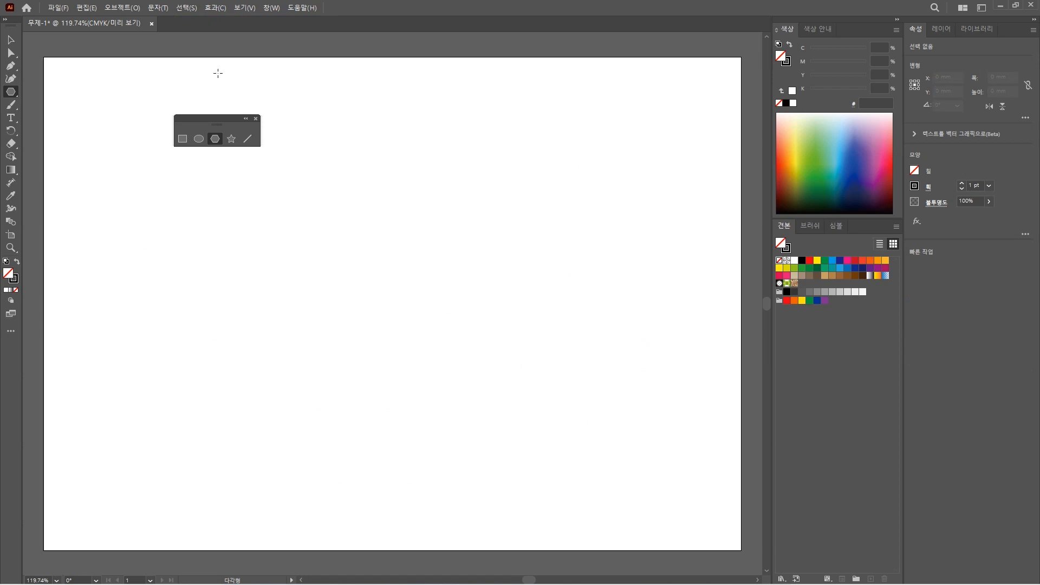
# - Draw a rectangle about 107 x 71 mm and another about 65 x 45 mm below it, rounding all corners of each freehand
pyautogui.click(184, 140)
pyautogui.moveTo(268, 183); pyautogui.dragTo(519, 350)
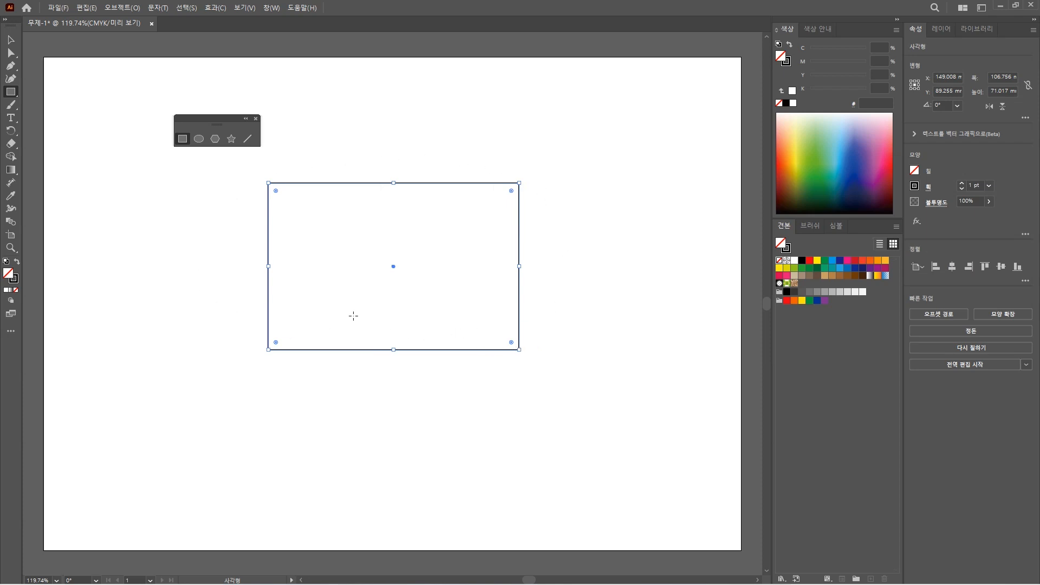
pyautogui.press('ctrl')
pyautogui.moveTo(275, 190); pyautogui.dragTo(310, 224)
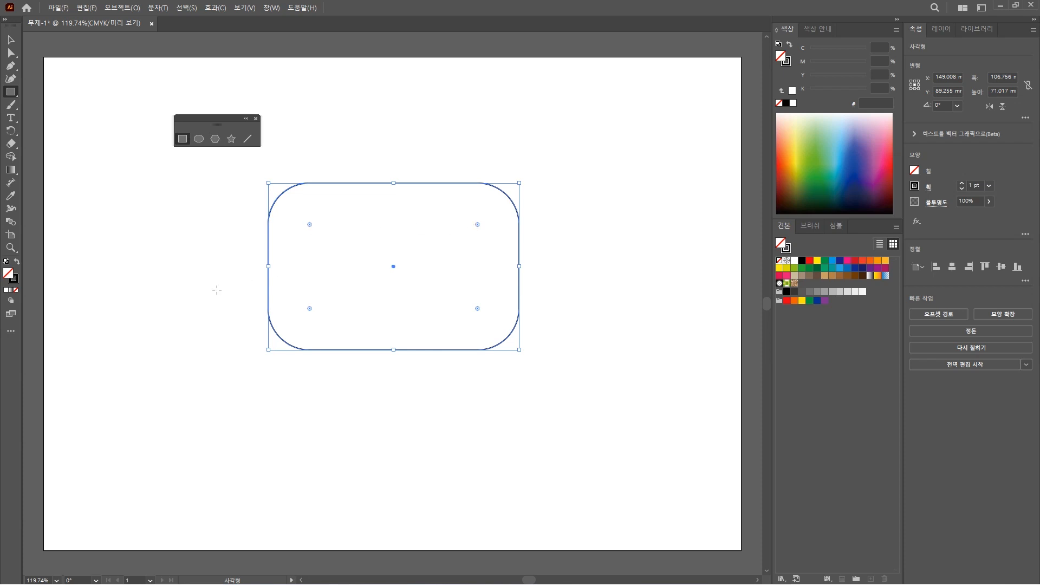
pyautogui.moveTo(184, 373)
pyautogui.mouseDown()
pyautogui.moveTo(288, 462)
pyautogui.moveTo(337, 478)
pyautogui.mouseUp()
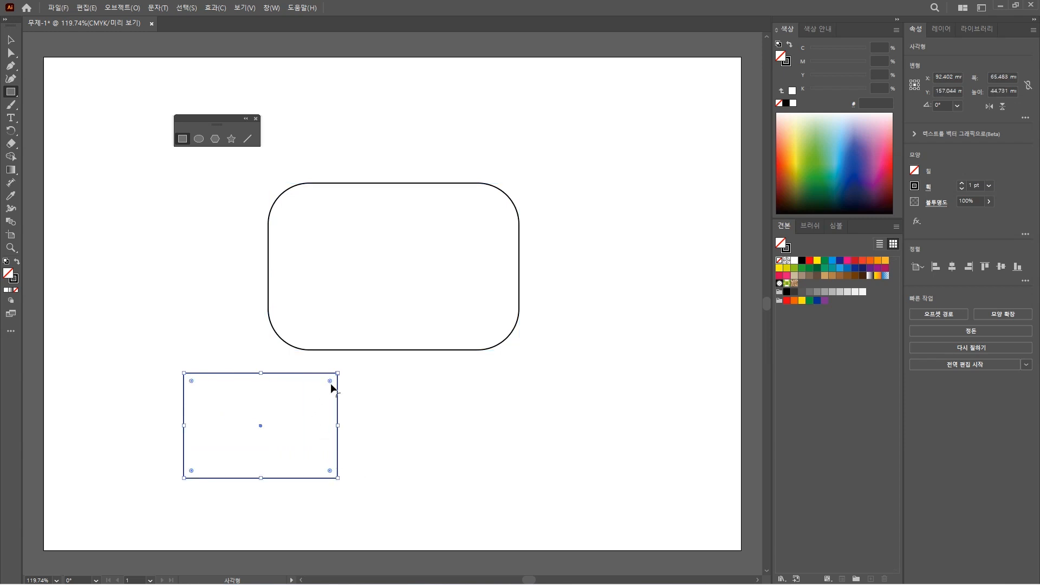
pyautogui.moveTo(331, 387); pyautogui.dragTo(346, 446)
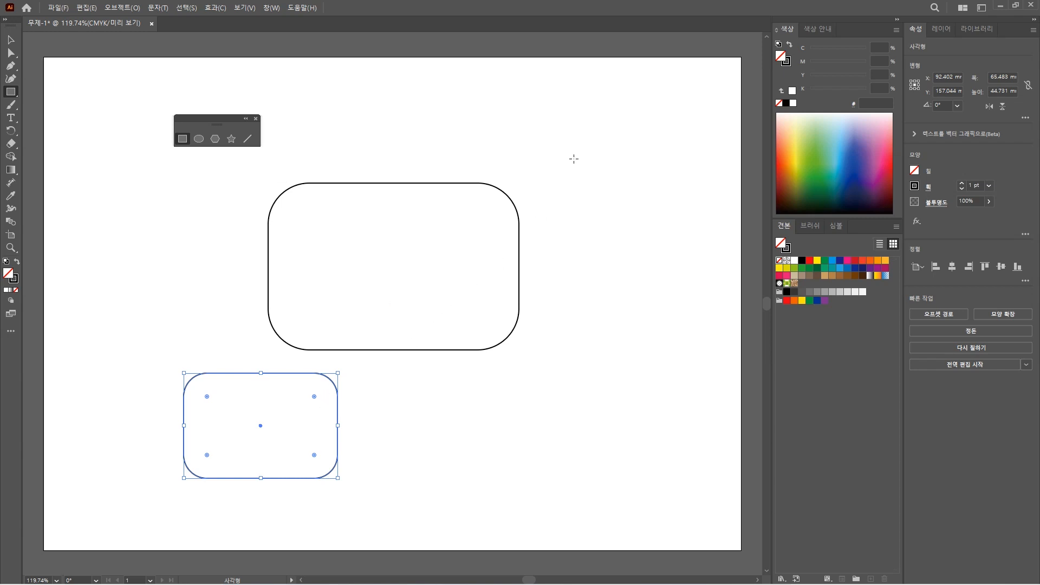
# - Draw a rectangle about 67 x 43 mm in the artboard's upper right and set its linked corner radii to 10 mm
pyautogui.moveTo(540, 105); pyautogui.dragTo(697, 207)
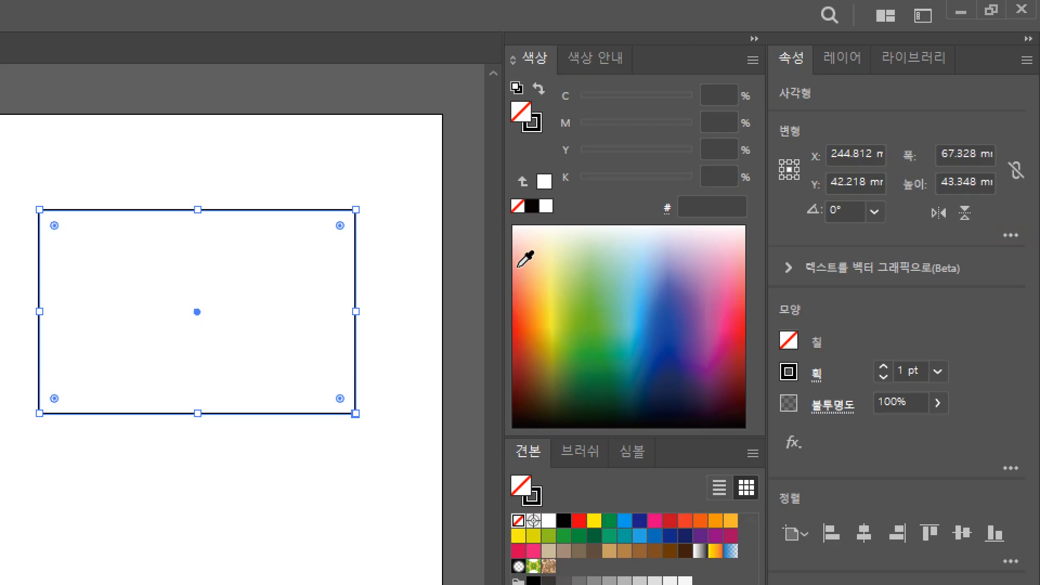
pyautogui.click(1011, 237)
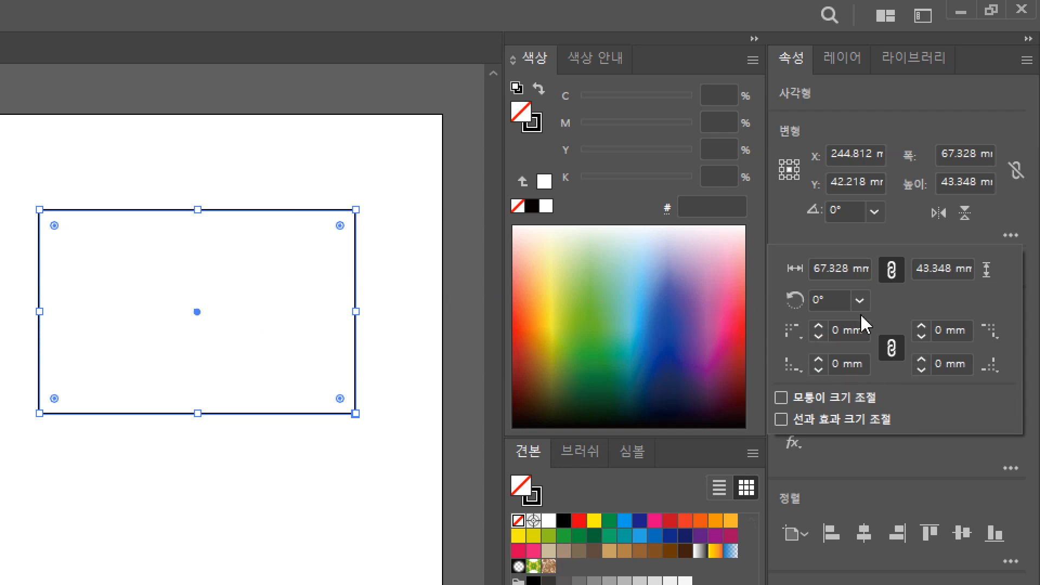
pyautogui.click(921, 327)
pyautogui.click(921, 327)
pyautogui.click(921, 326)
pyautogui.click(921, 326)
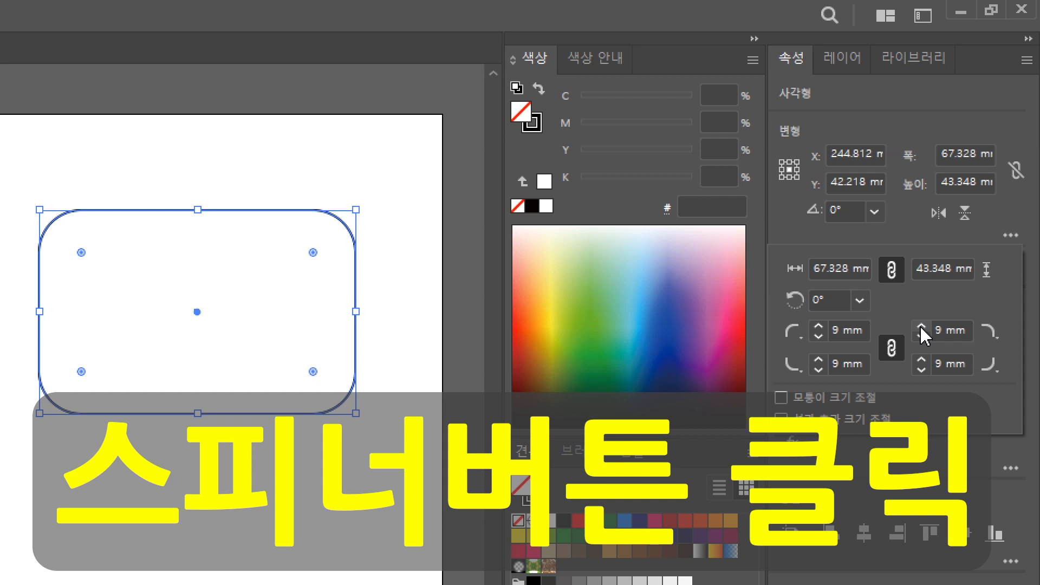
pyautogui.click(921, 327)
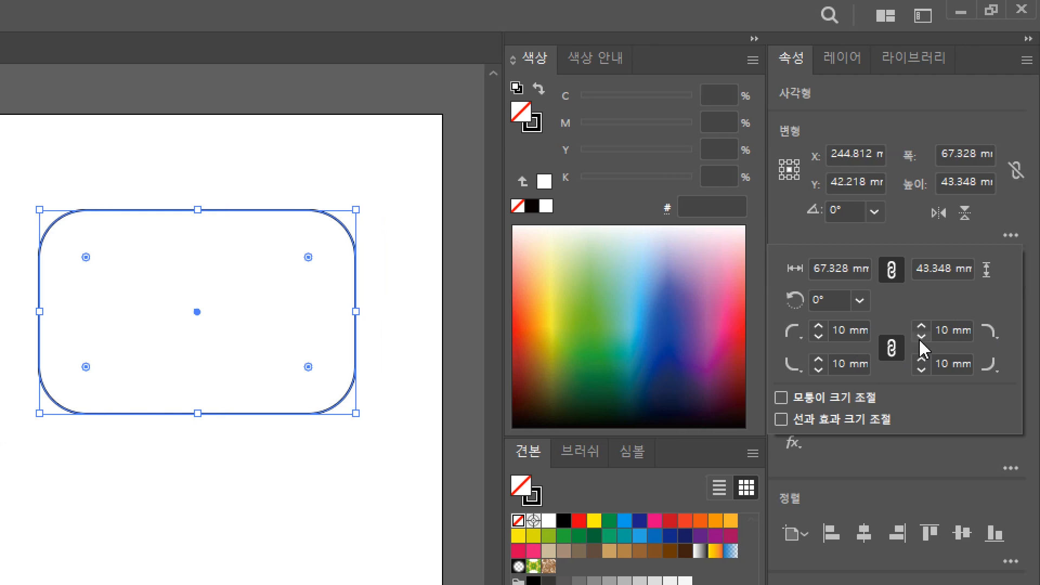
# - Reduce all four linked corner radii of the upper-right rectangle to 5 mm
pyautogui.click(945, 336)
pyautogui.click(945, 336)
pyautogui.click(945, 337)
pyautogui.click(945, 337)
pyautogui.click(945, 337)
pyautogui.click(922, 336)
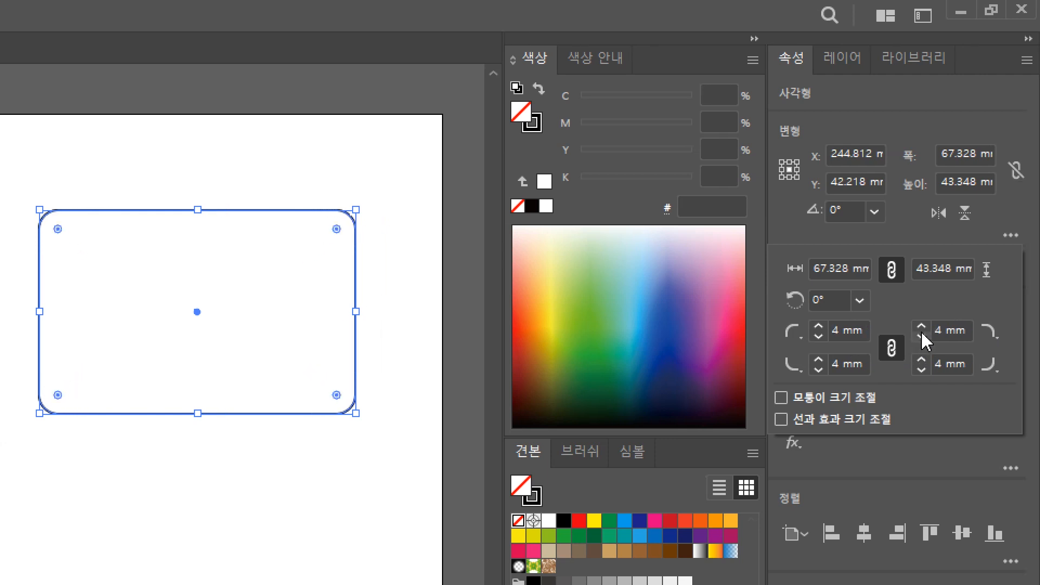
pyautogui.click(922, 326)
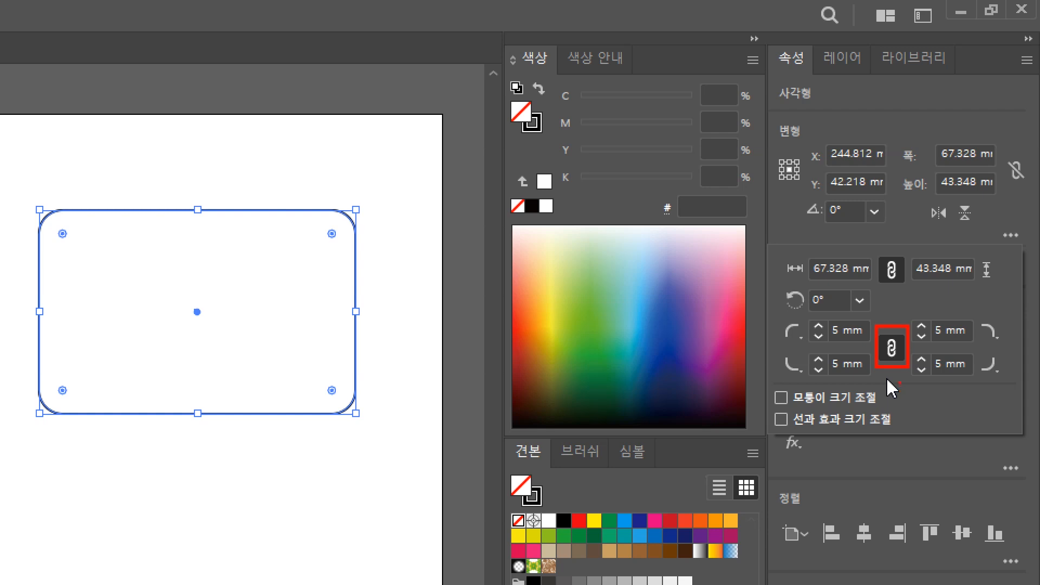
# - Unlink the rectangle's corner radii and set its top-left and bottom-right corners to 10 mm
pyautogui.click(892, 348)
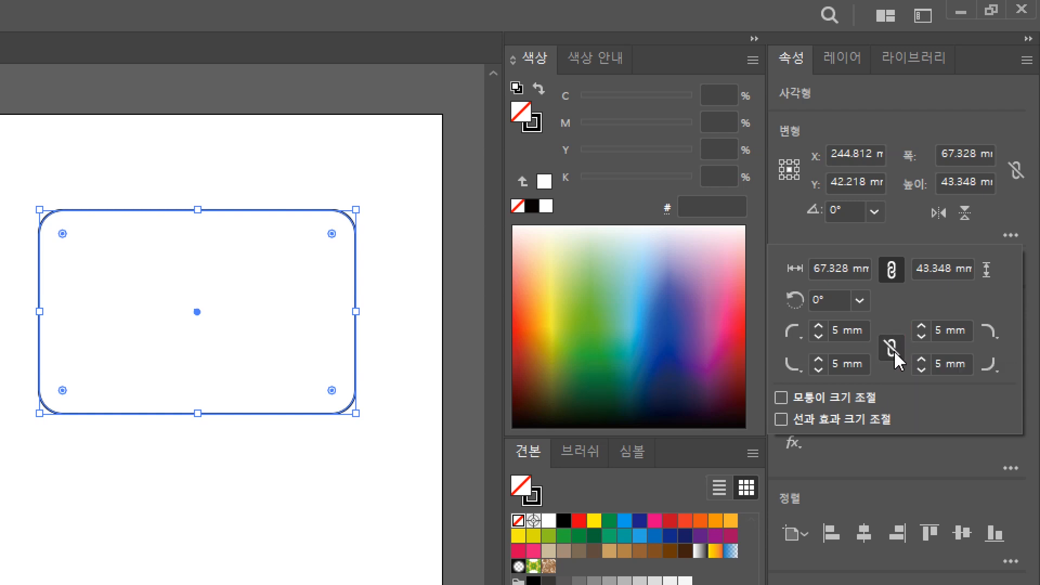
pyautogui.click(818, 326)
pyautogui.click(818, 326)
pyautogui.click(820, 326)
pyautogui.click(820, 326)
pyautogui.click(821, 326)
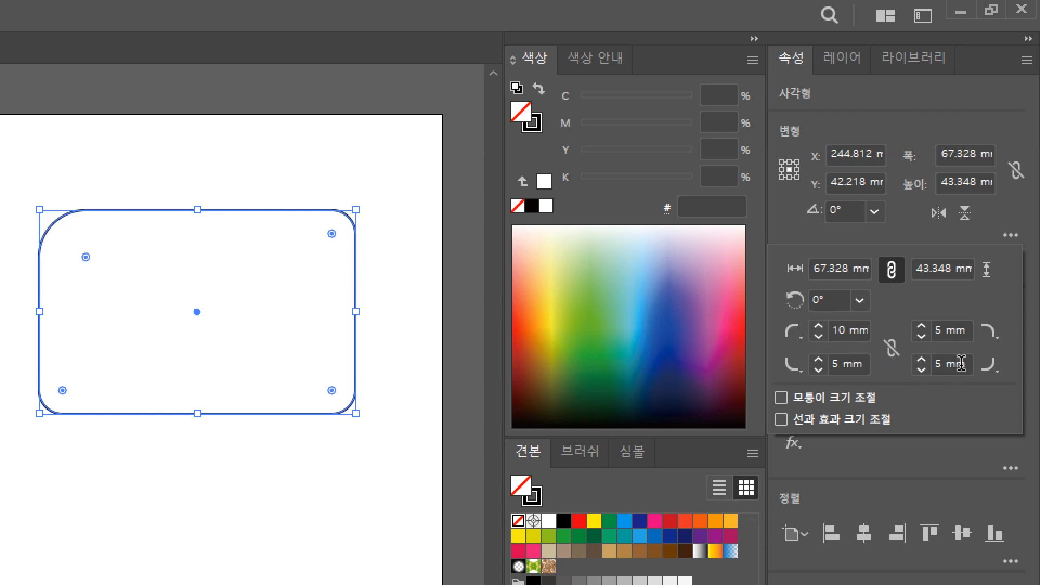
pyautogui.click(922, 359)
pyautogui.click(922, 359)
pyautogui.click(922, 360)
pyautogui.click(921, 359)
pyautogui.click(922, 359)
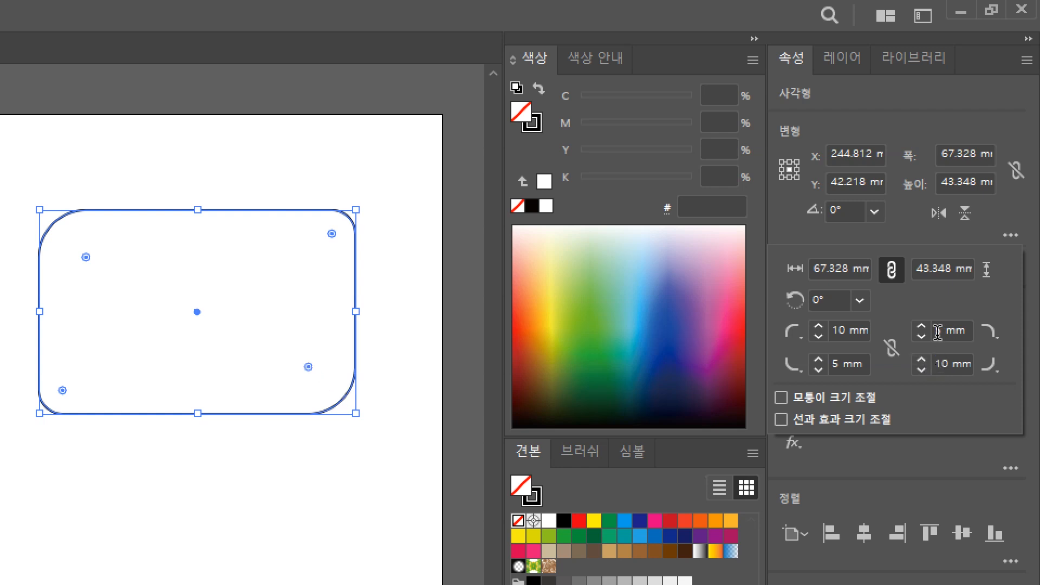
# - Set the rectangle's top-right and bottom-left corner radii to 0 mm
pyautogui.click(921, 336)
pyautogui.click(922, 337)
pyautogui.click(922, 337)
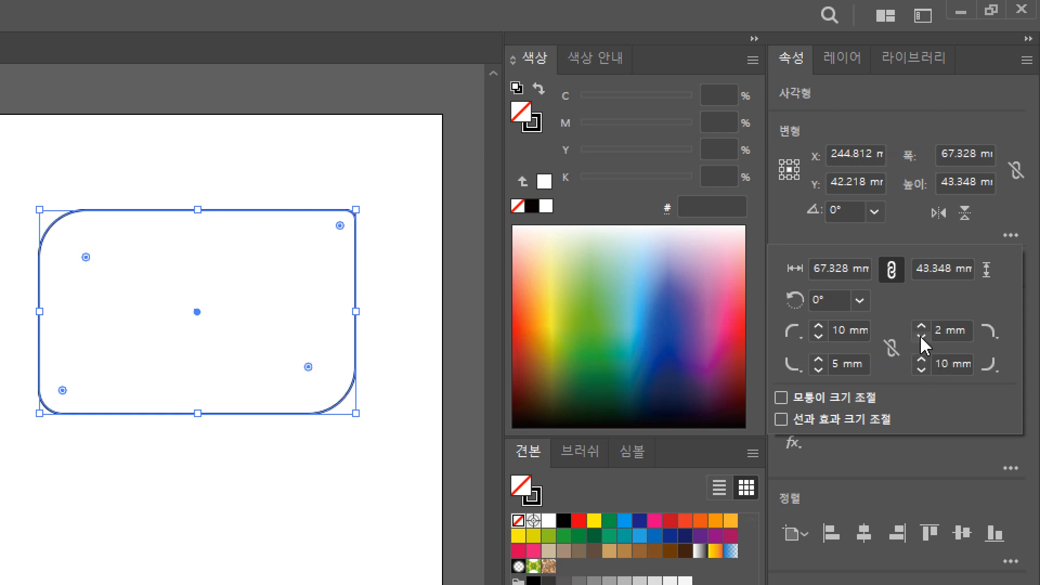
pyautogui.click(922, 337)
pyautogui.click(922, 336)
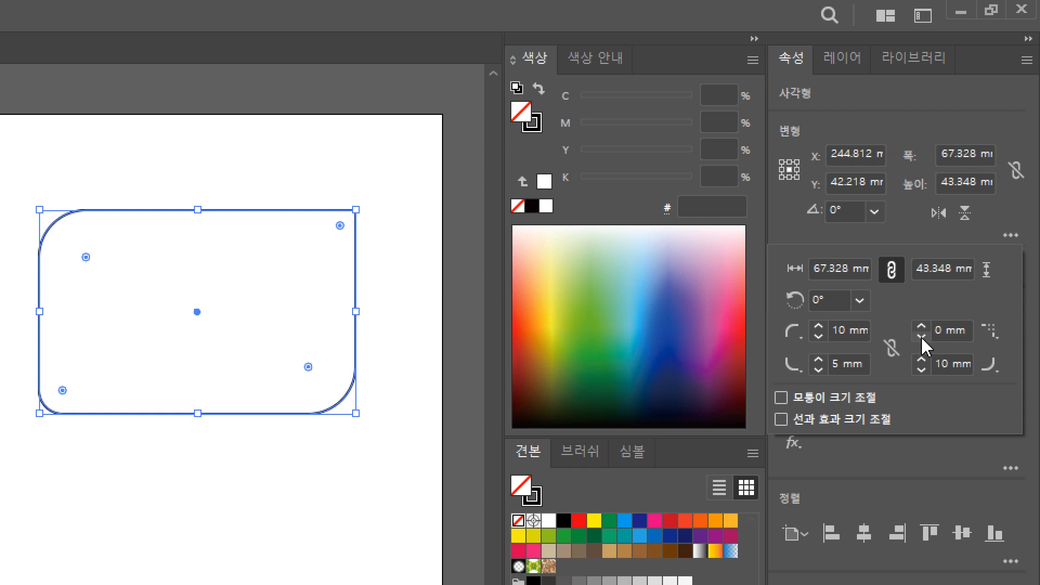
pyautogui.click(819, 370)
pyautogui.click(819, 370)
pyautogui.click(819, 370)
pyautogui.click(818, 370)
pyautogui.click(819, 370)
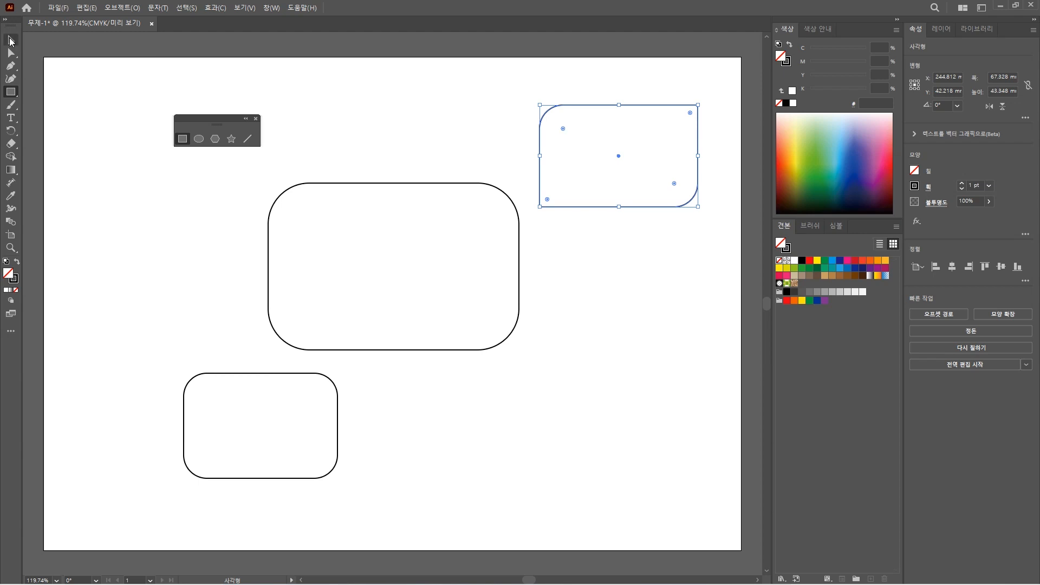
# - Deselect the rectangle, select all three rounded rectangles and delete them
pyautogui.click(11, 39)
pyautogui.click(597, 366)
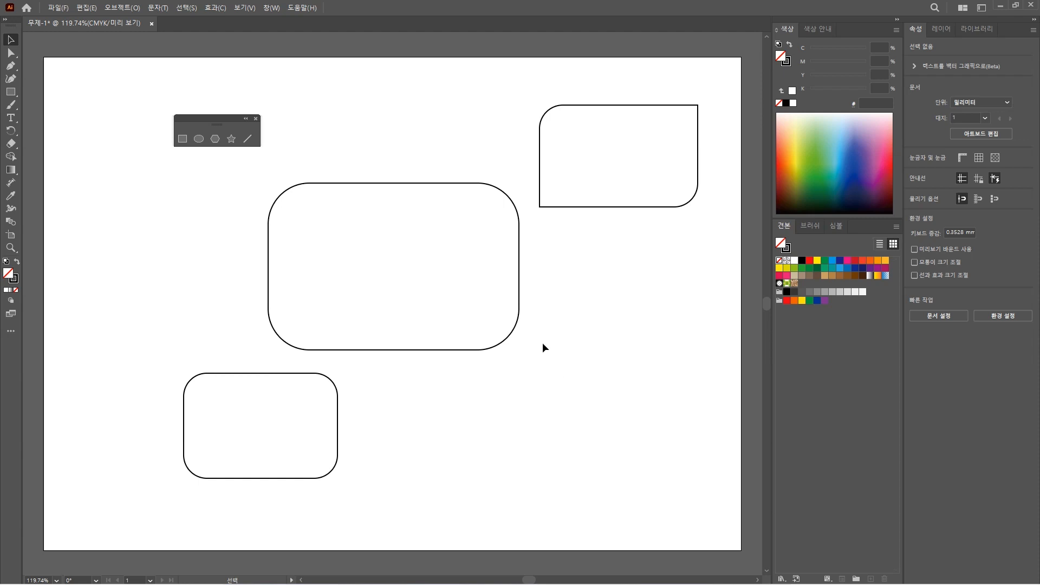
pyautogui.click(186, 7)
pyautogui.click(195, 19)
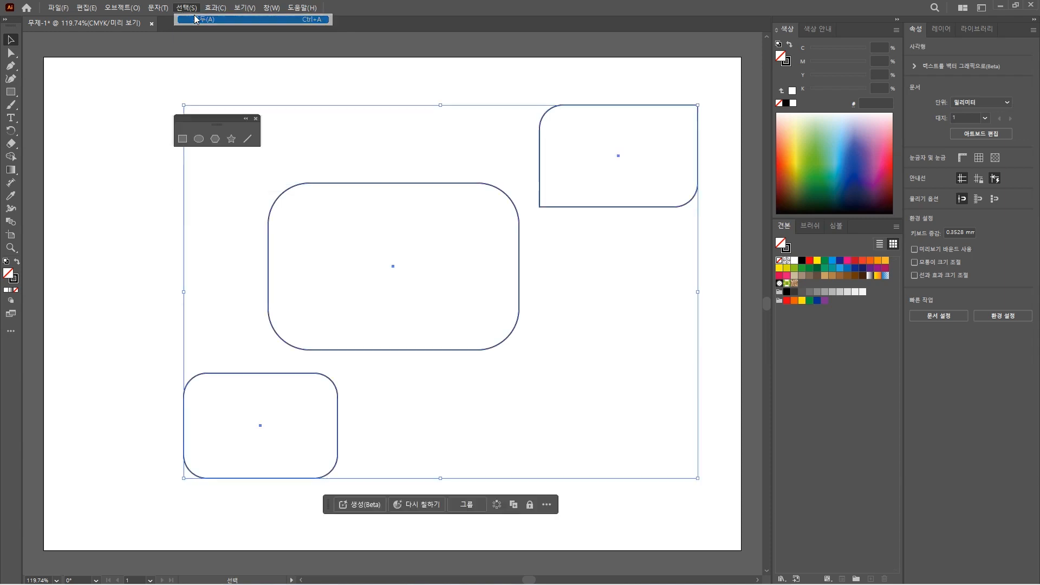
pyautogui.press('Delete')
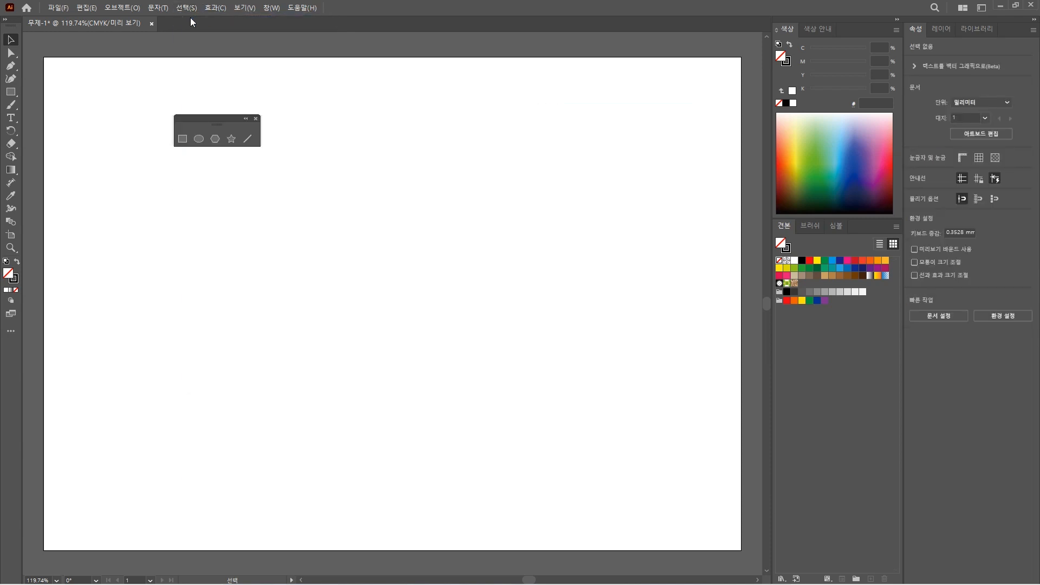
# - Move the floating shape tools nearer the artboard's top-left corner and draw a circle about 49 mm in diameter below them
pyautogui.moveTo(191, 117); pyautogui.dragTo(129, 85)
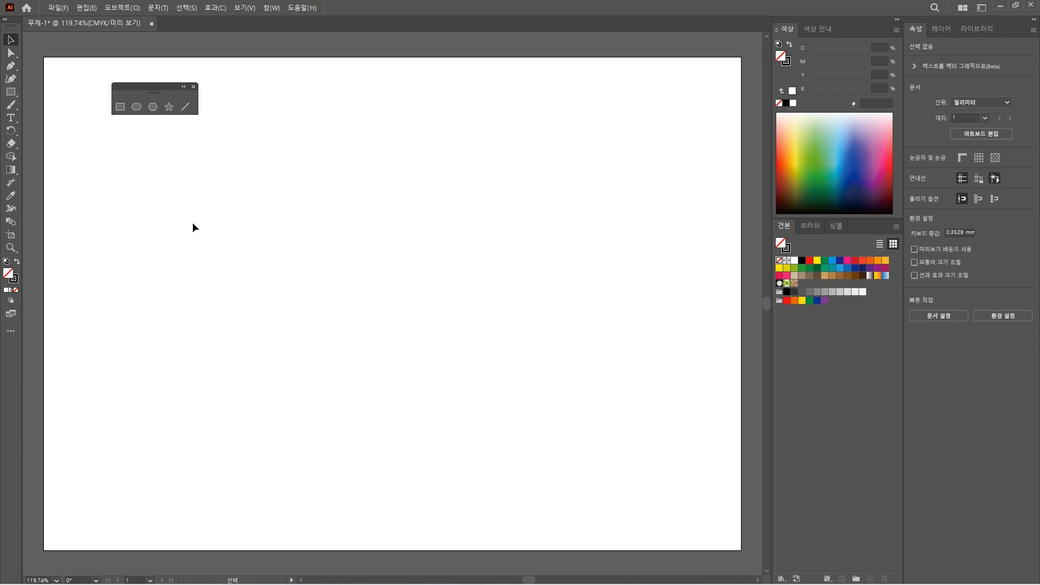
pyautogui.click(136, 106)
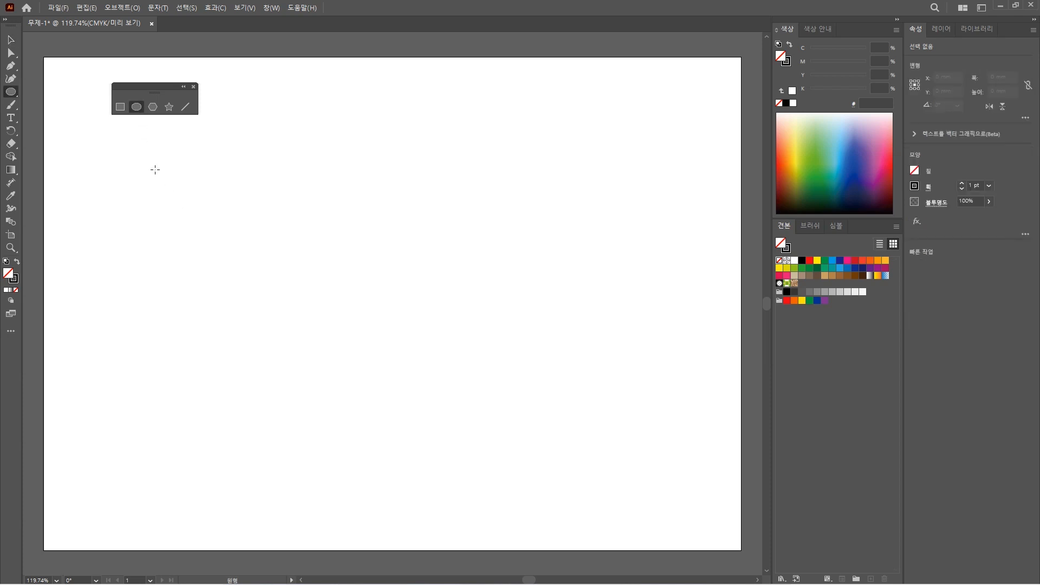
pyautogui.moveTo(147, 156); pyautogui.dragTo(263, 272)
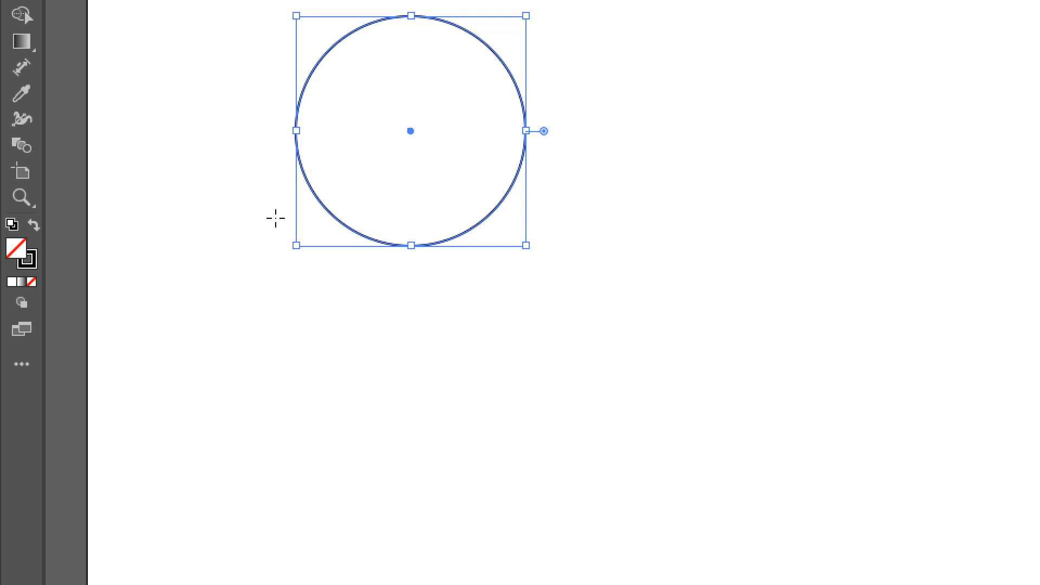
# - Switch between the circle's stroke and fill, and give the fill a green swatch
pyautogui.click(28, 265)
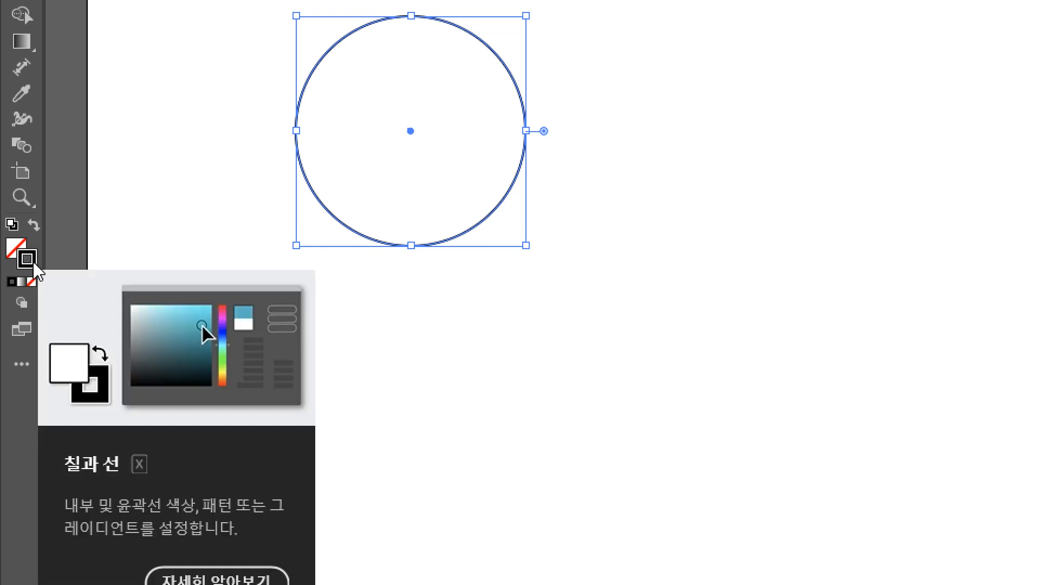
pyautogui.click(33, 262)
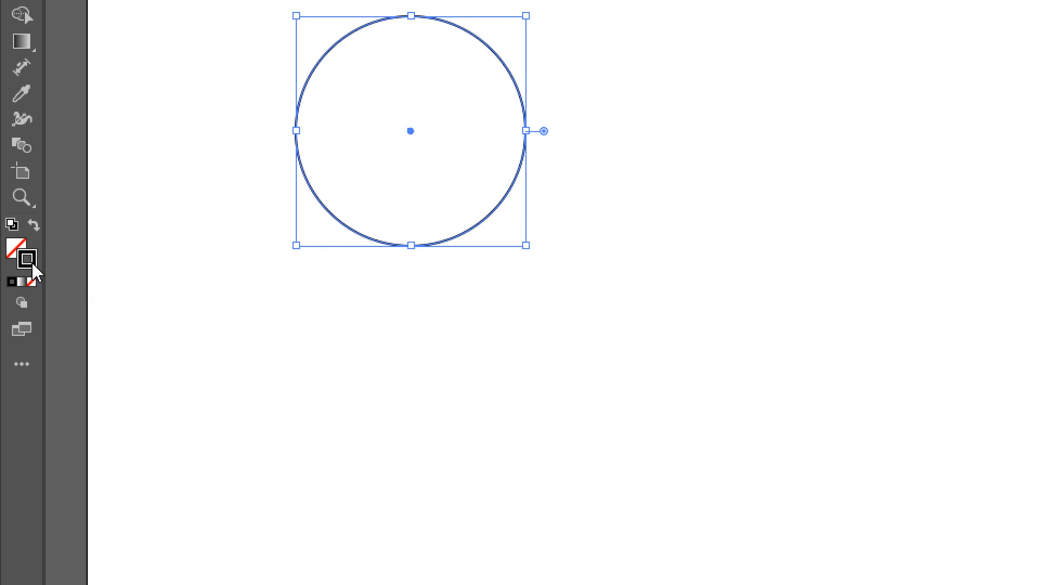
pyautogui.click(25, 252)
pyautogui.click(31, 258)
pyautogui.click(19, 251)
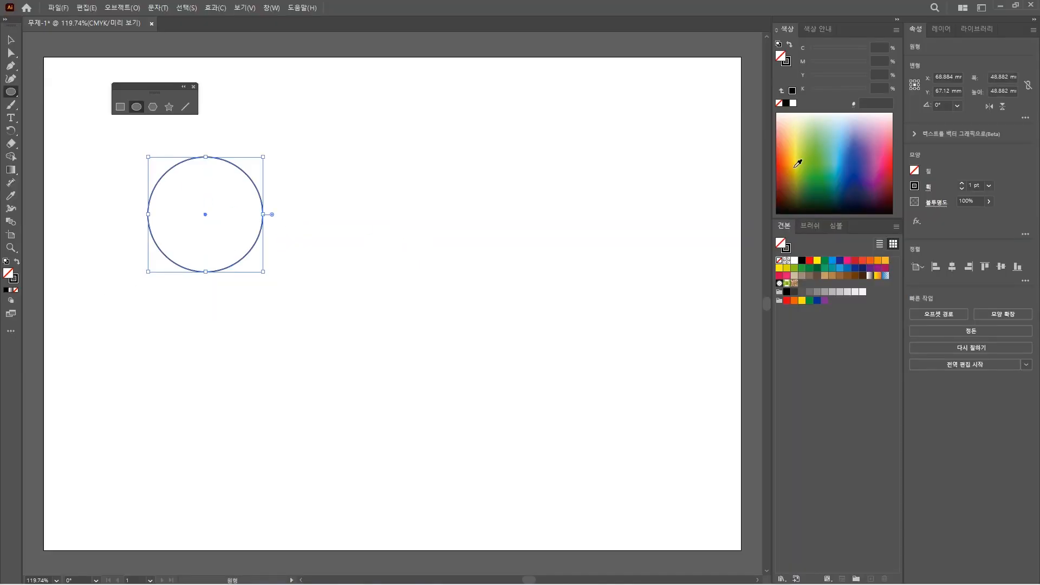
pyautogui.click(824, 260)
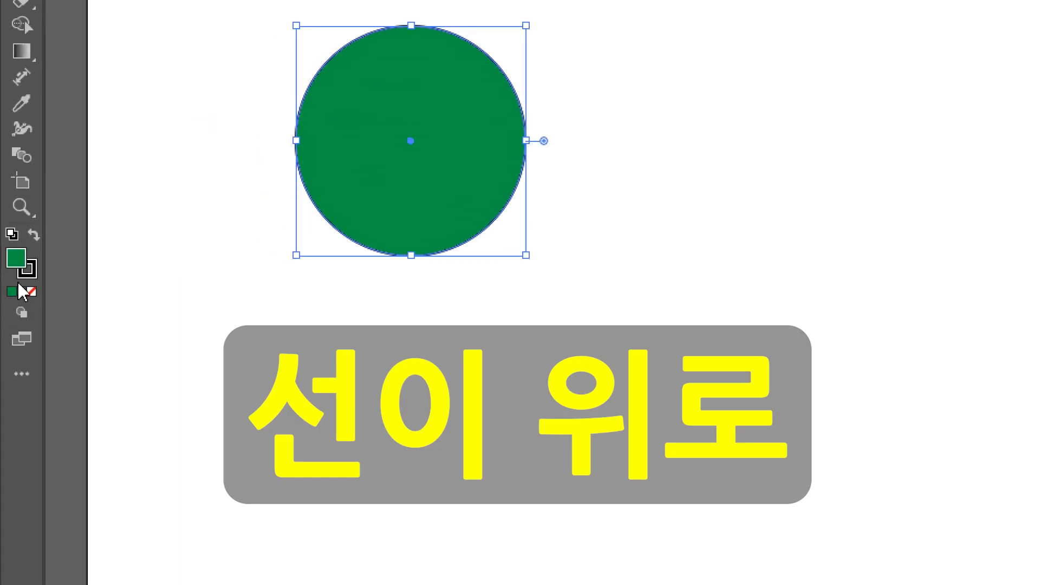
# - Give the circle's stroke the red swatch (M 100, Y 100) and increase its weight
pyautogui.click(31, 265)
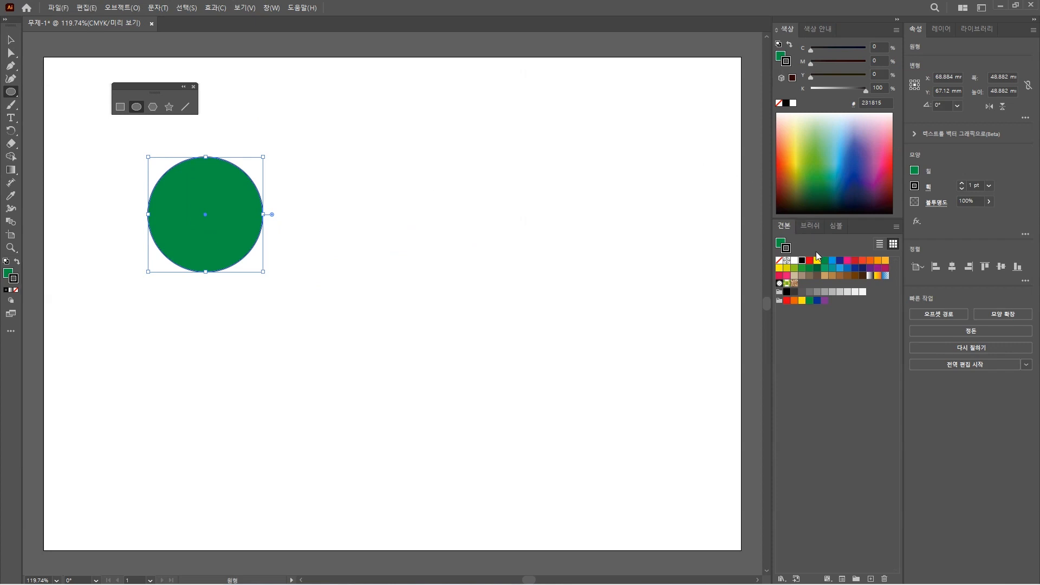
pyautogui.click(810, 261)
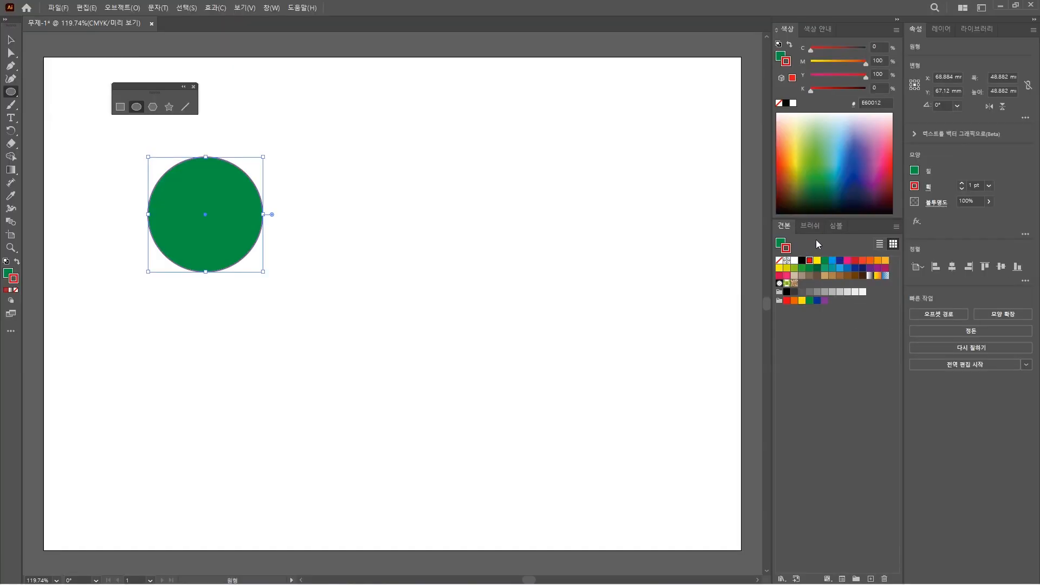
pyautogui.click(991, 185)
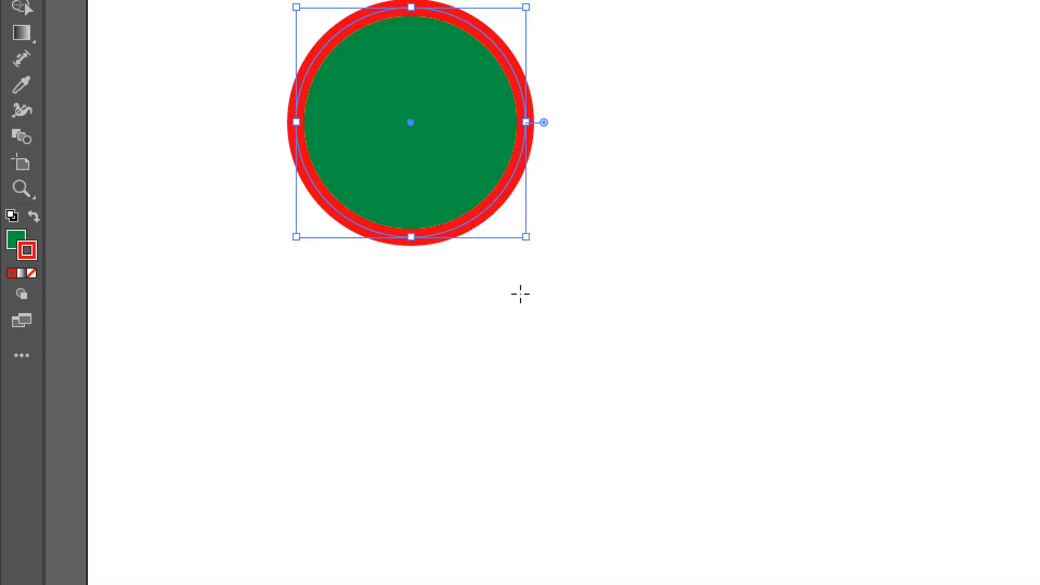
# - Set the circle's stroke to None
pyautogui.click(31, 273)
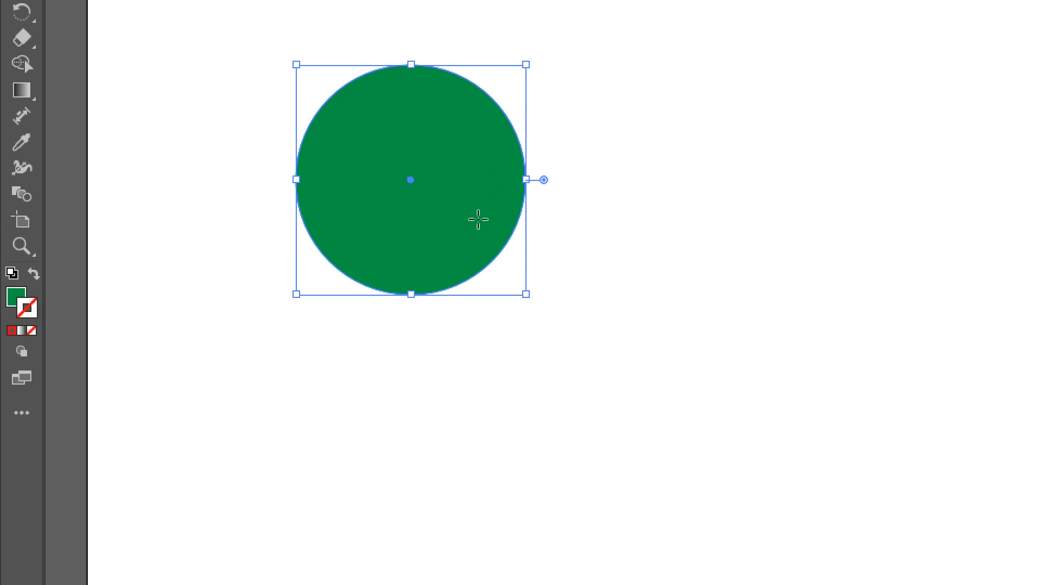
# - Set the green circle's fill to None and deselect it
pyautogui.click(14, 297)
pyautogui.click(31, 331)
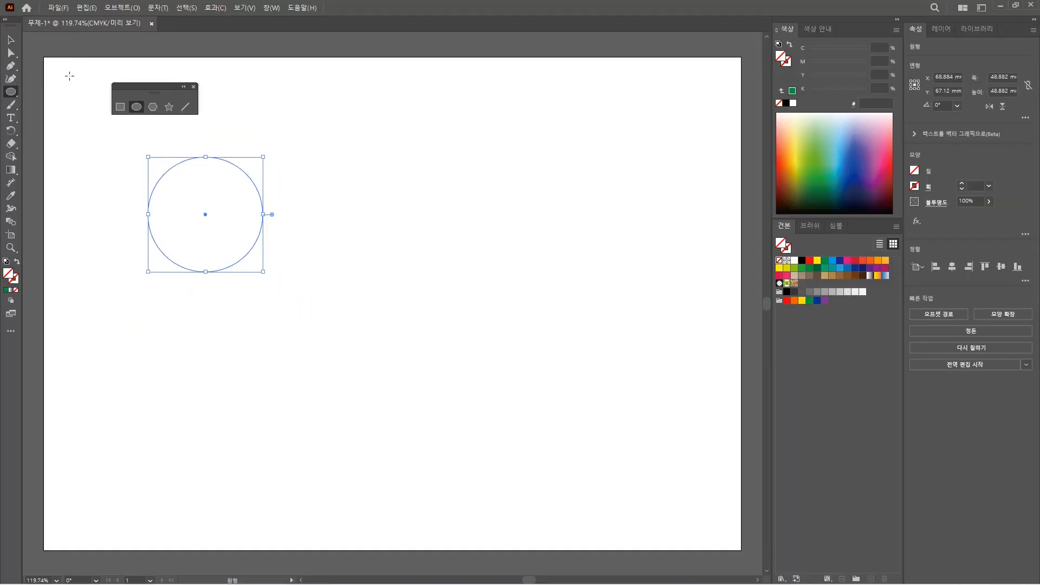
pyautogui.click(12, 43)
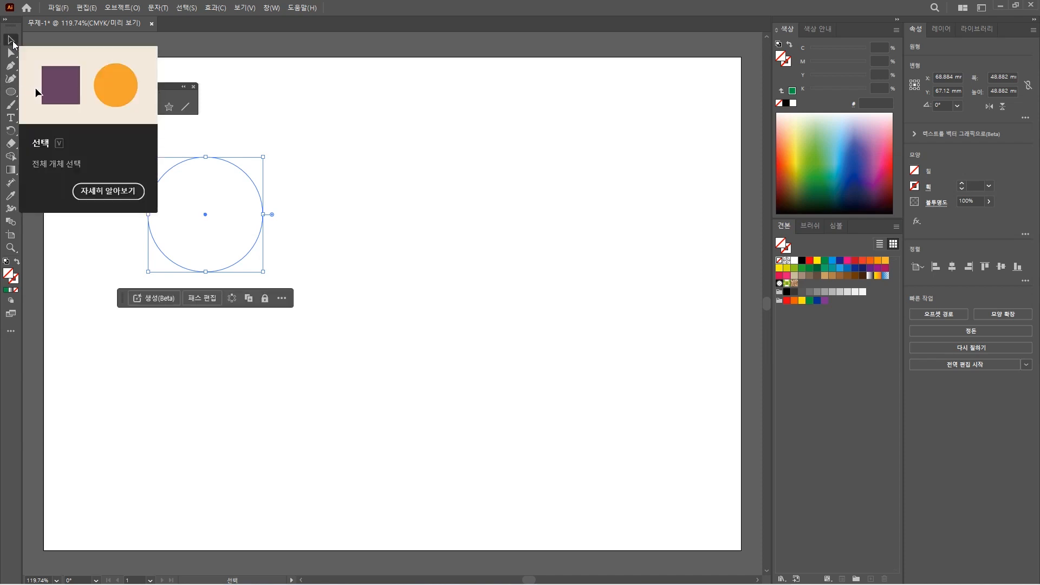
pyautogui.click(366, 209)
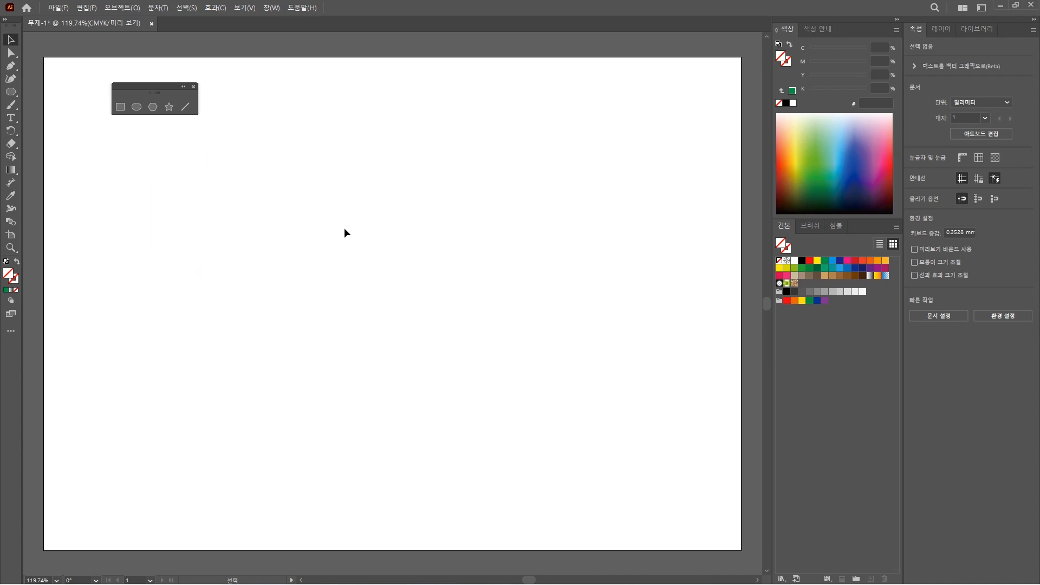
# - Reselect the circle that has no fill or stroke and give it the yellow swatch (Y 100) as fill
pyautogui.moveTo(289, 138); pyautogui.dragTo(197, 255)
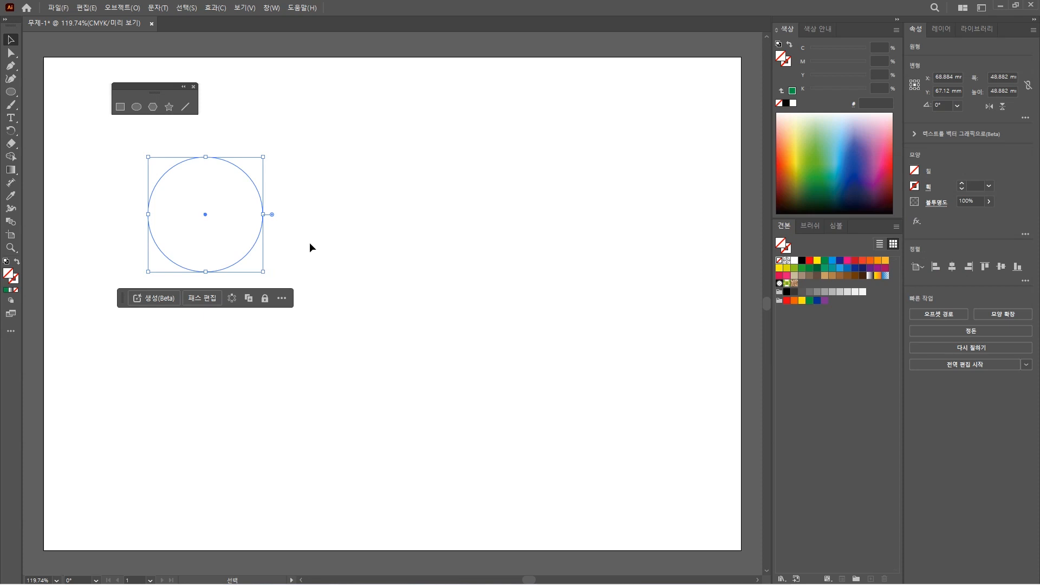
pyautogui.press('a')
pyautogui.click(818, 261)
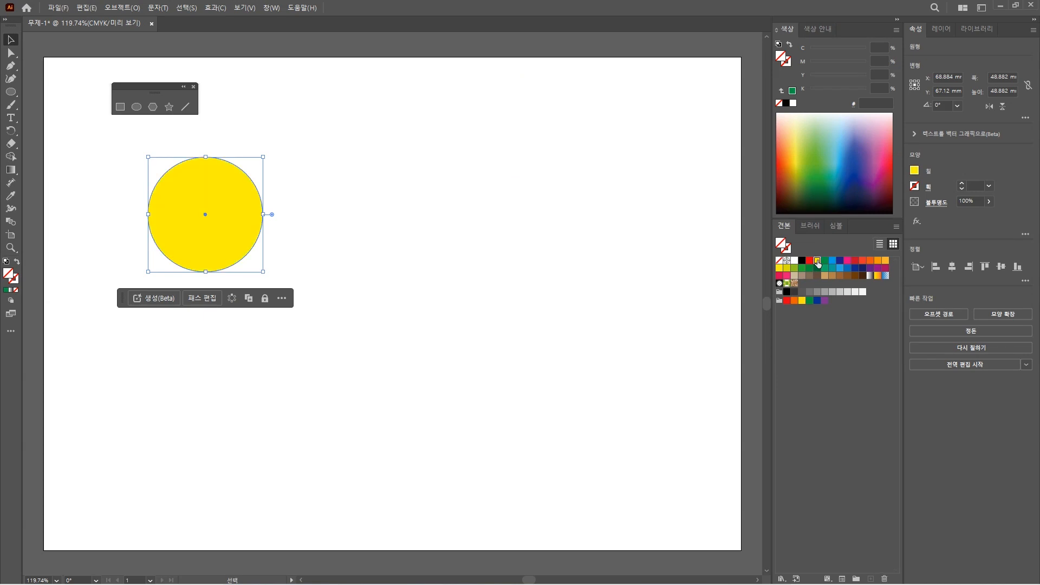
pyautogui.click(366, 378)
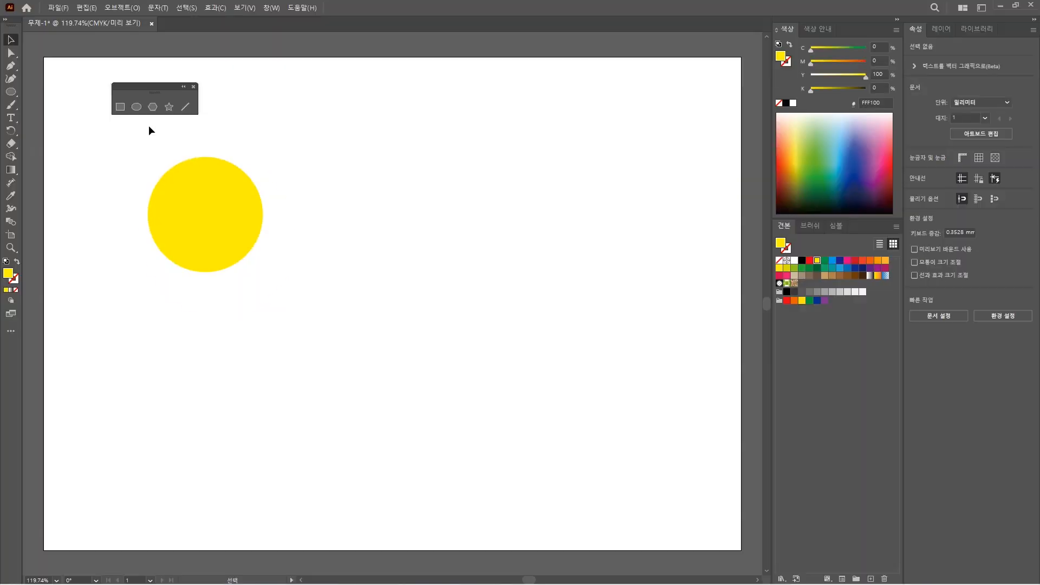
# - Replace the yellow circle with a new one about 45 mm in diameter and fill it orange (M 80, Y 95)
pyautogui.hotkey('ctrl', 'z')
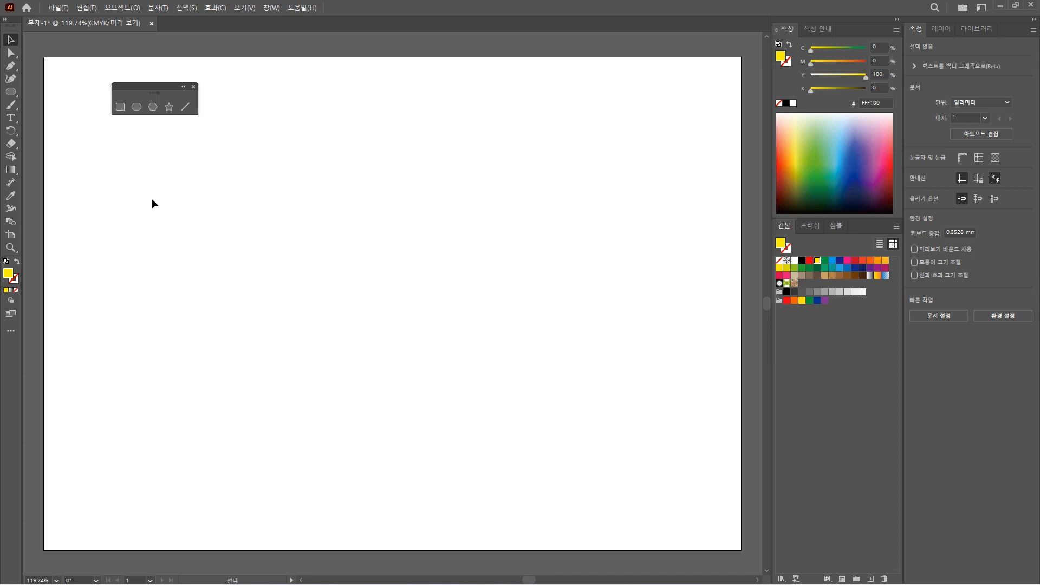
pyautogui.click(136, 107)
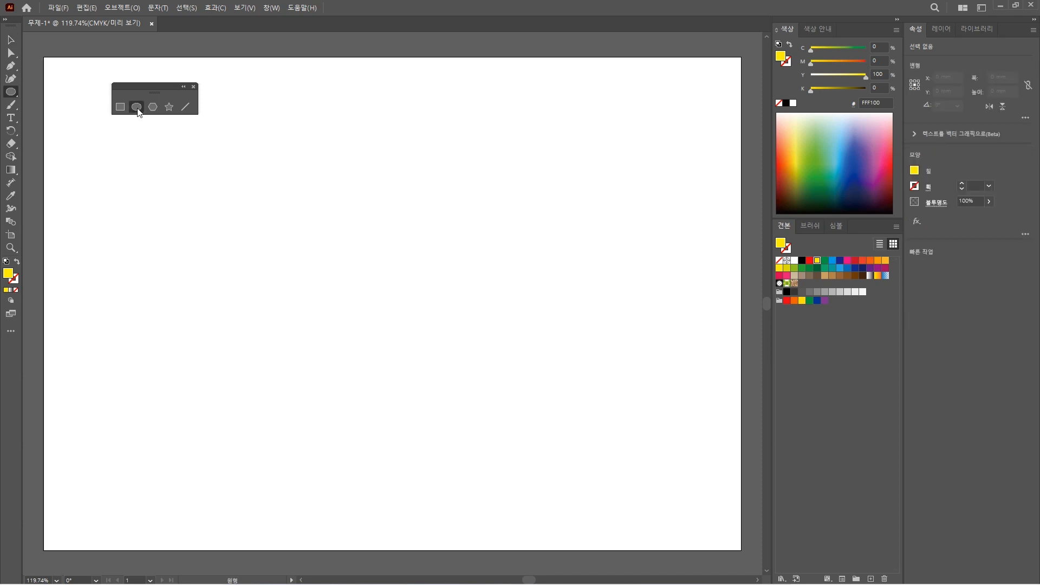
pyautogui.moveTo(139, 150); pyautogui.dragTo(246, 257)
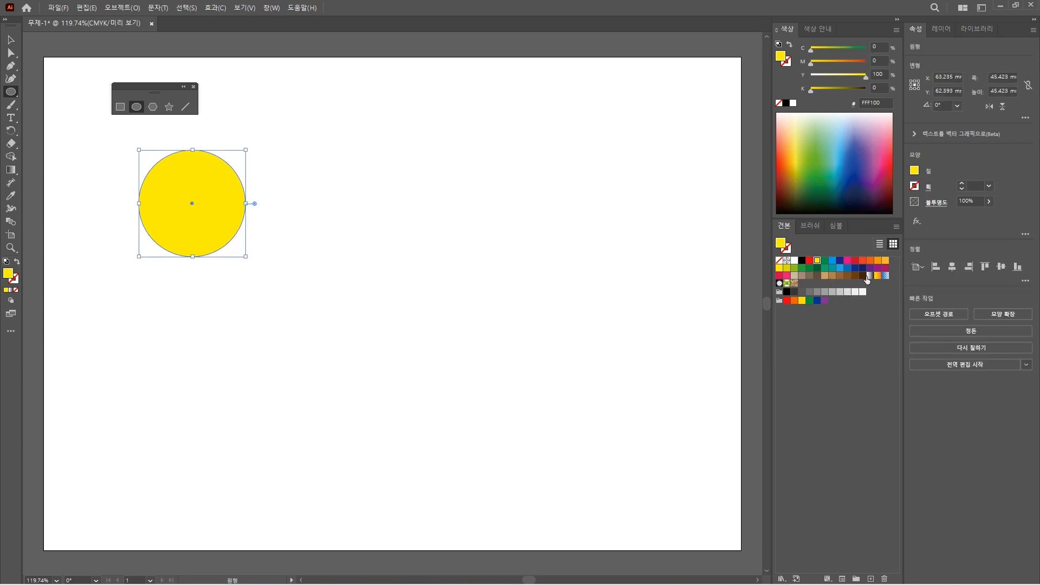
pyautogui.click(871, 261)
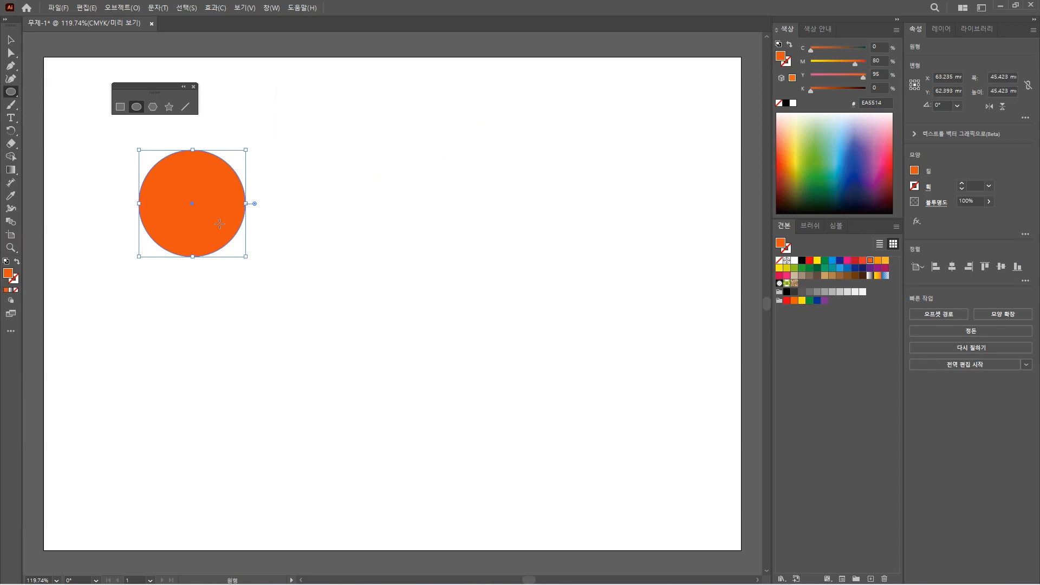
# - Form a crescent by covering the orange circle's upper-right part with a white-filled circle about 34 mm in diameter
pyautogui.moveTo(257, 164); pyautogui.dragTo(339, 243)
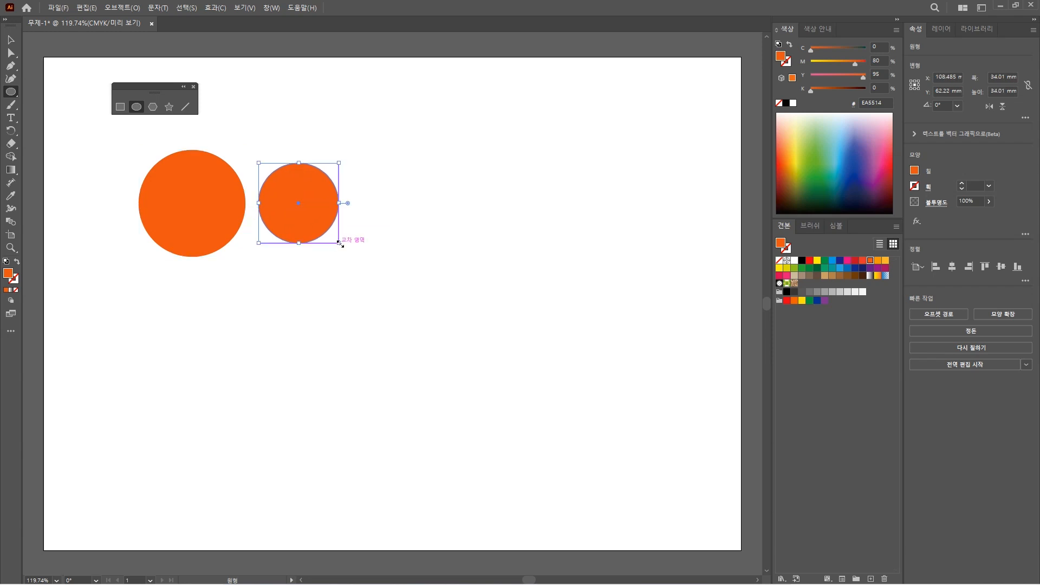
pyautogui.click(794, 264)
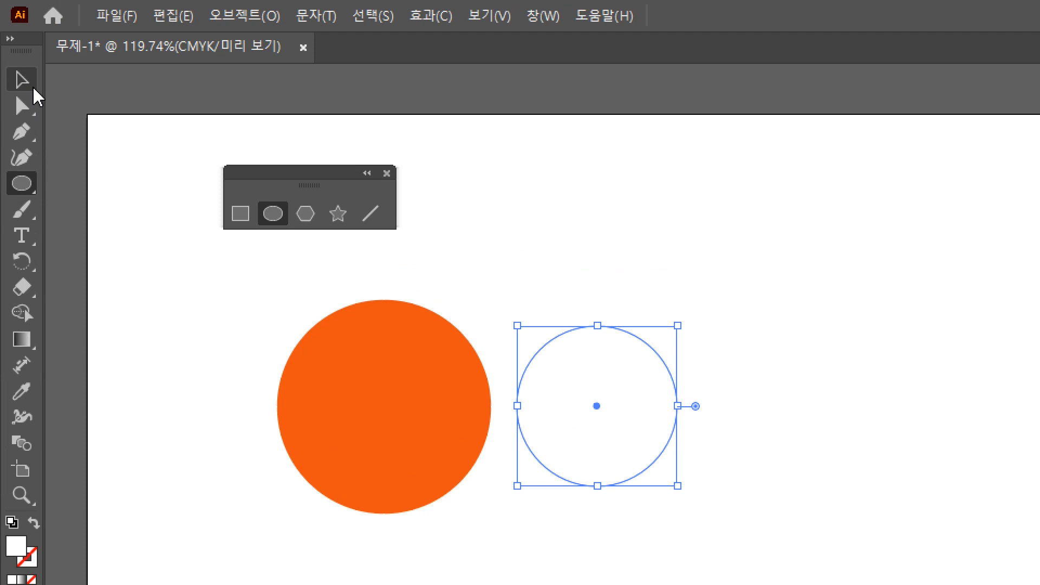
pyautogui.click(23, 80)
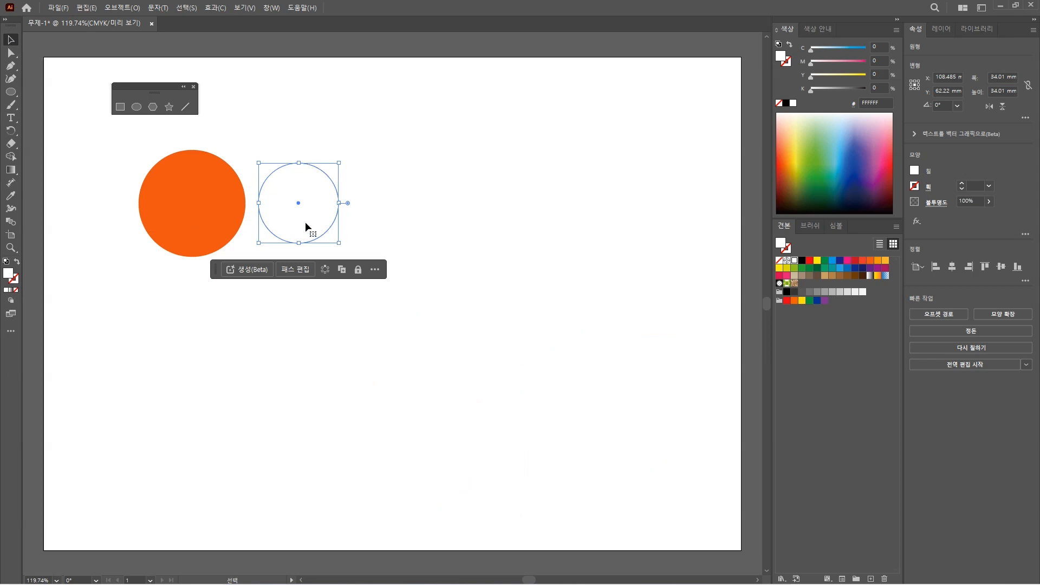
pyautogui.moveTo(307, 186); pyautogui.dragTo(217, 167)
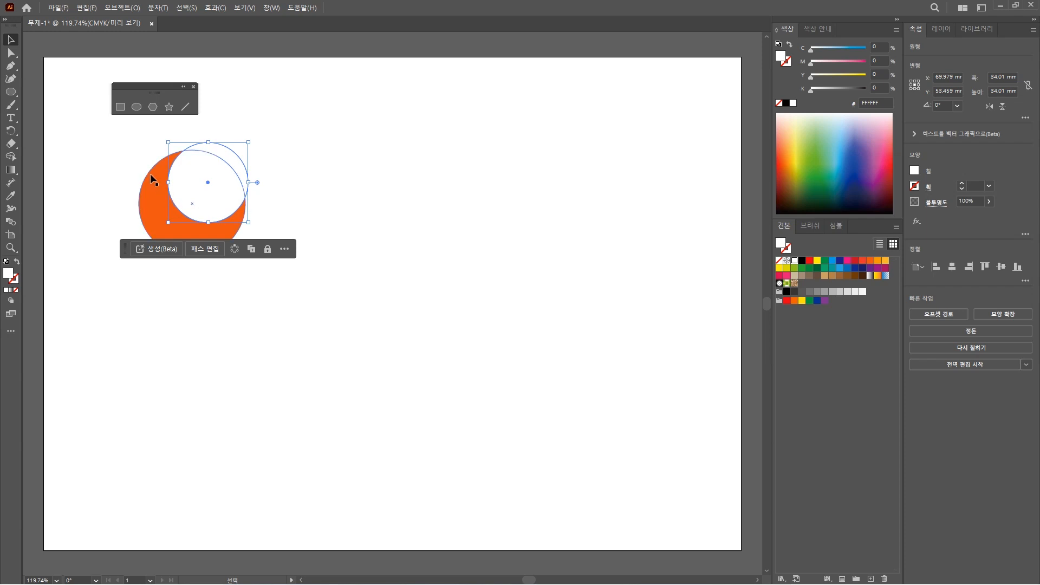
pyautogui.click(239, 321)
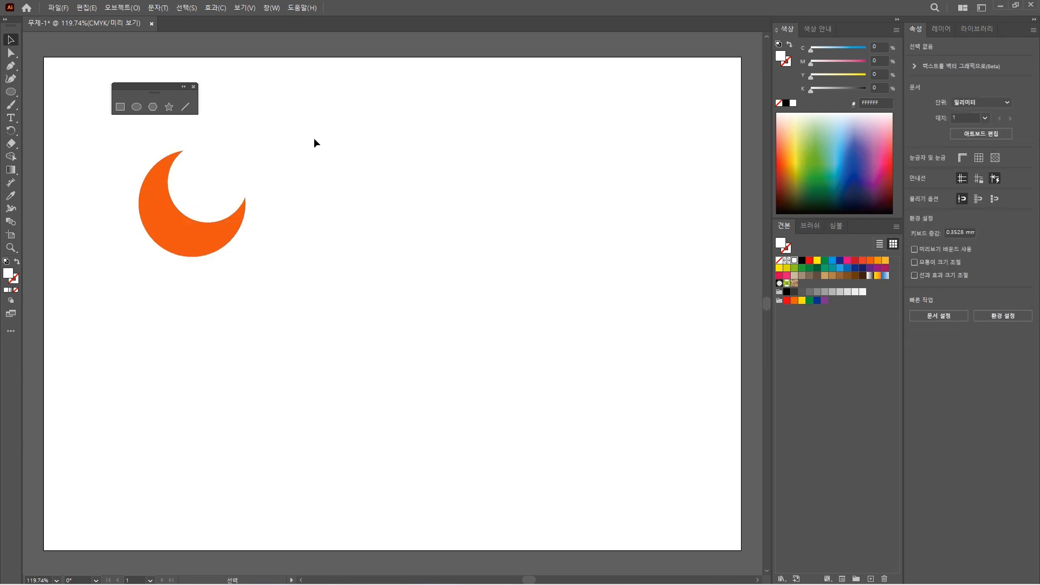
# - Draw a slightly tilted five-pointed star about 18 mm wide inside the crescent's opening and fill it orange (M 80, Y 95)
pyautogui.click(171, 108)
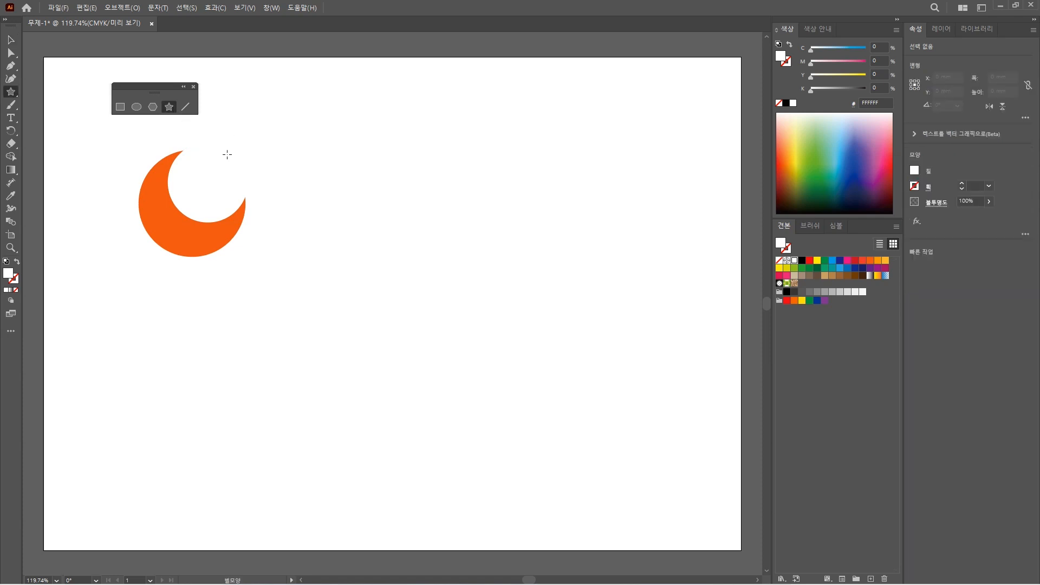
pyautogui.moveTo(213, 177); pyautogui.dragTo(210, 157)
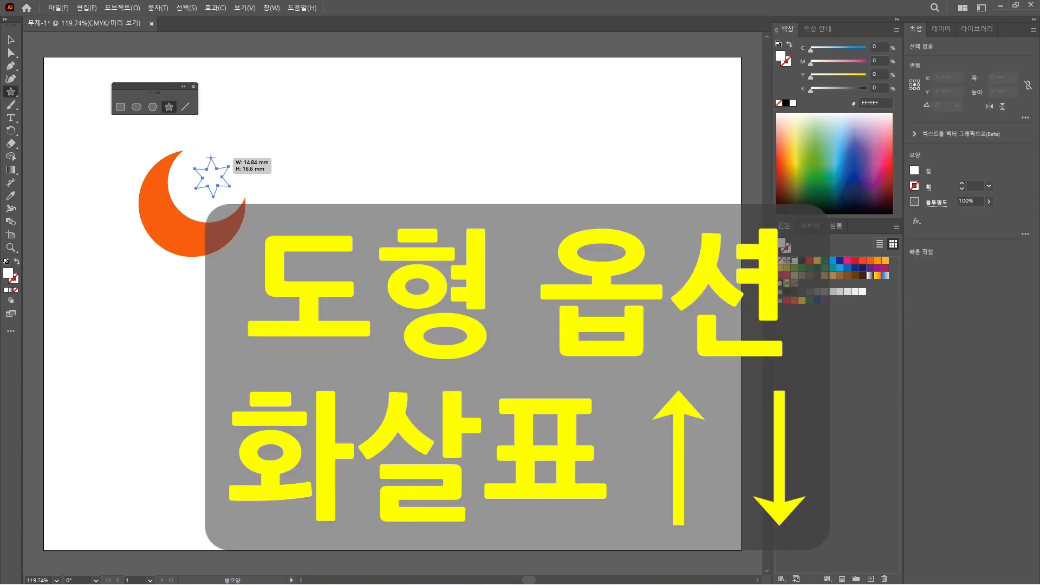
pyautogui.moveTo(211, 158); pyautogui.dragTo(207, 155)
pyautogui.press('Down')
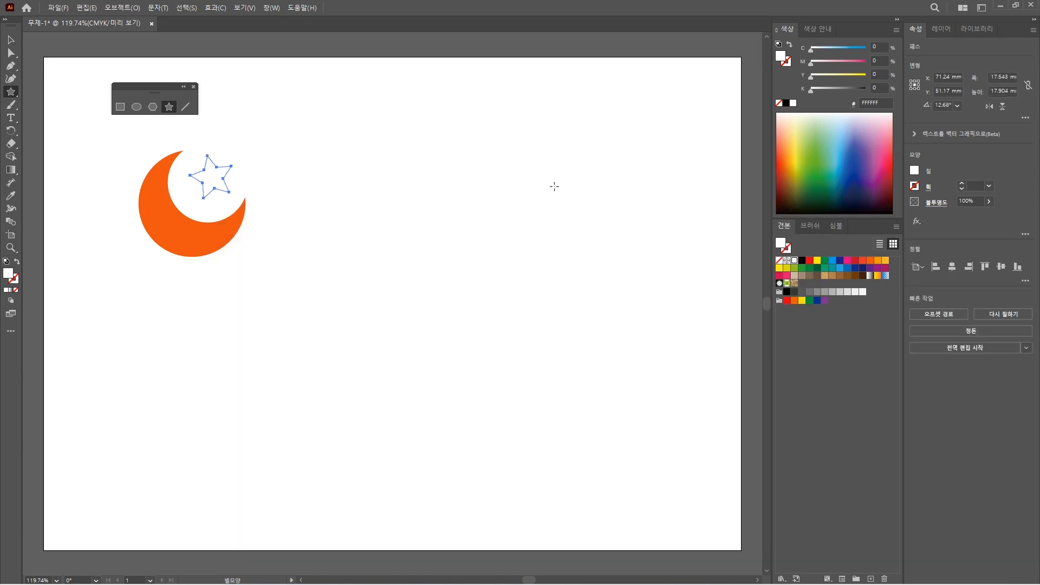
pyautogui.click(870, 260)
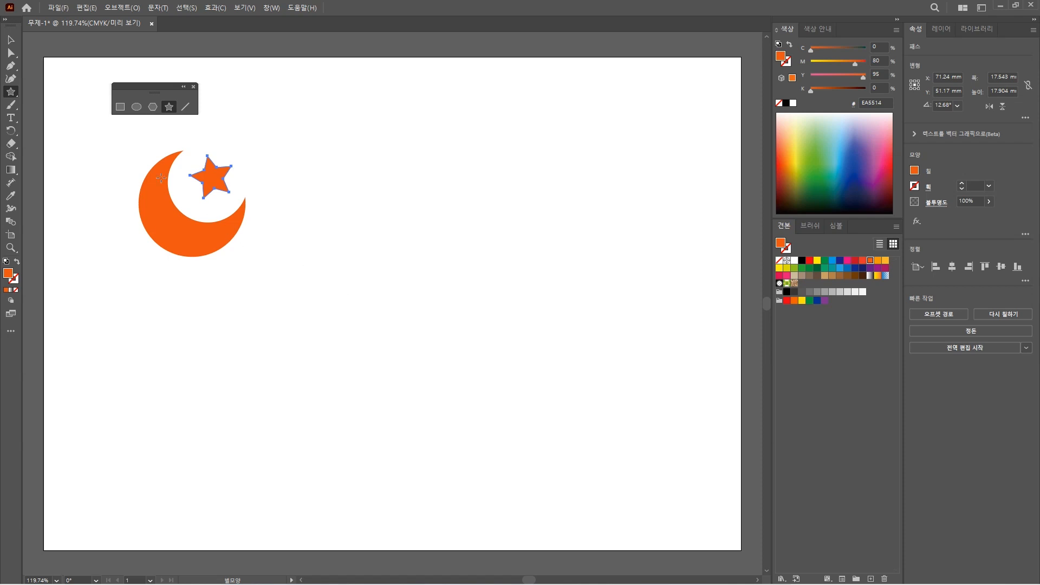
# - Draw a polygon to the right of the crescent and reduce it to an upright triangle about 50 mm wide and 43 mm high
pyautogui.click(153, 107)
pyautogui.moveTo(475, 229); pyautogui.dragTo(476, 187)
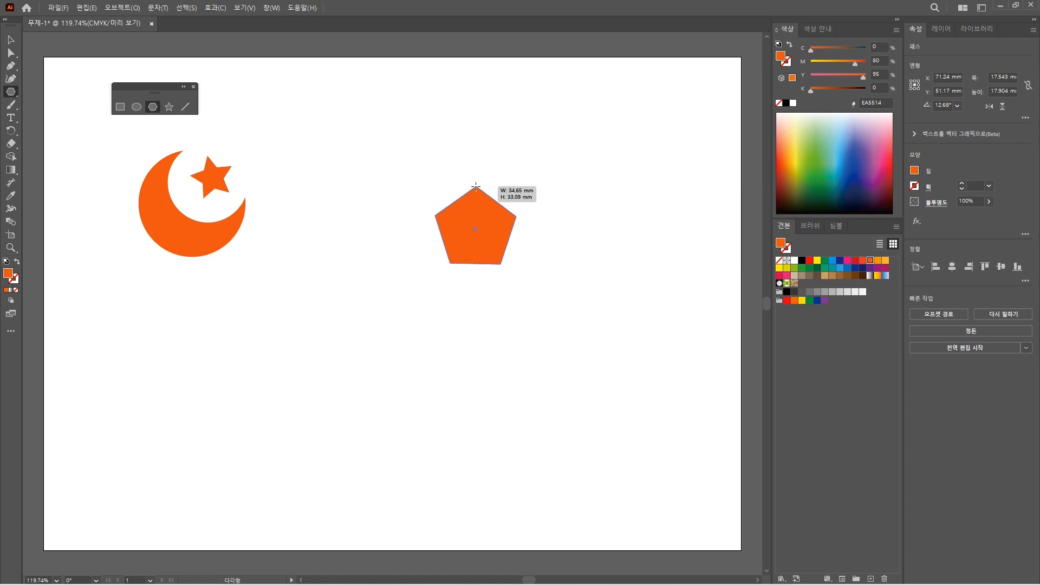
pyautogui.moveTo(475, 187); pyautogui.dragTo(475, 162)
pyautogui.press('Down')
pyautogui.press('Down')
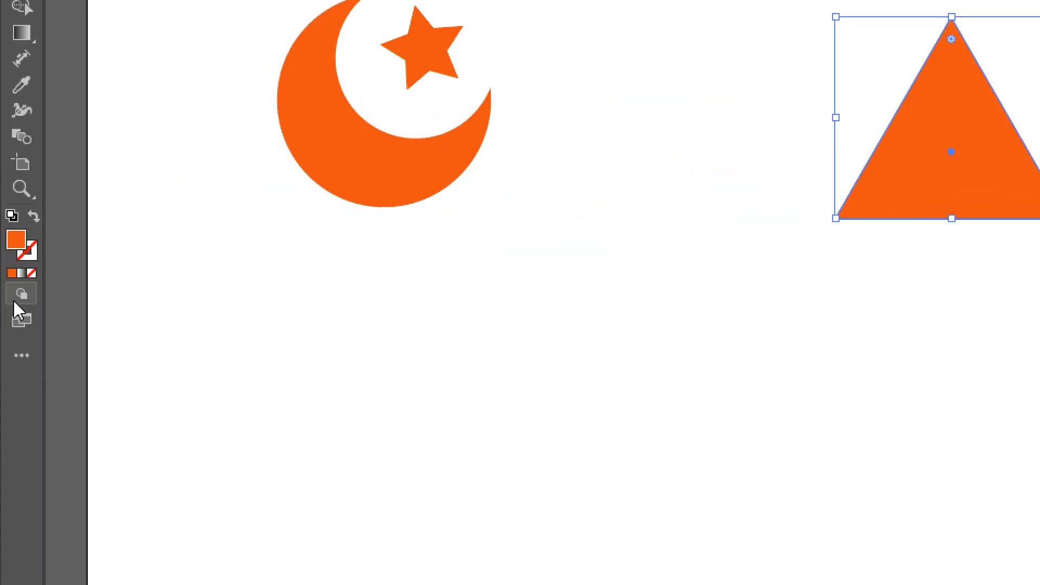
# - Give the triangle a 5 pt cyan stroke (C 100) and set its fill to None
pyautogui.click(32, 255)
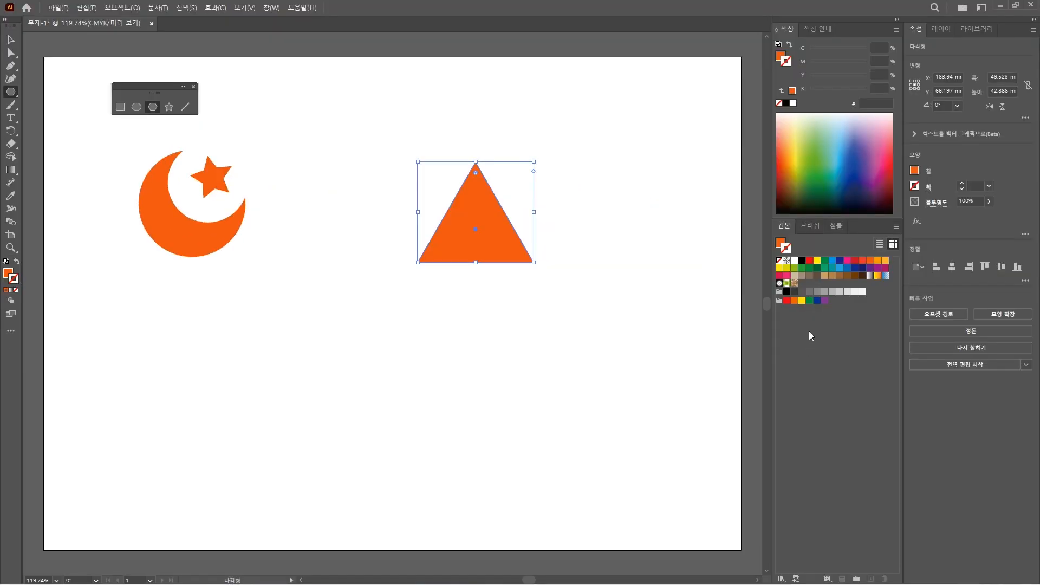
pyautogui.click(833, 261)
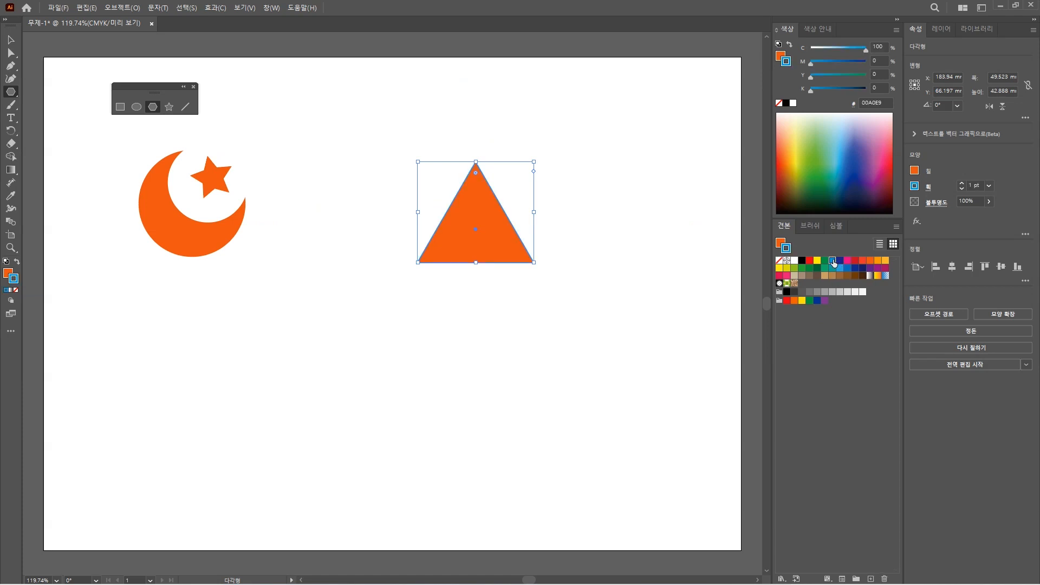
pyautogui.click(989, 187)
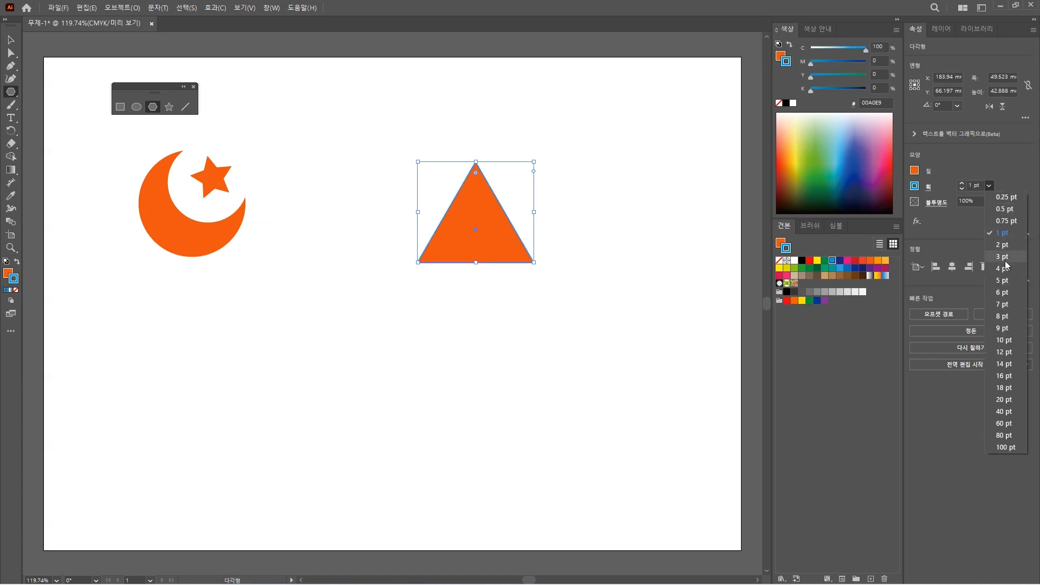
pyautogui.click(1006, 283)
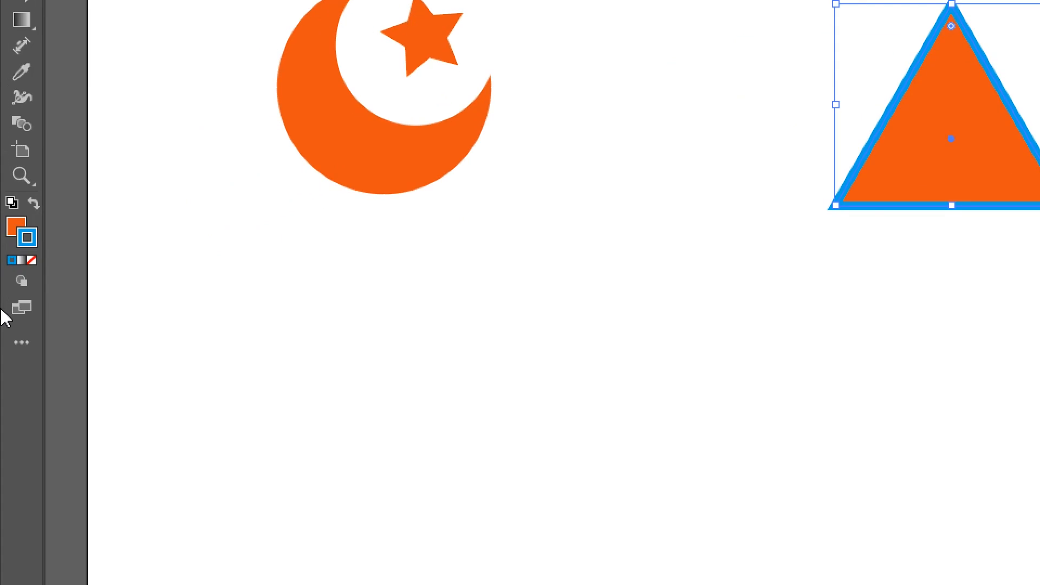
pyautogui.click(16, 228)
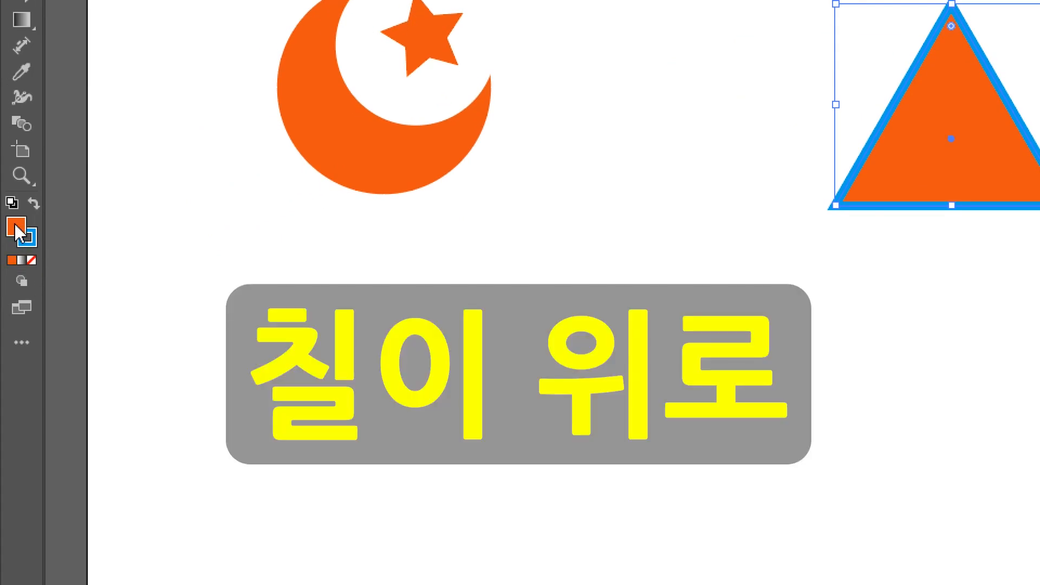
pyautogui.click(31, 260)
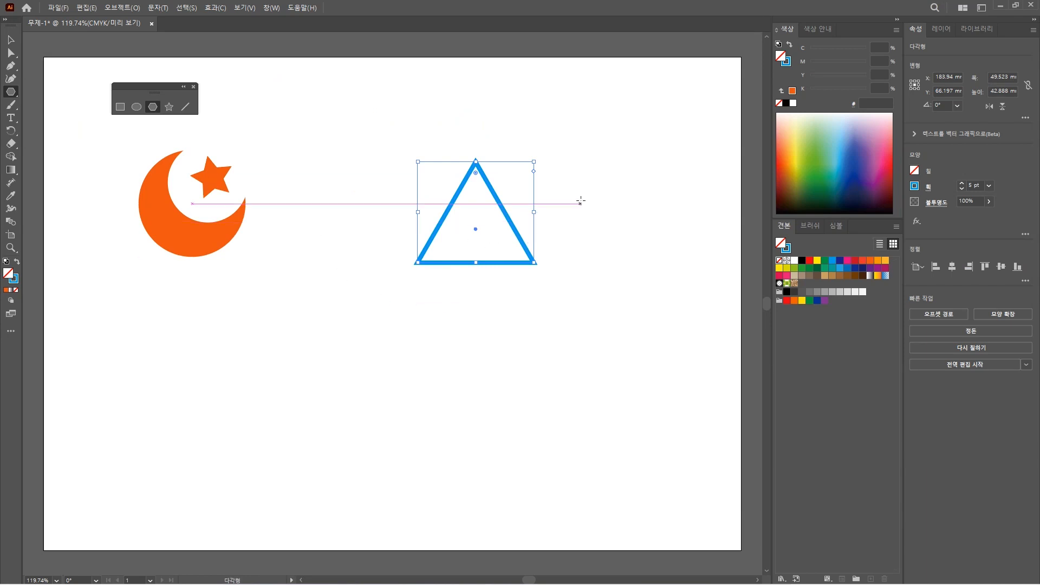
# - Draw an inverted triangle about 49 mm wide and overlap it with the first triangle to form a six-pointed star
pyautogui.moveTo(581, 222); pyautogui.dragTo(582, 290)
pyautogui.click(12, 41)
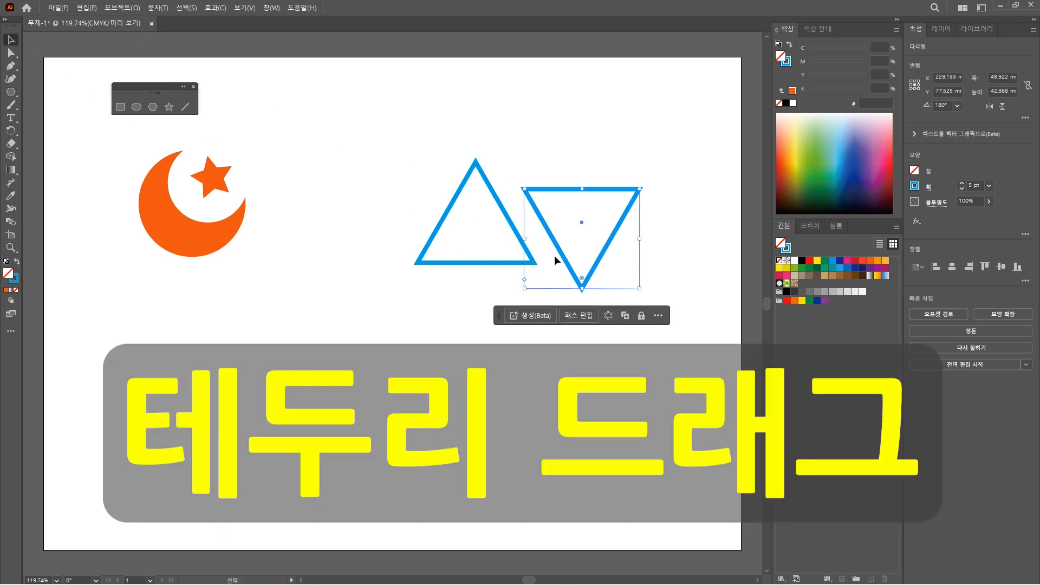
pyautogui.moveTo(562, 252); pyautogui.dragTo(448, 248)
pyautogui.click(429, 379)
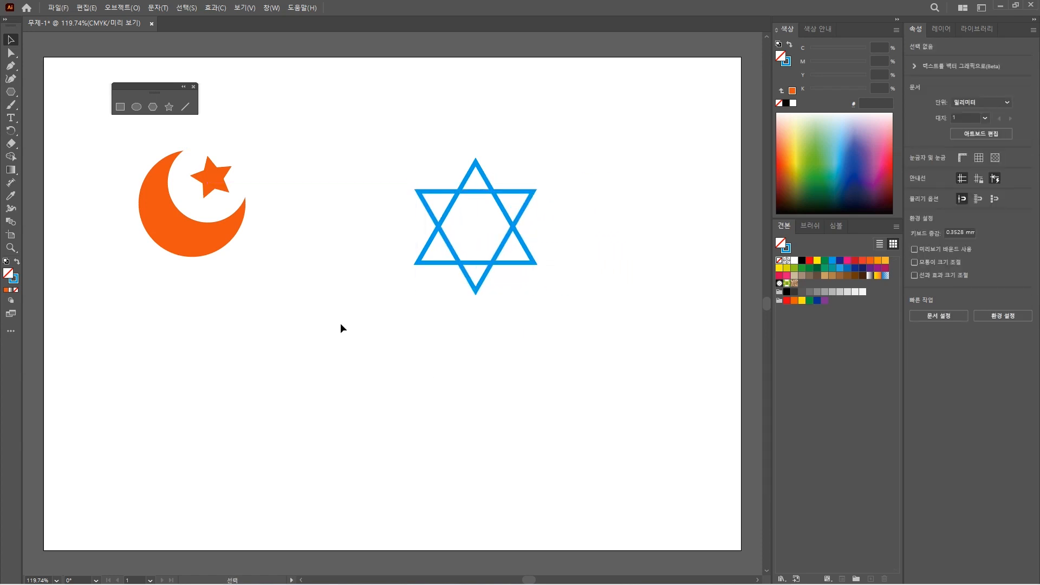
pyautogui.moveTo(378, 134); pyautogui.dragTo(631, 321)
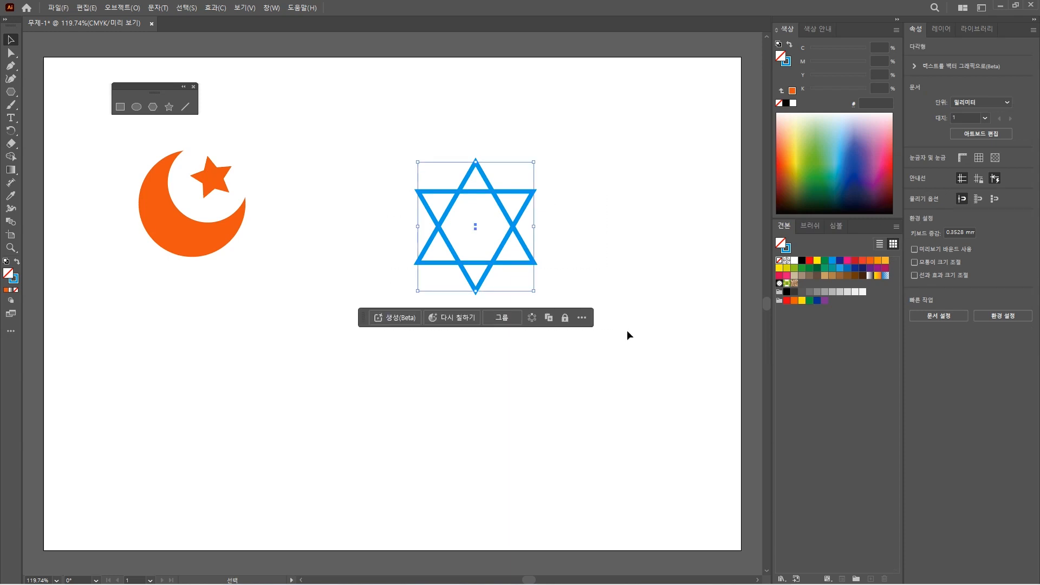
pyautogui.click(463, 394)
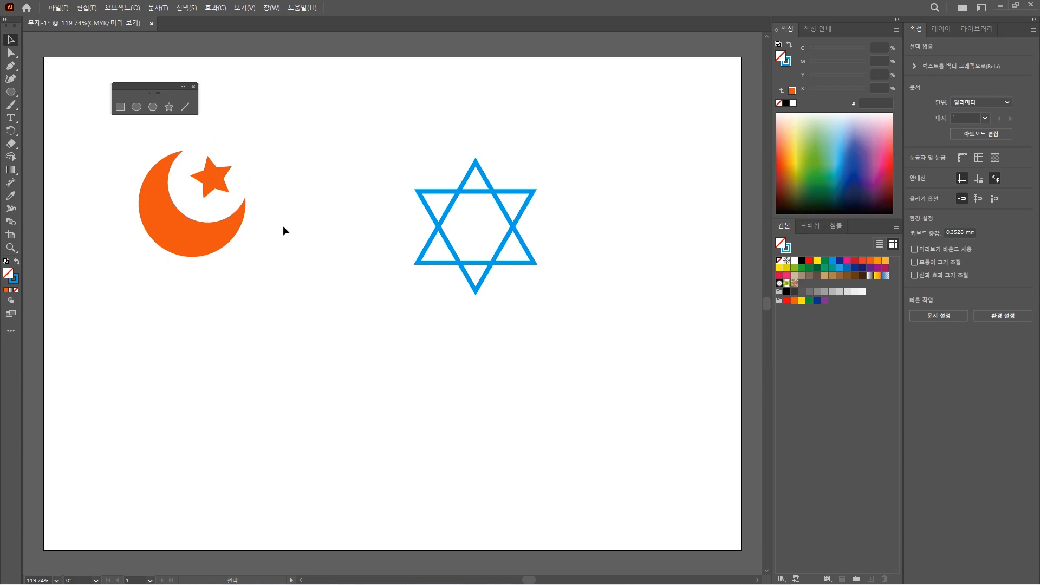
# - Draw a circle about 54 mm in diameter below the crescent, with a red fill and no stroke
pyautogui.click(137, 106)
pyautogui.moveTo(174, 325); pyautogui.dragTo(292, 452)
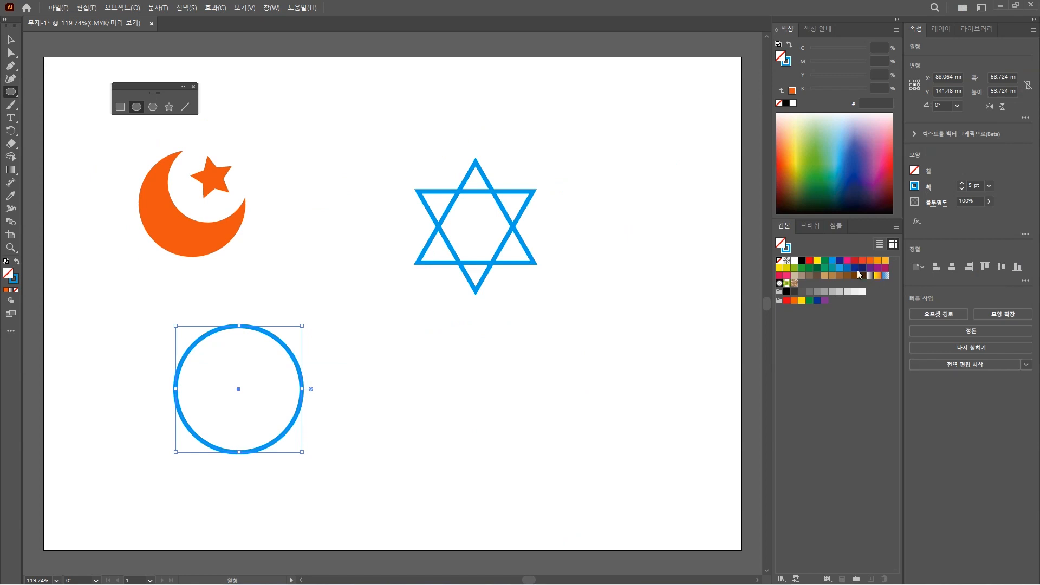
pyautogui.click(810, 261)
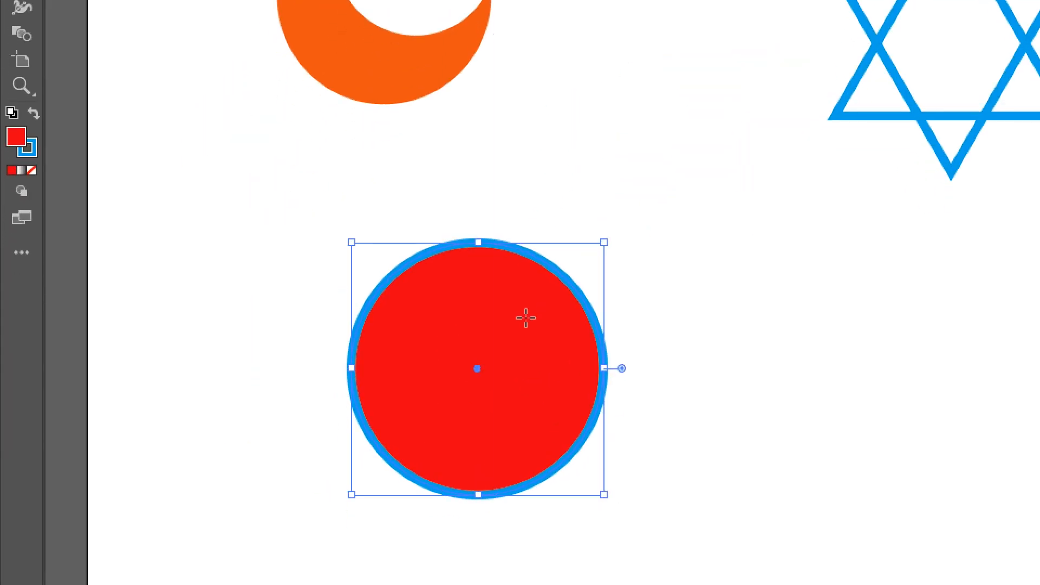
pyautogui.click(29, 148)
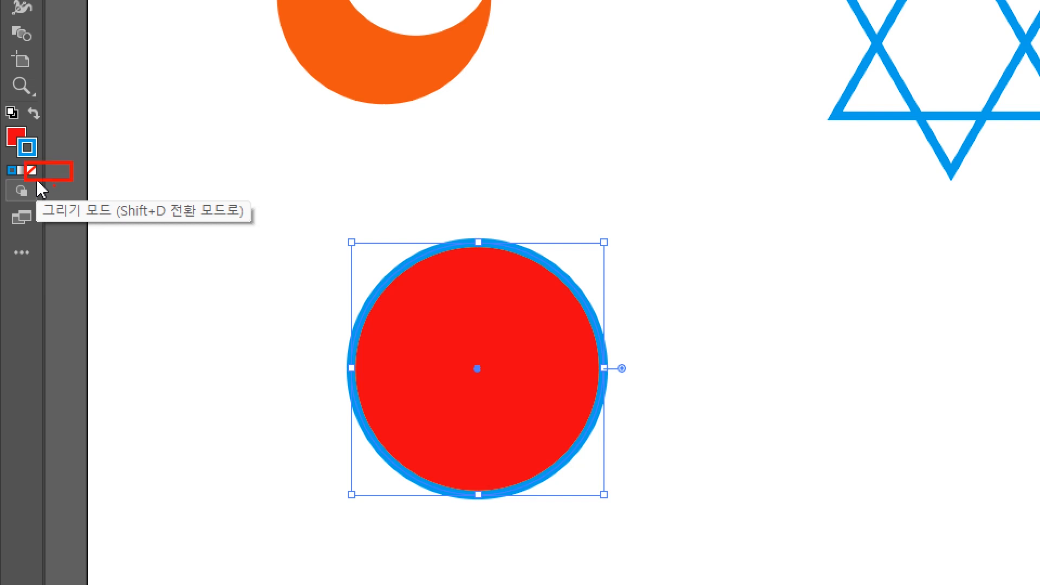
pyautogui.click(32, 170)
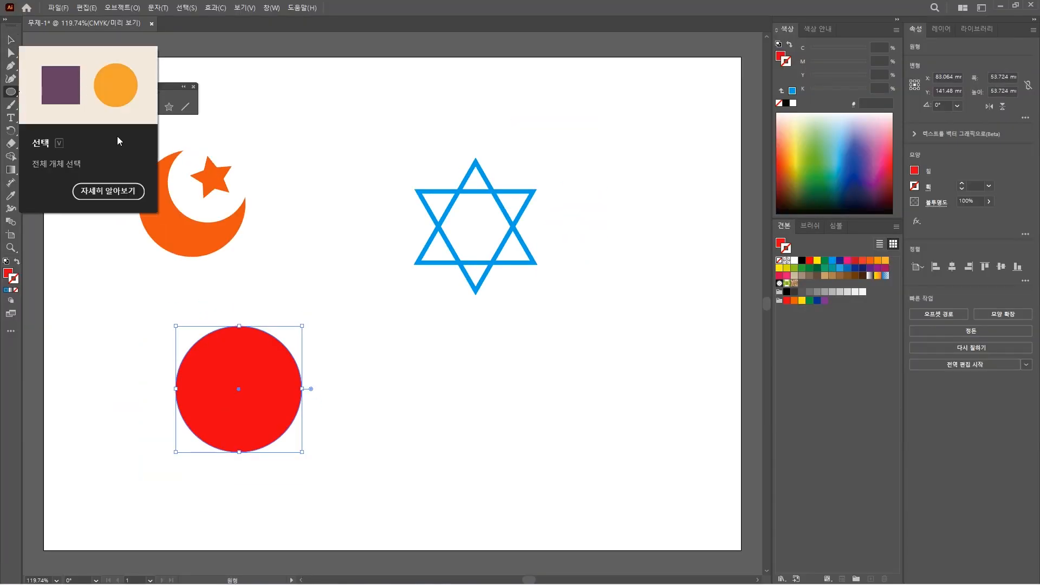
# - Draw a thin horizontal rectangle about 67 mm wide and 2 mm high across the red circle's middle and fill it white
pyautogui.moveTo(157, 87); pyautogui.dragTo(325, 232)
pyautogui.click(287, 254)
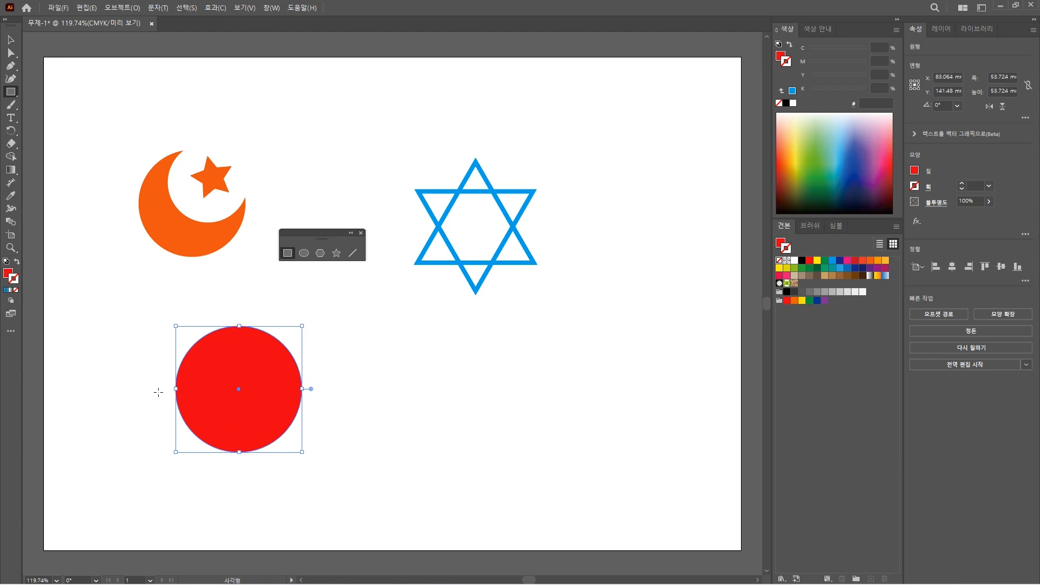
pyautogui.moveTo(159, 390); pyautogui.dragTo(317, 394)
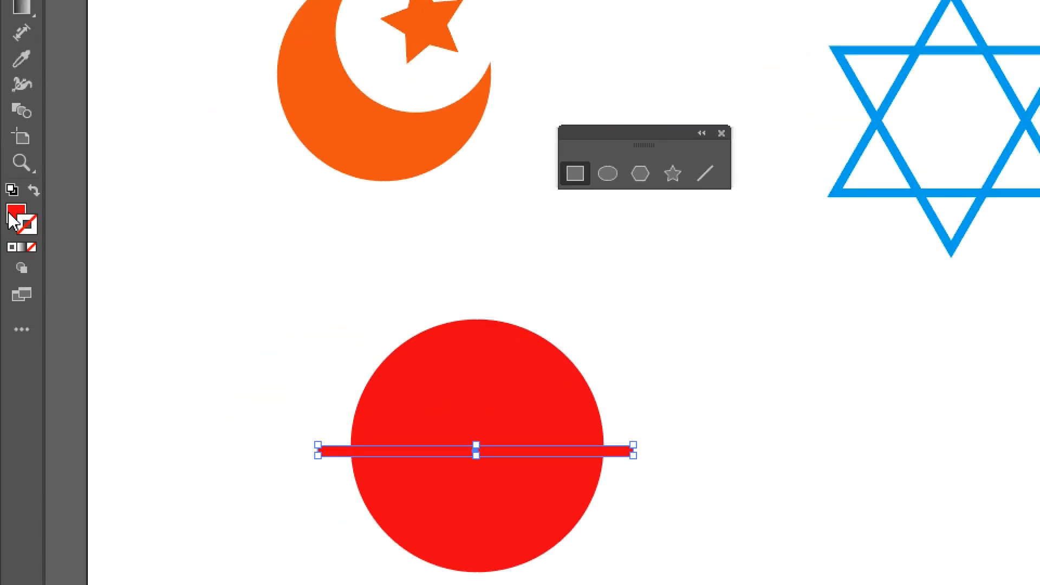
pyautogui.click(10, 217)
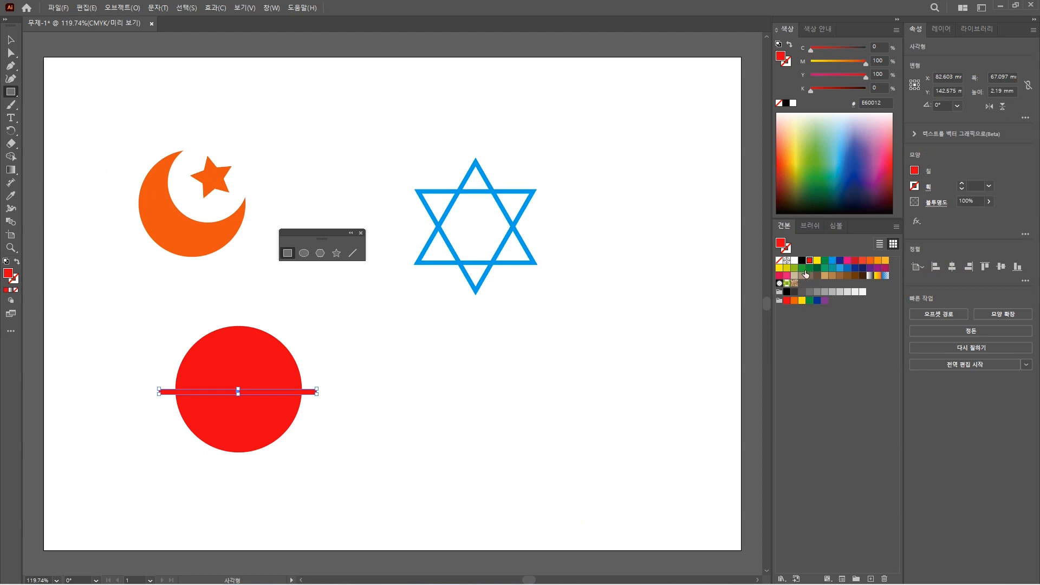
pyautogui.click(794, 261)
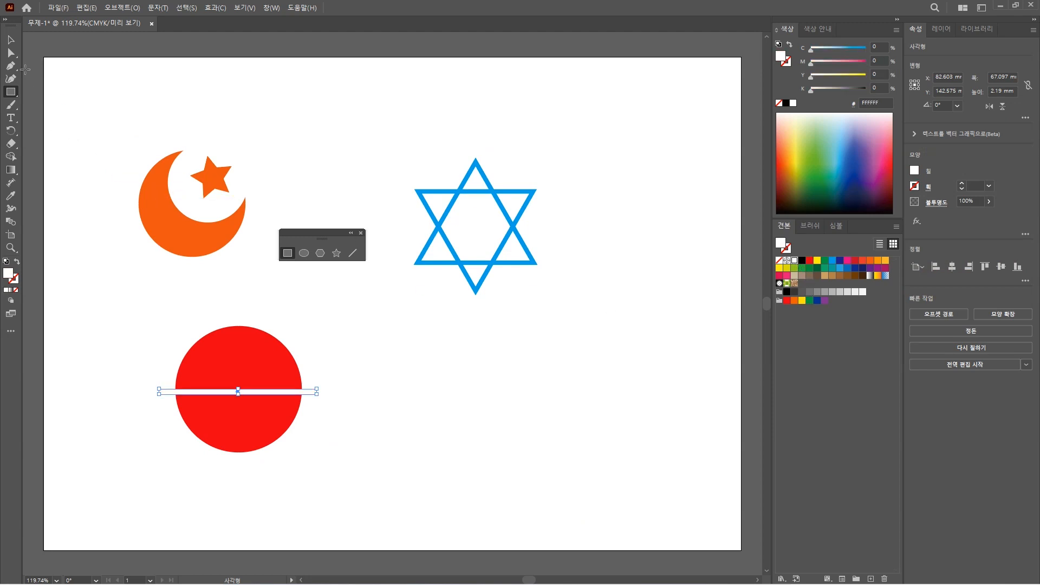
pyautogui.click(11, 40)
pyautogui.click(363, 420)
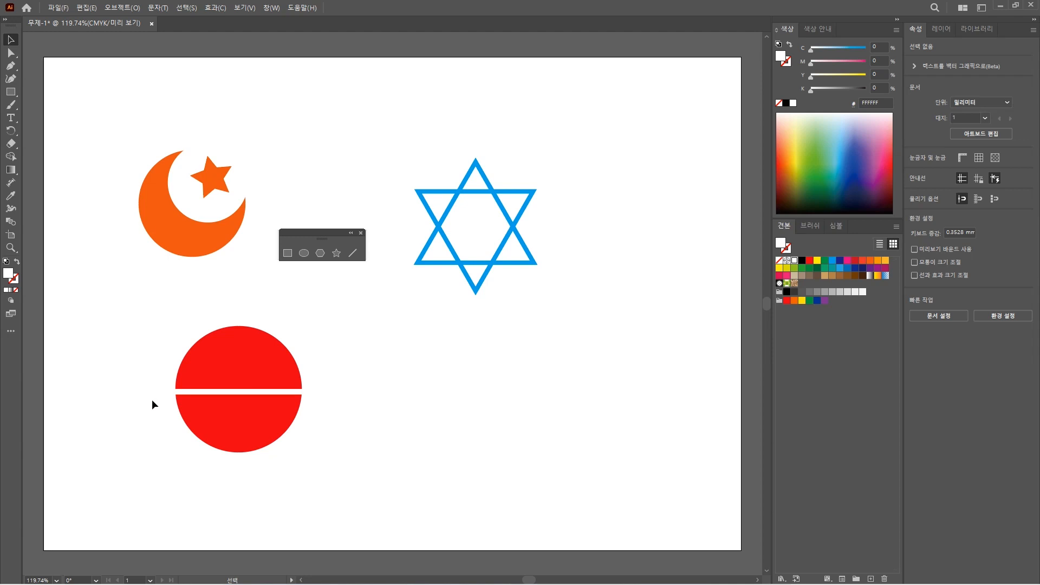
# - Draw three more thin white strips across the circle's lower half, from about 61 mm wide down to about 48 mm at the lowest
pyautogui.click(287, 253)
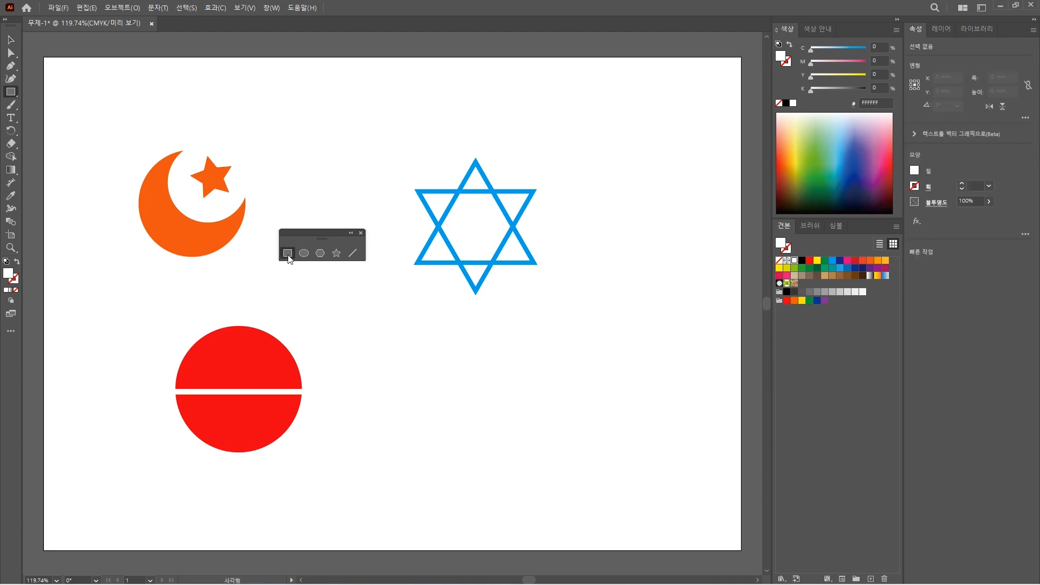
pyautogui.moveTo(166, 409); pyautogui.dragTo(309, 414)
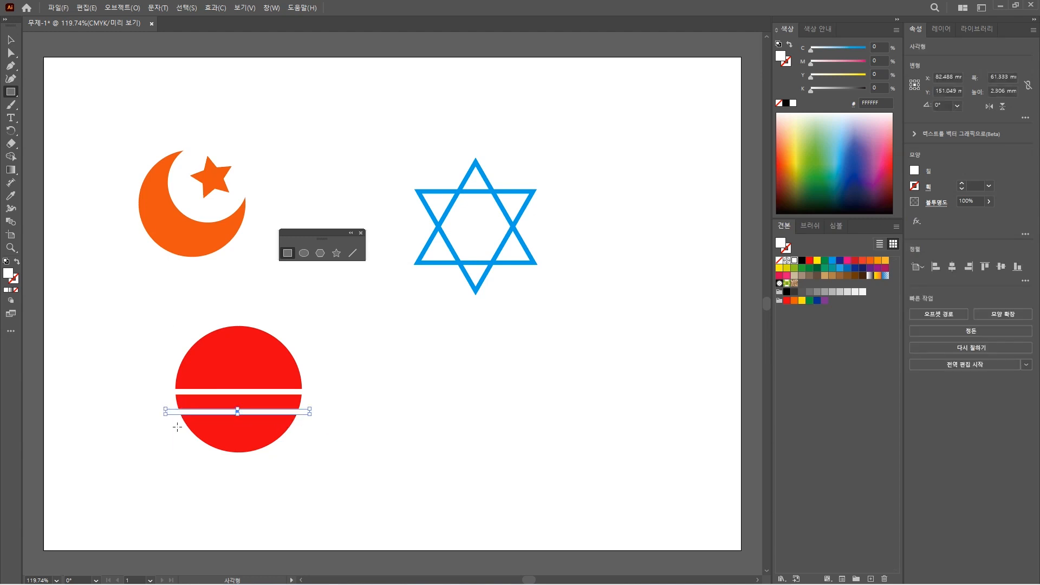
pyautogui.moveTo(170, 425); pyautogui.dragTo(307, 433)
pyautogui.moveTo(184, 444); pyautogui.dragTo(294, 447)
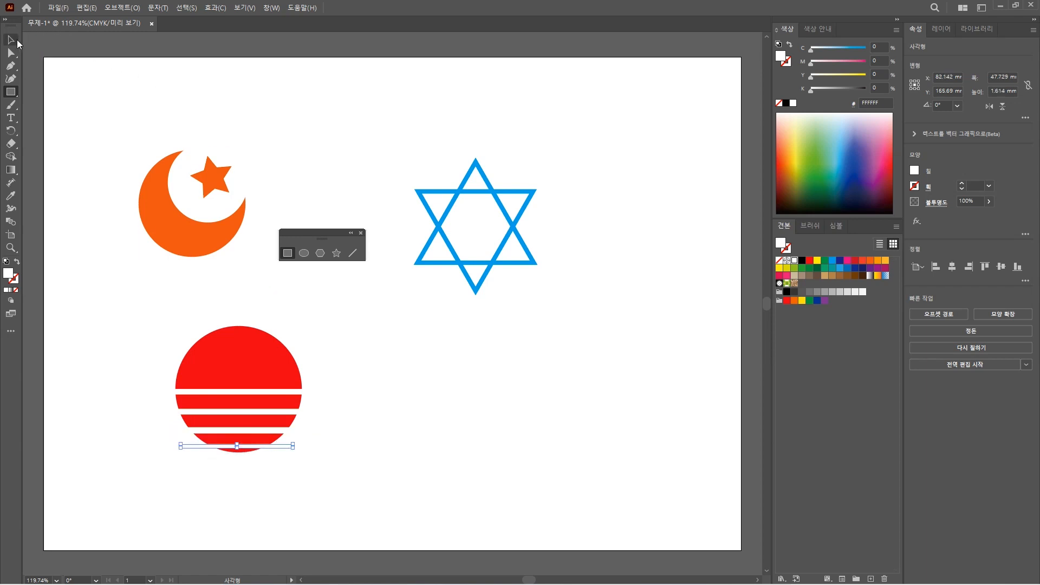
pyautogui.click(18, 43)
pyautogui.click(375, 376)
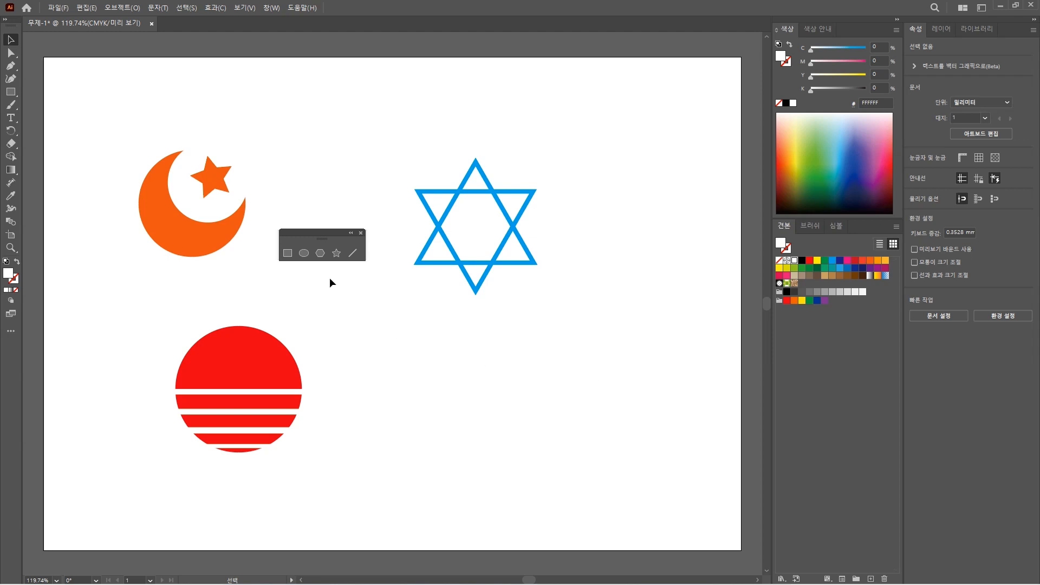
# - Draw a rectangle about 62 by 38 mm below the six-pointed star, fill it orange (M 80, Y 95) and round its corners
pyautogui.click(288, 254)
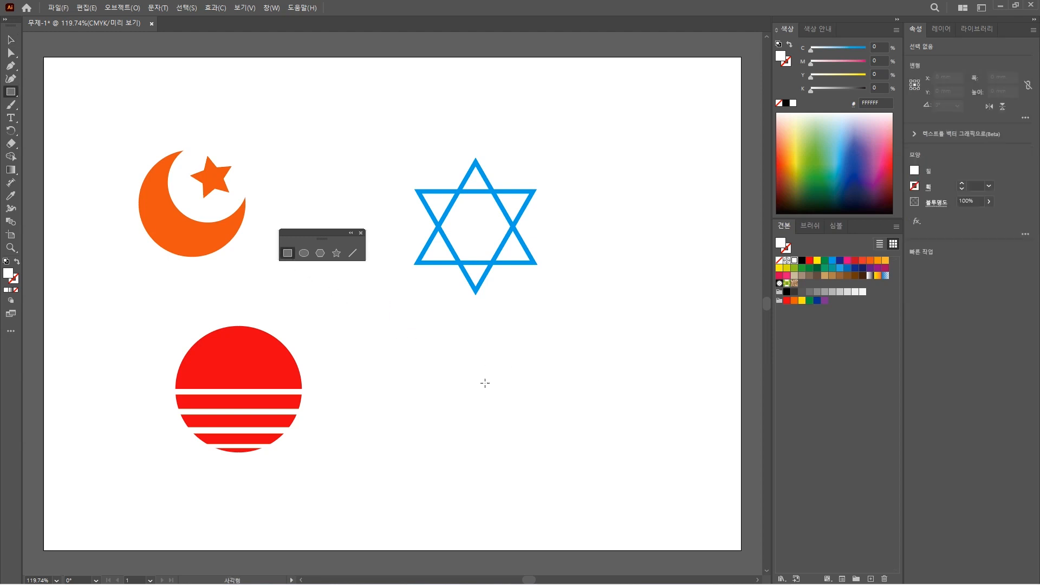
pyautogui.moveTo(433, 353); pyautogui.dragTo(580, 442)
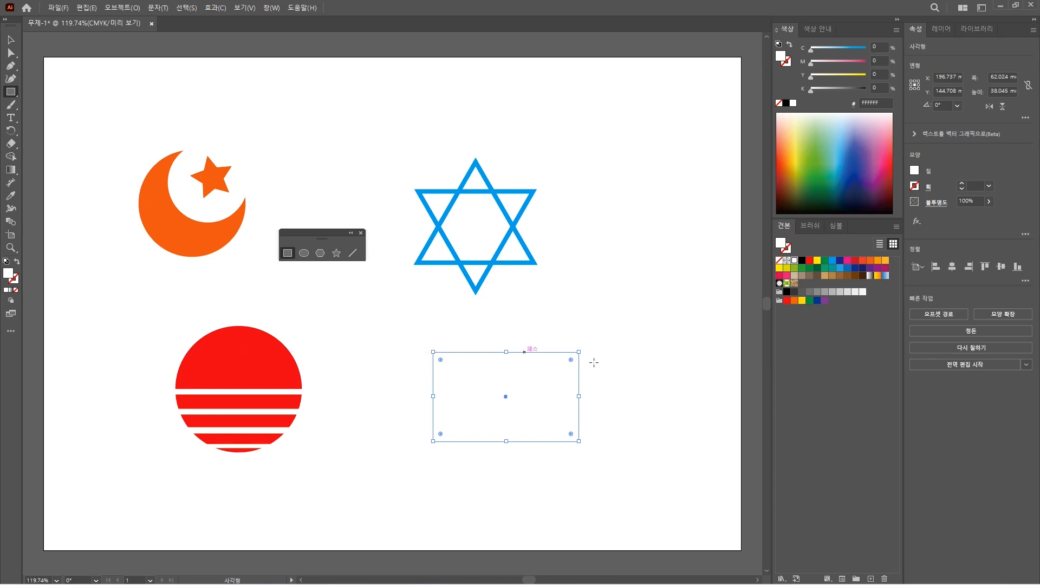
pyautogui.click(870, 262)
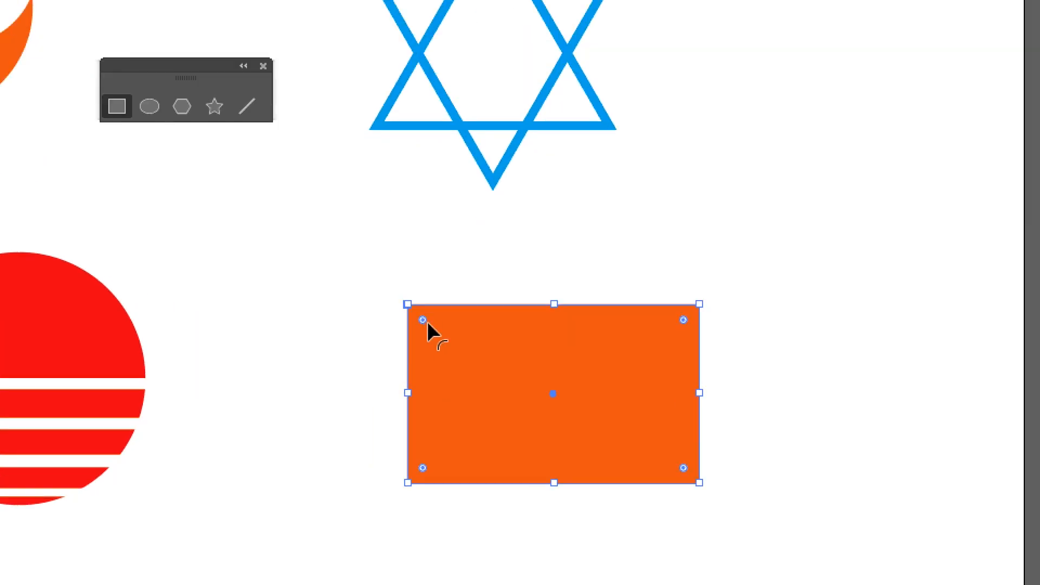
pyautogui.moveTo(423, 320); pyautogui.dragTo(455, 351)
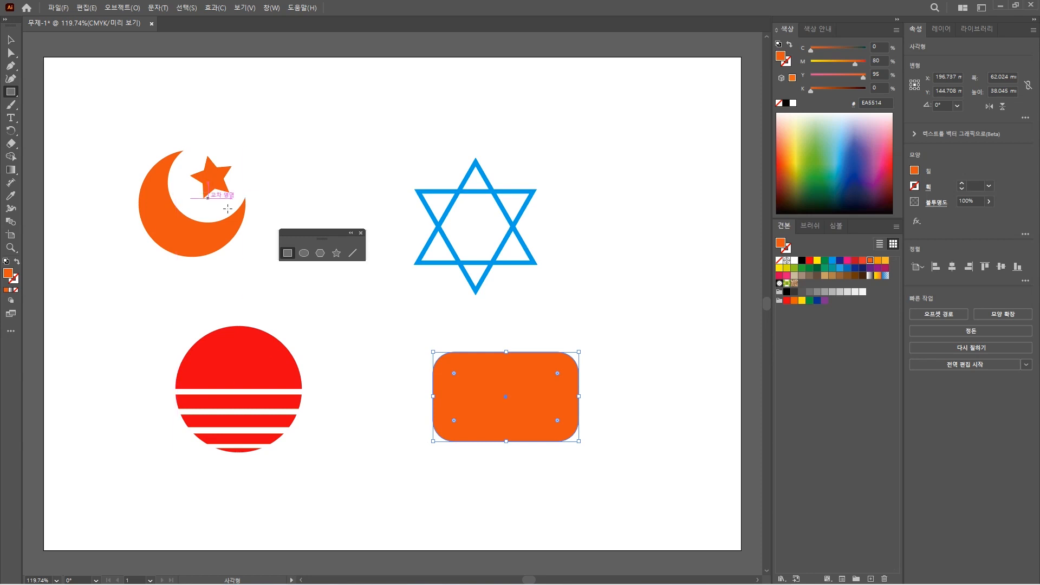
# - Draw a right-pointing triangle about 14 mm wide and 16 mm high, fill it yellow (Y 100) and centre it on the orange rounded rectangle
pyautogui.click(323, 256)
pyautogui.moveTo(497, 385); pyautogui.dragTo(518, 387)
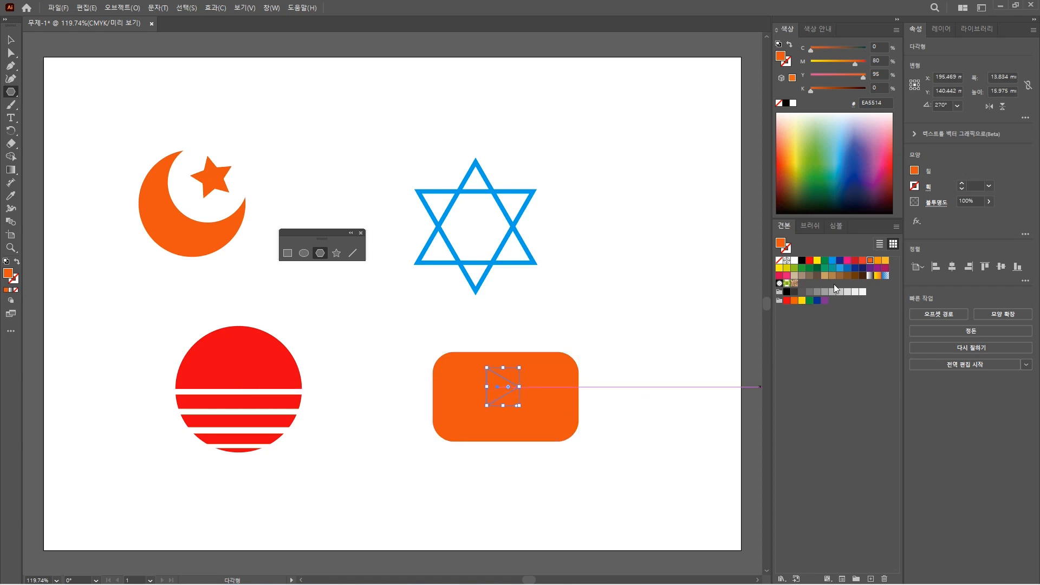
pyautogui.click(817, 260)
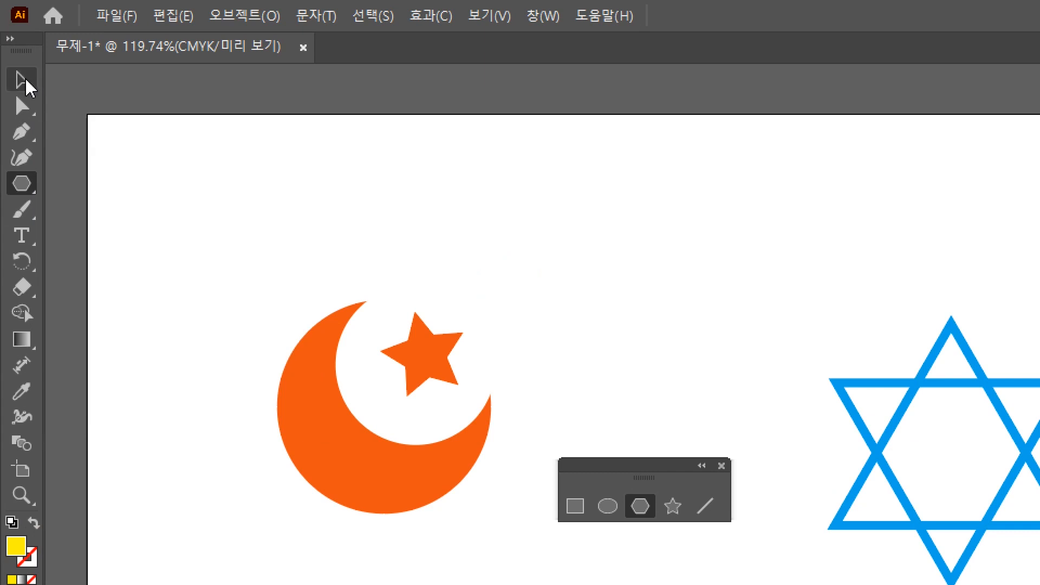
pyautogui.click(26, 86)
pyautogui.moveTo(496, 396); pyautogui.dragTo(510, 408)
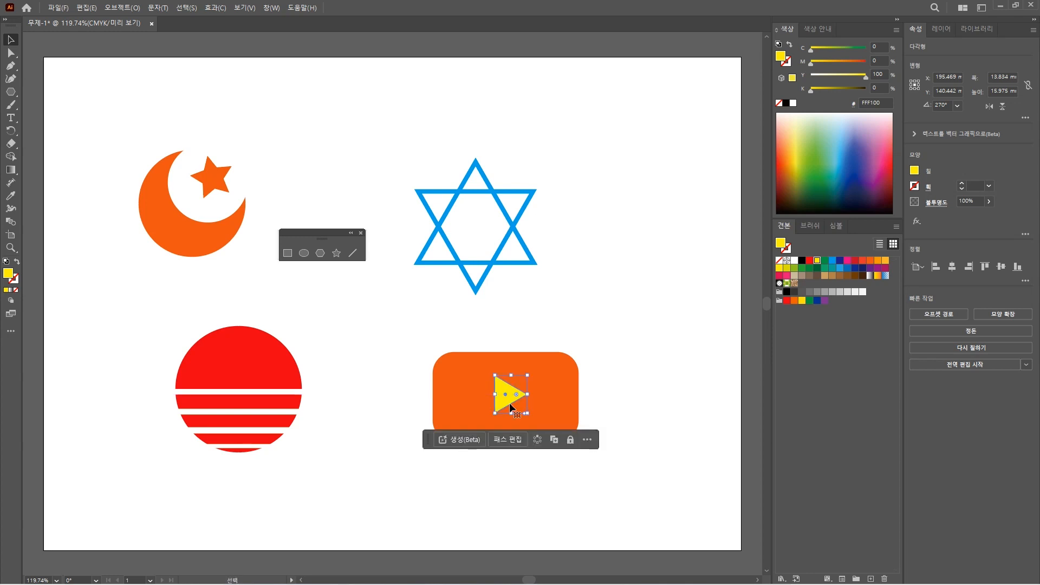
pyautogui.click(561, 493)
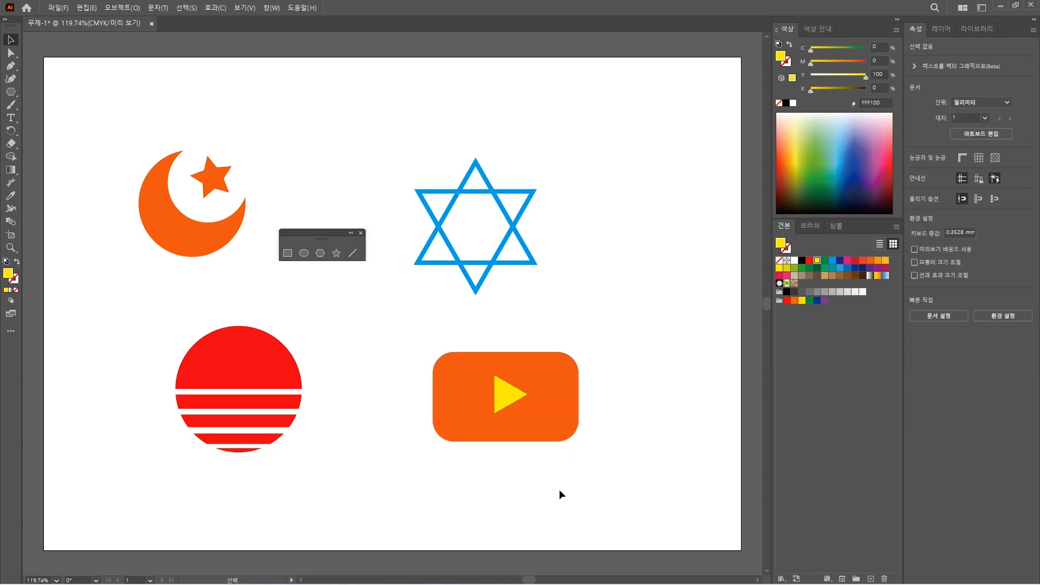